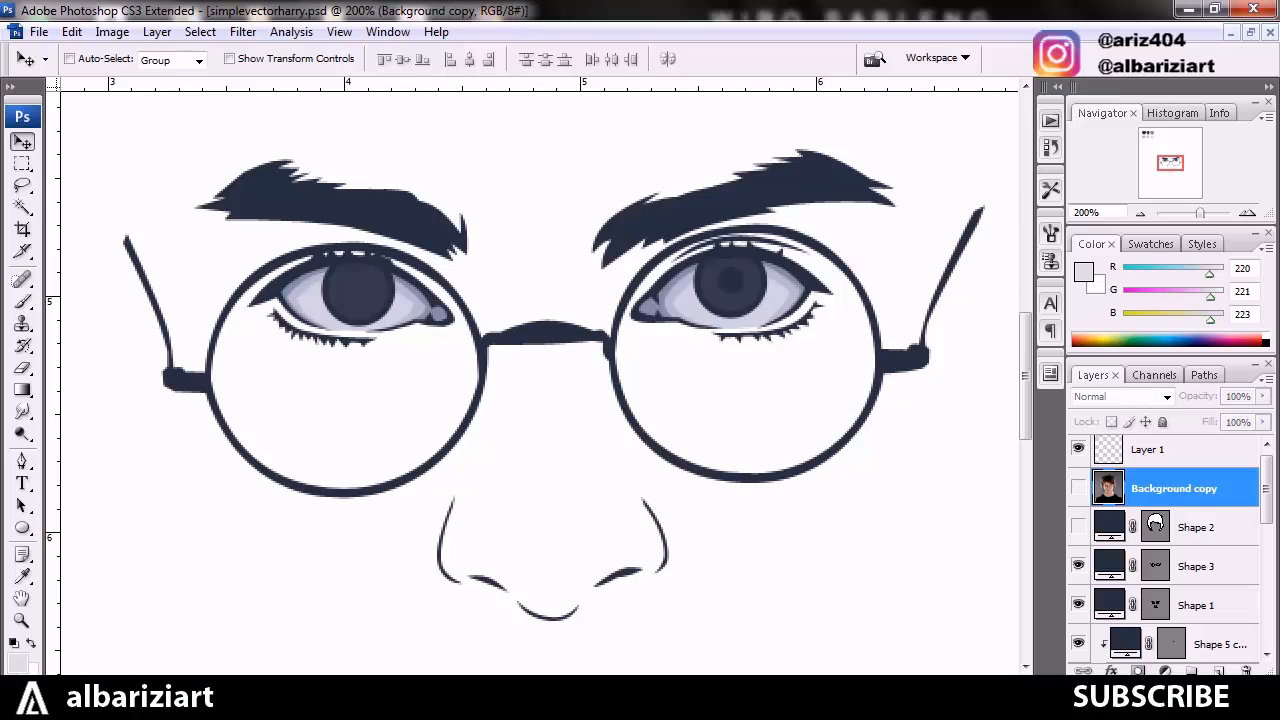
Recolor the small pupil circle of the left eye with the dark navy sampled from the eyebrow
scroll(1170, 550, "down", 5)
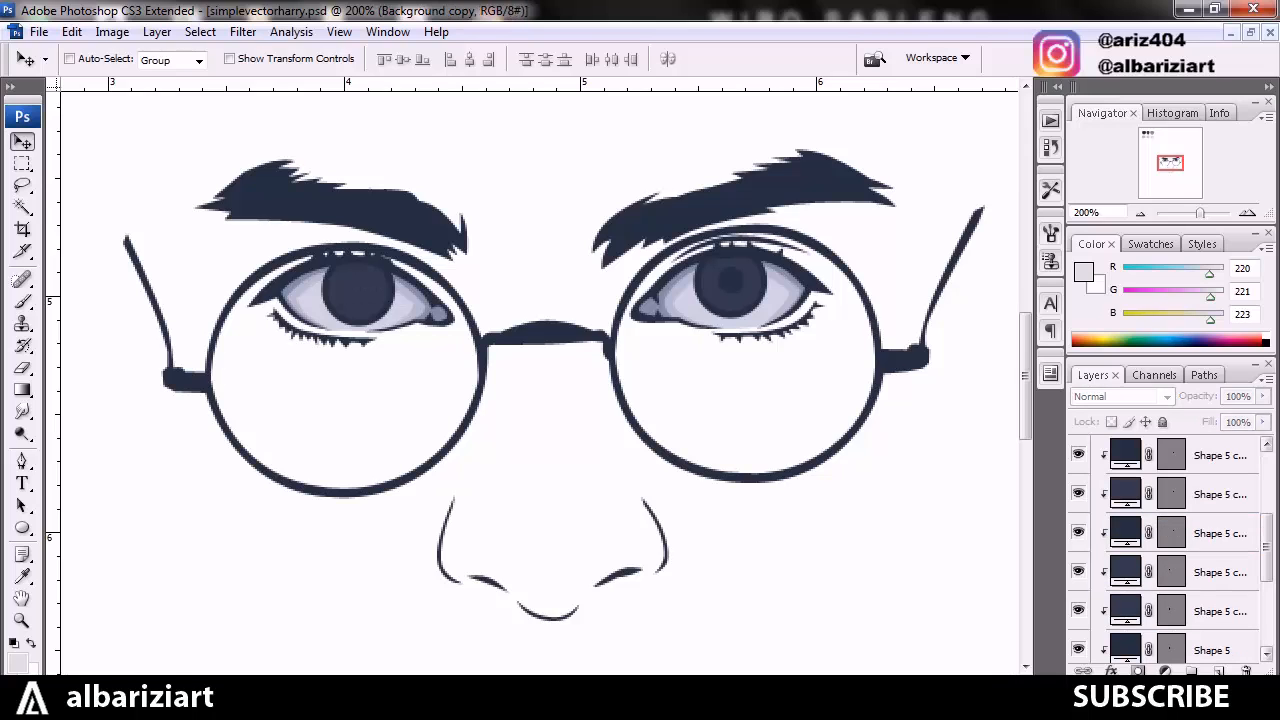
scroll(1170, 550, "down", 5)
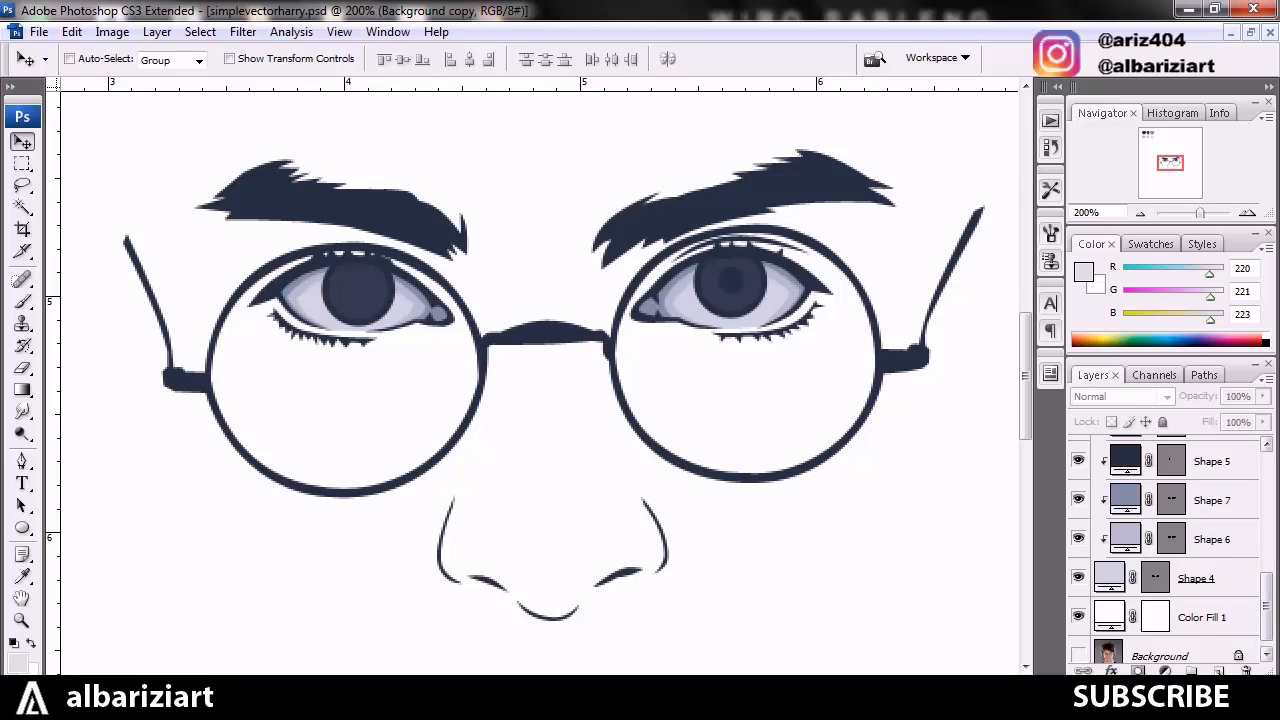
scroll(1170, 550, "up", 5)
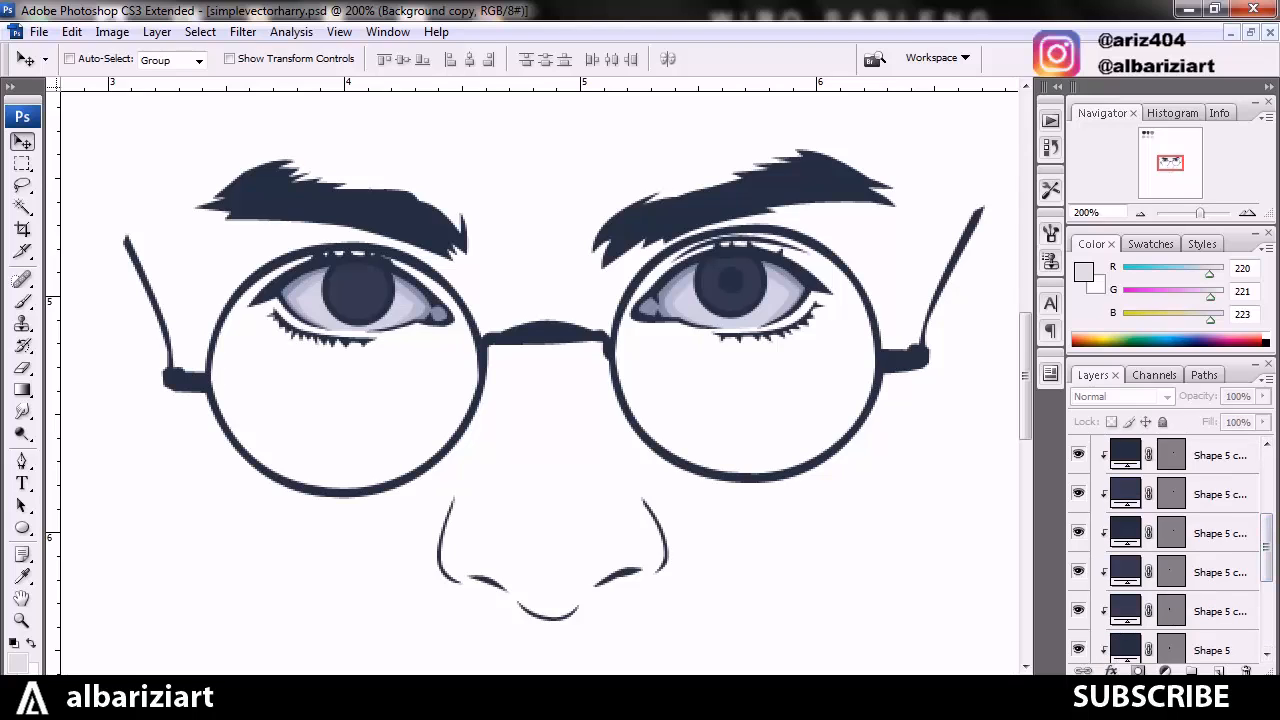
left_click(358, 288, "ctrl")
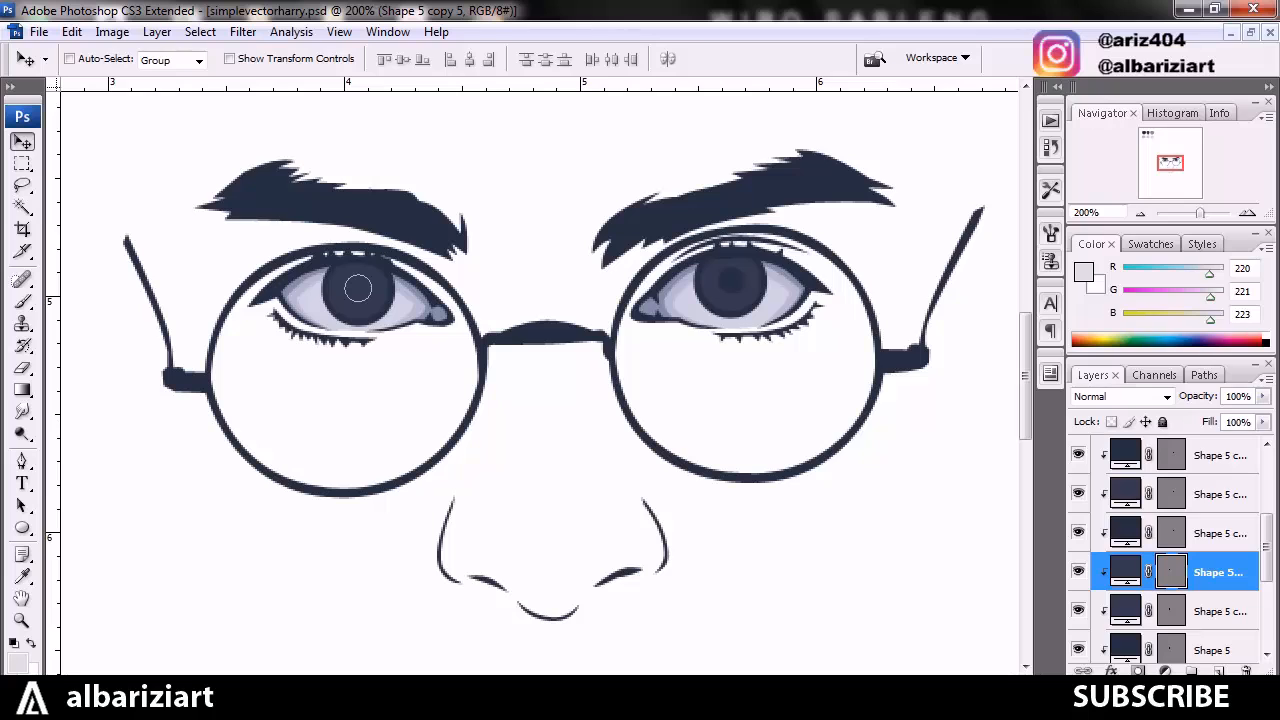
double_click(1125, 571)
left_click(664, 218)
key("Return")
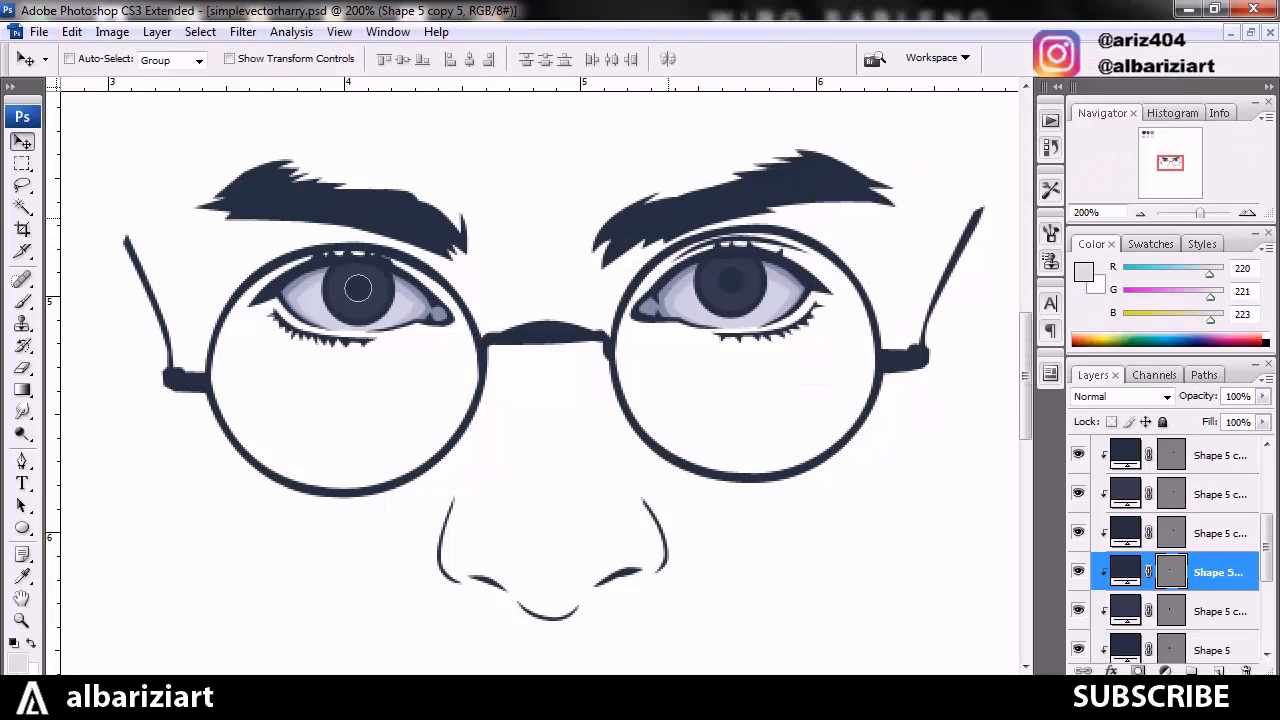
Select the uppermost iris shape layer and compare the drawn eyes with the Background copy reference photo, leaving the photo hidden
key("alt+bracketright")
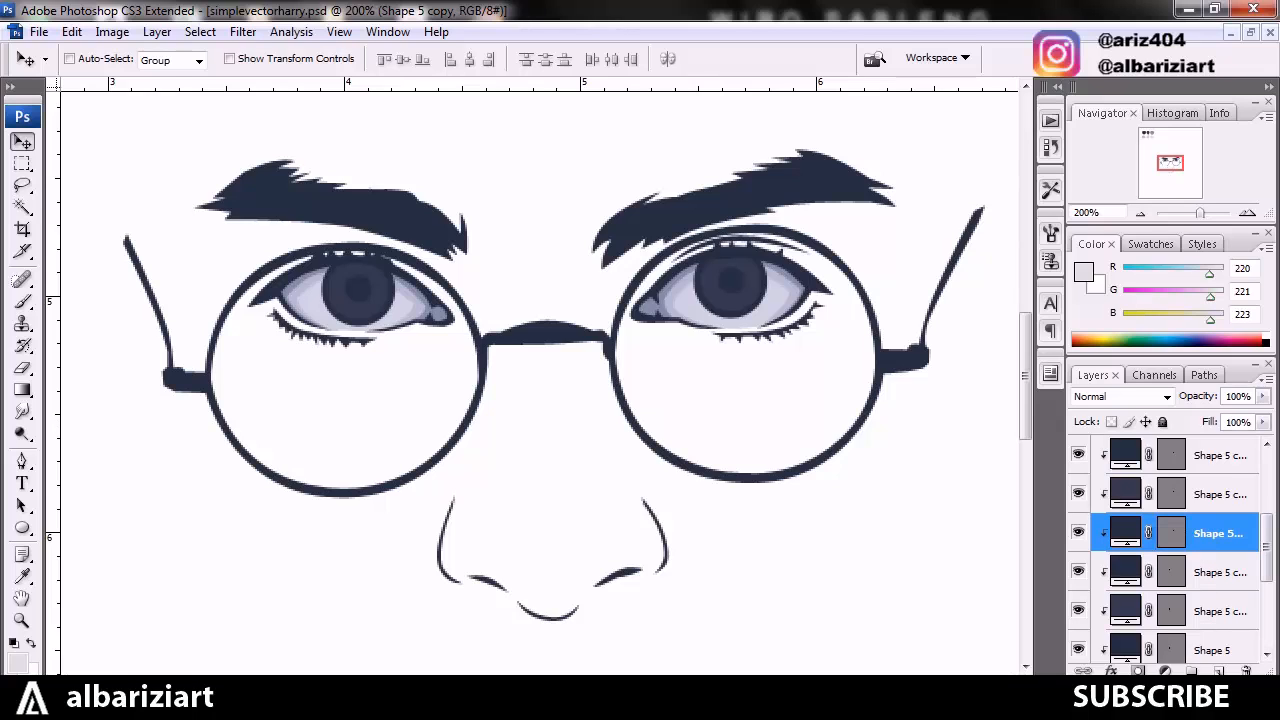
key("ctrl+minus")
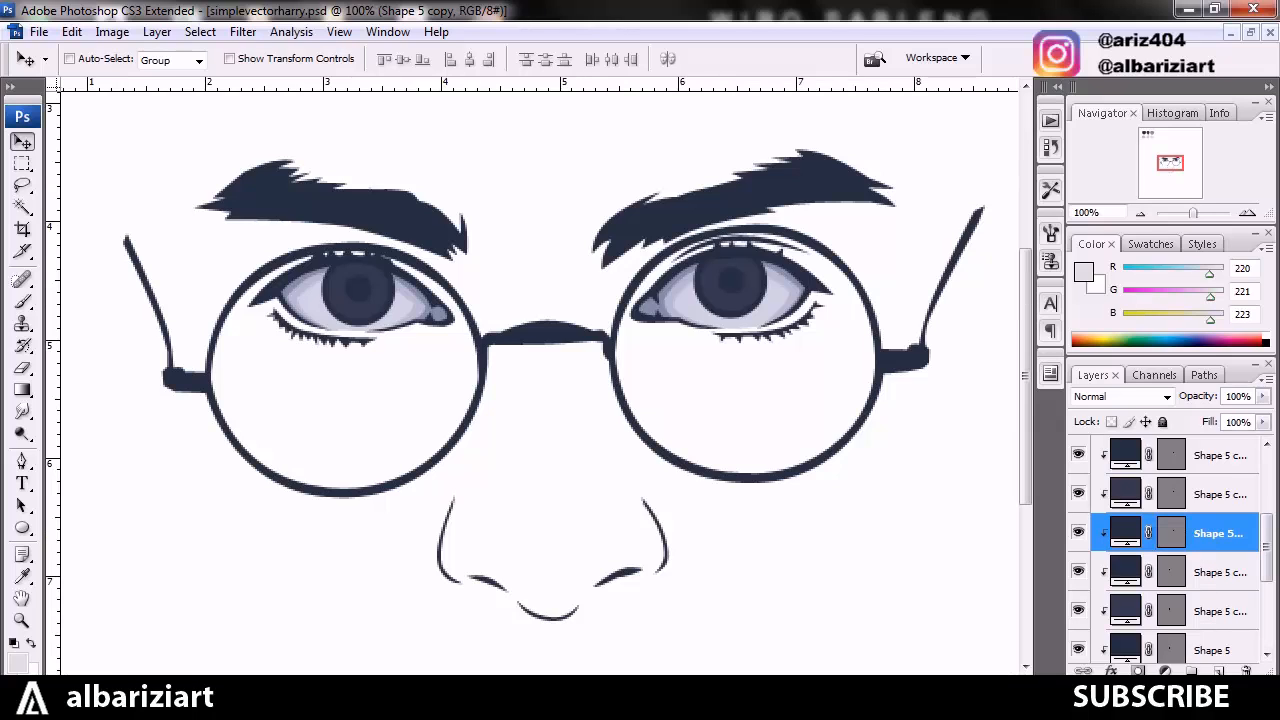
key("ctrl+minus")
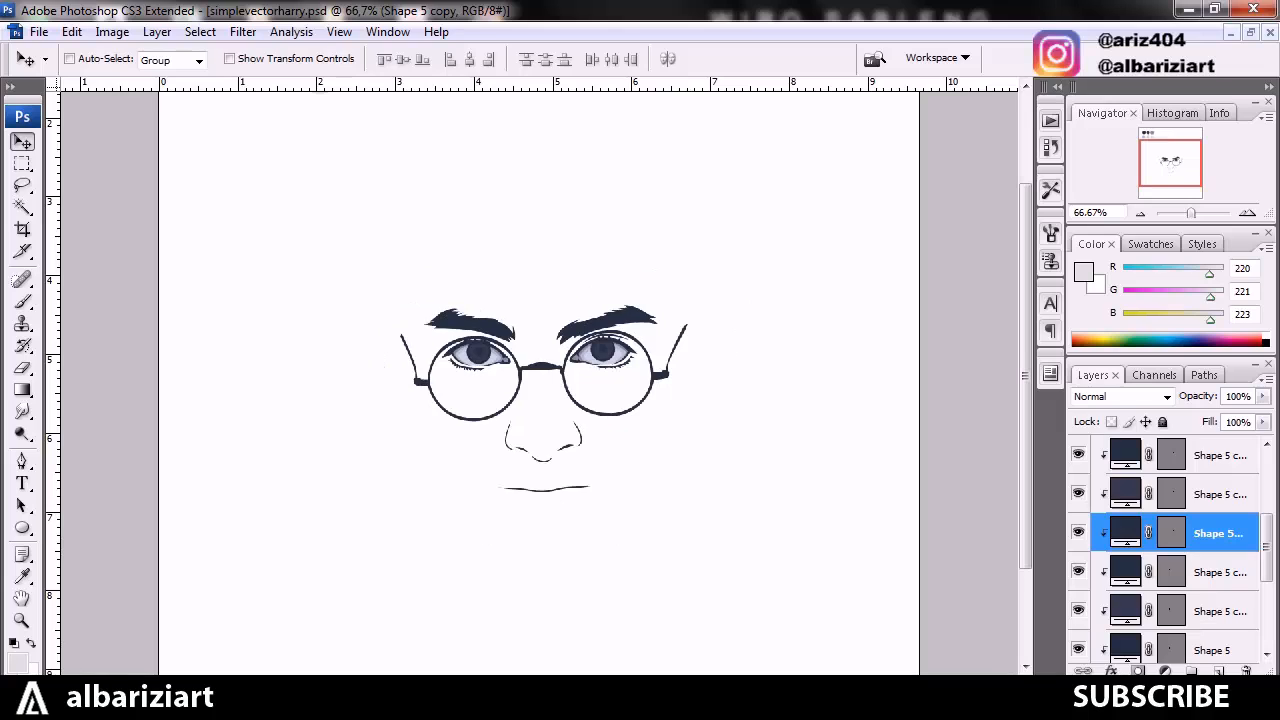
key("ctrl+plus")
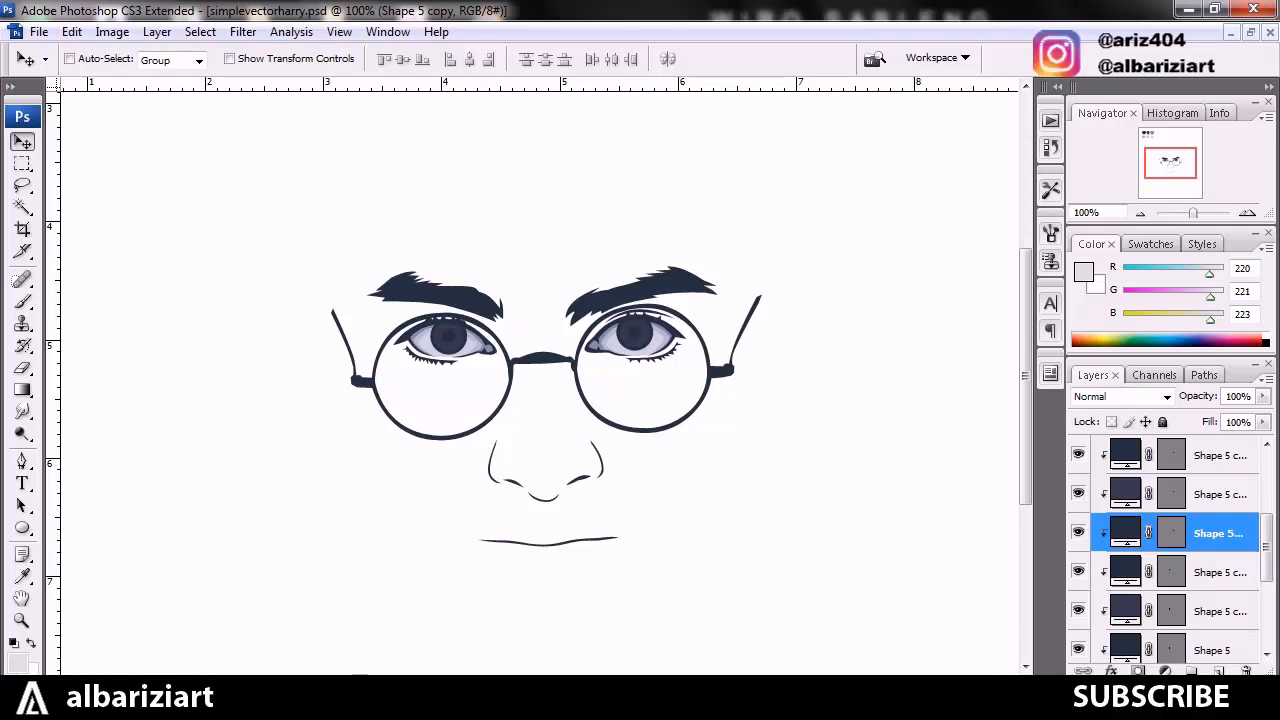
scroll(1170, 550, "up", 2)
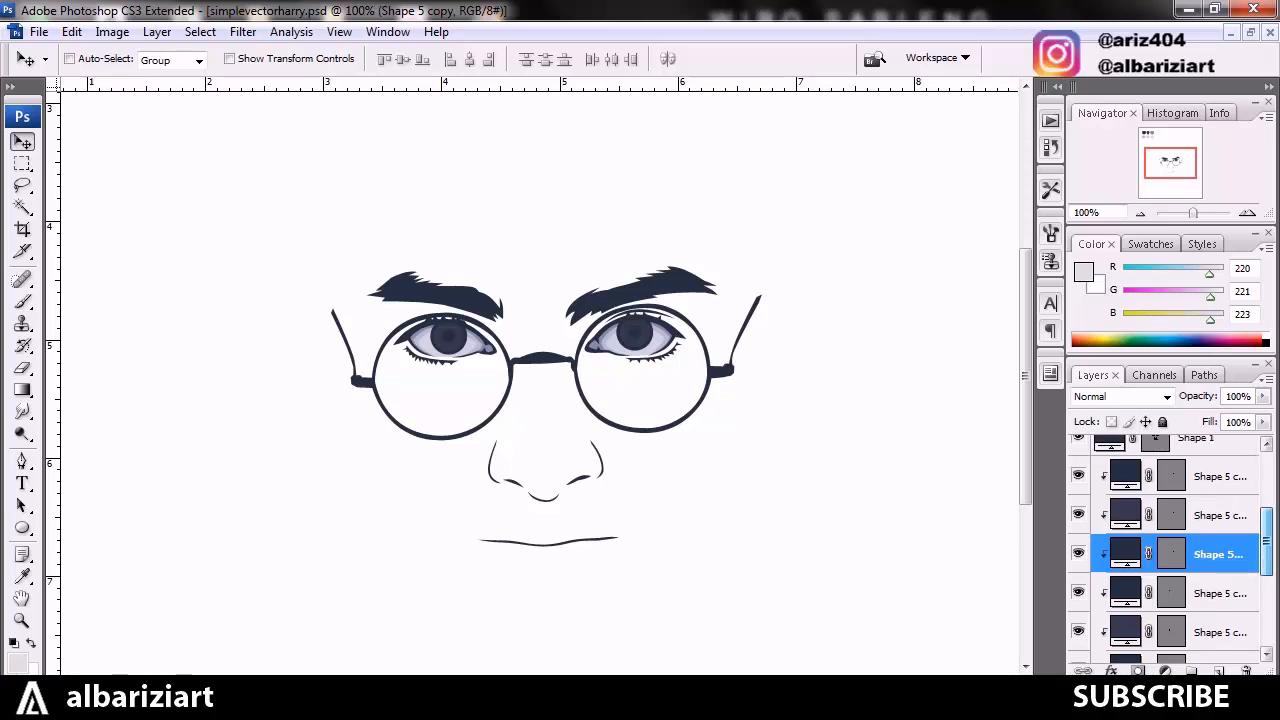
left_click(1218, 521)
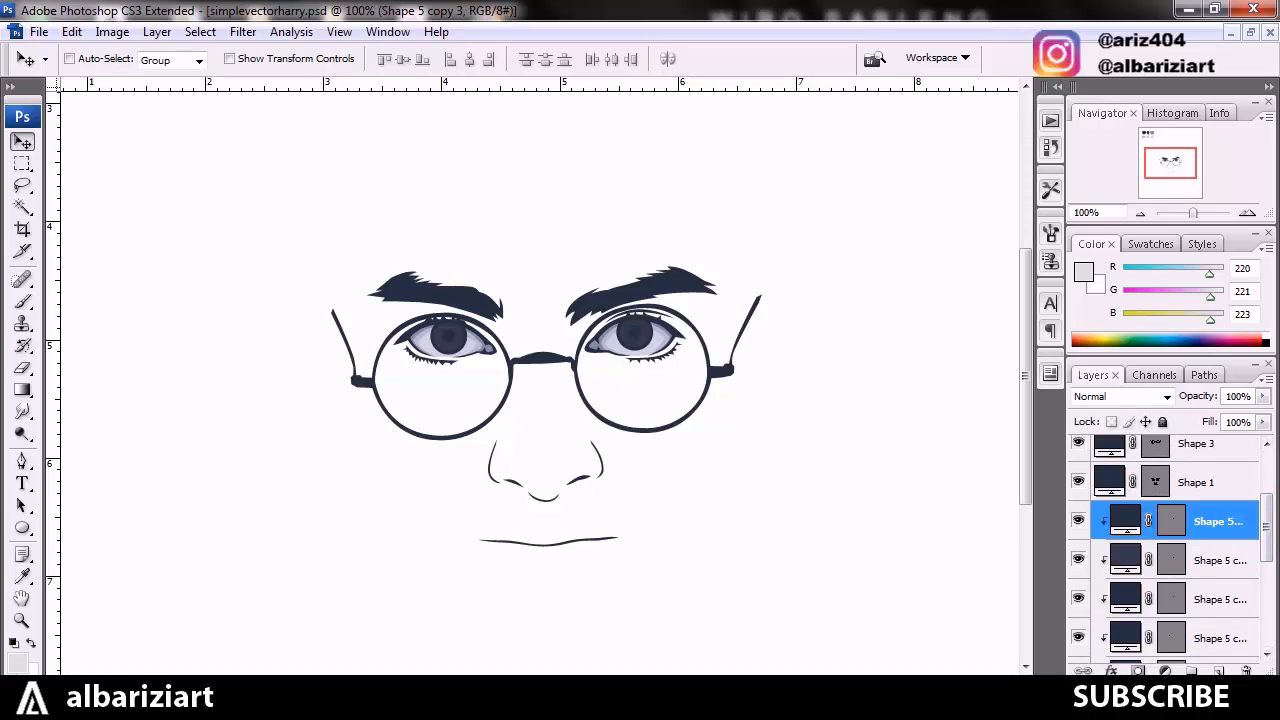
key("ctrl+plus")
key("ctrl+plus")
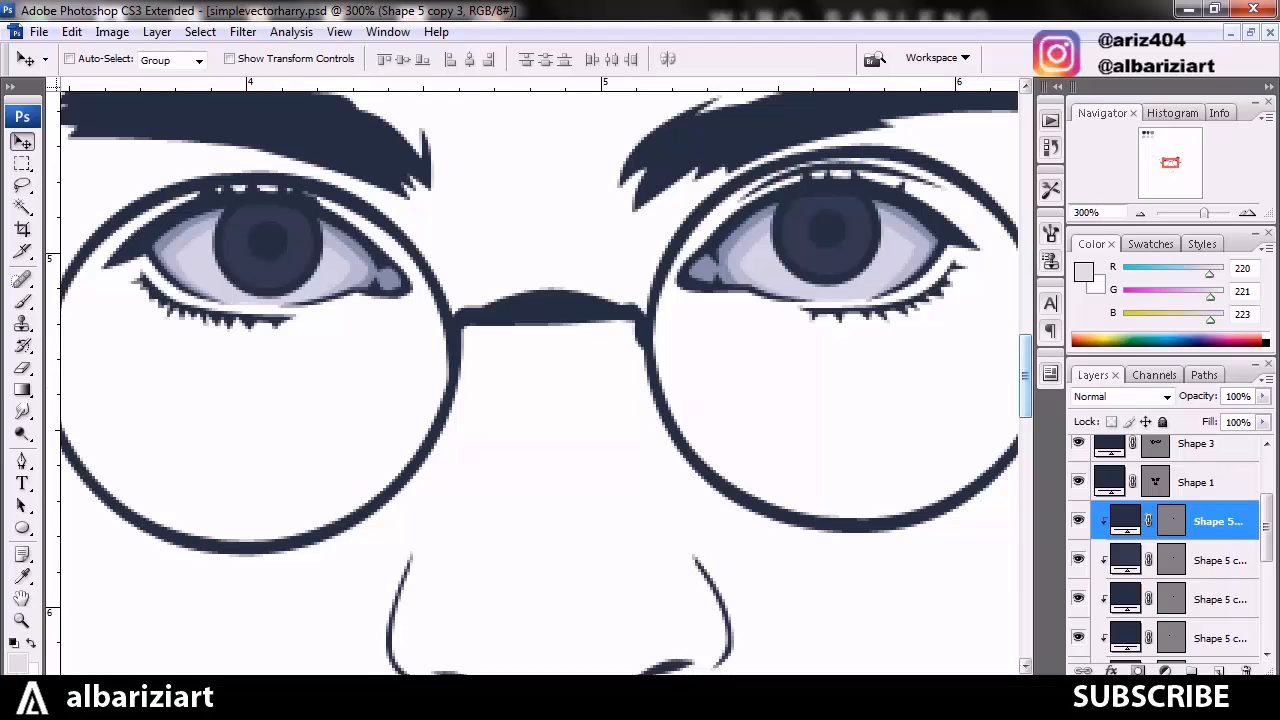
scroll(1025, 360, "up", 3)
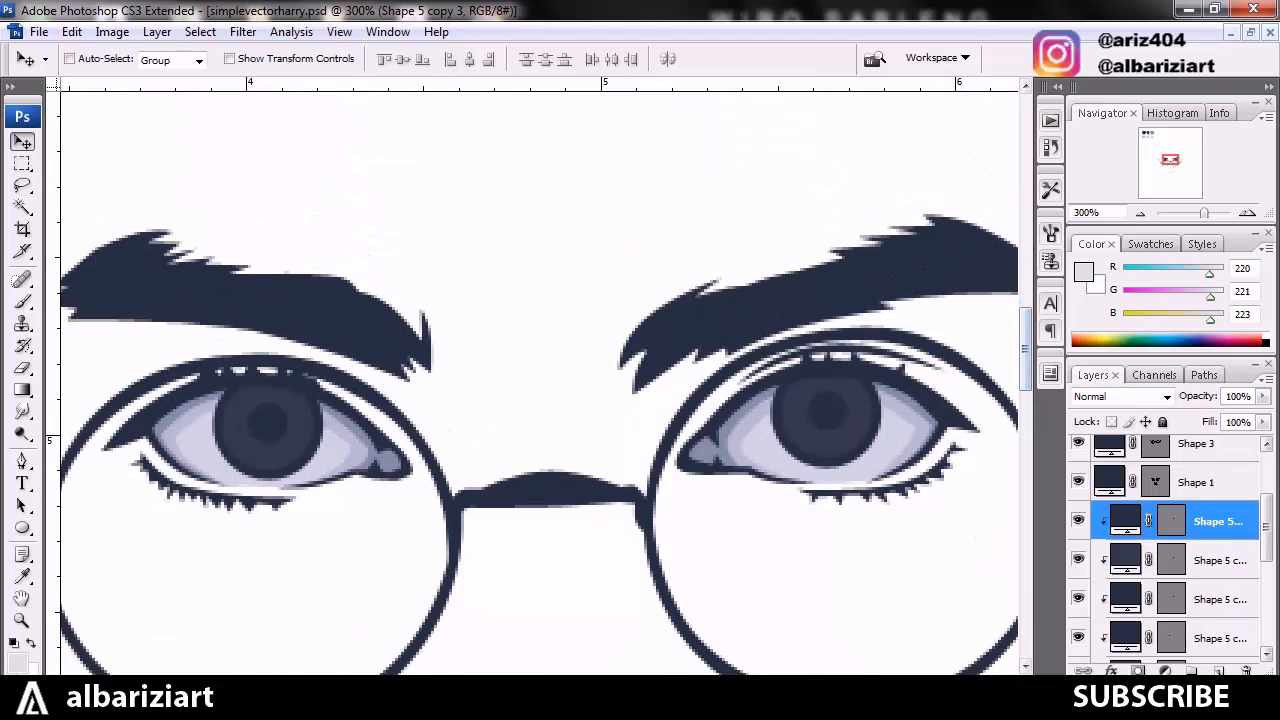
left_click_drag(1267, 528, 1267, 486)
left_click(1078, 494)
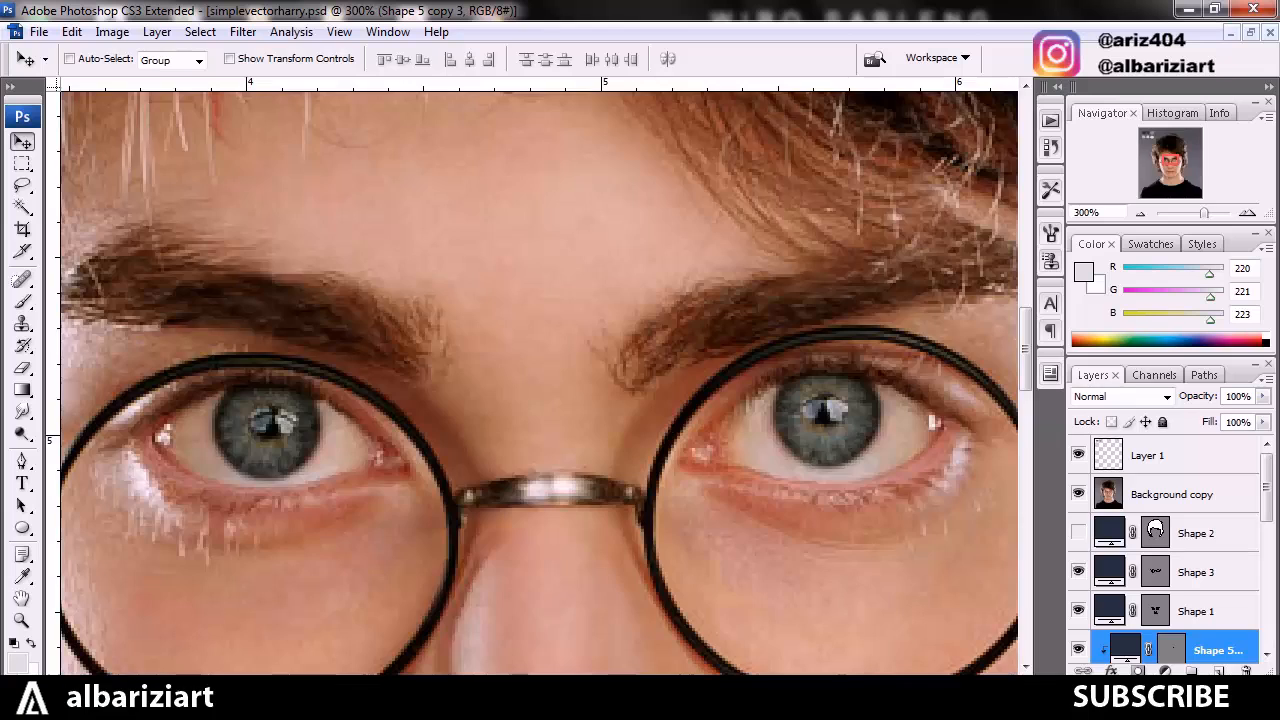
left_click(1078, 494)
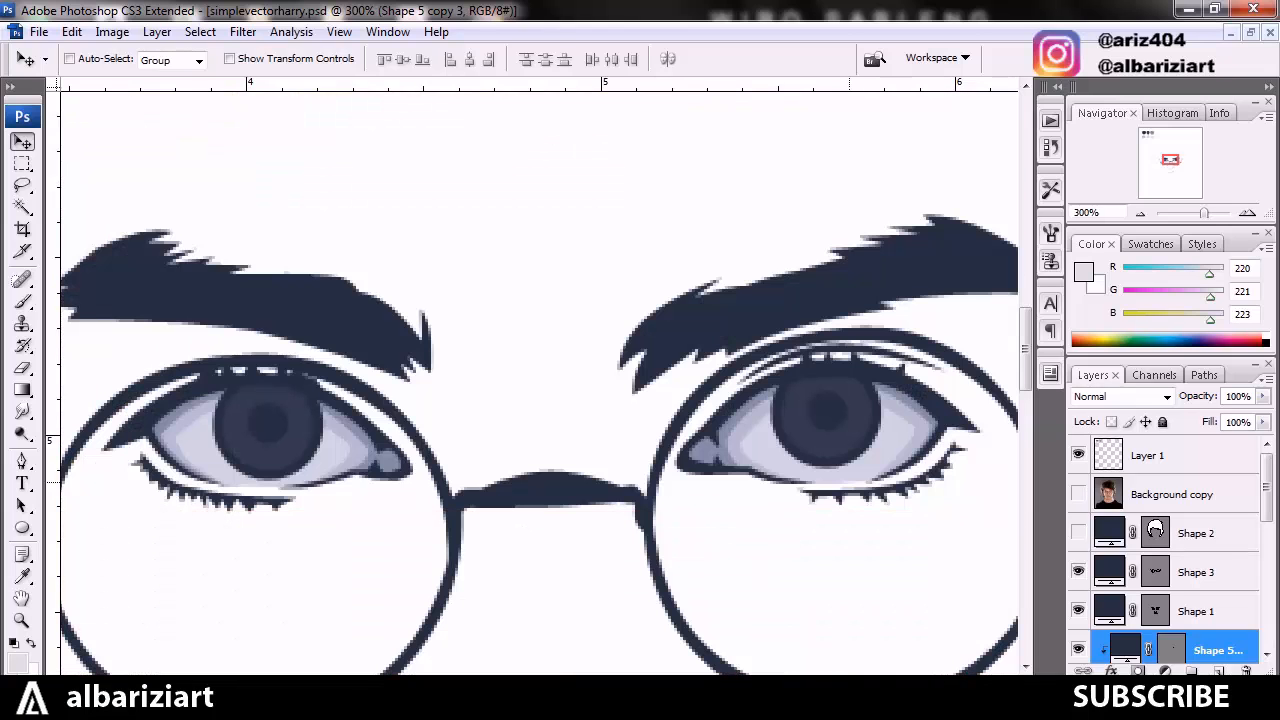
Draw a closed, roughly triangular Pen shape over the inner corner of the right eye
key("p")
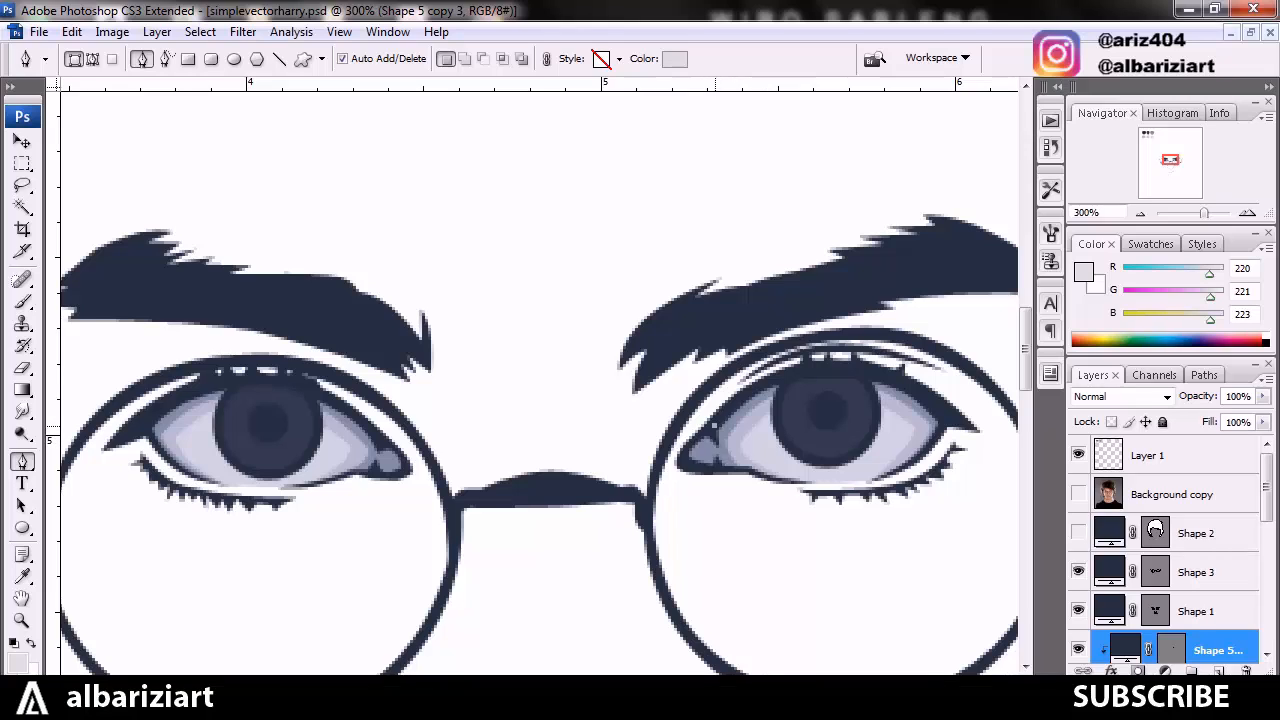
left_click(720, 440)
left_click(726, 470)
left_click(717, 455)
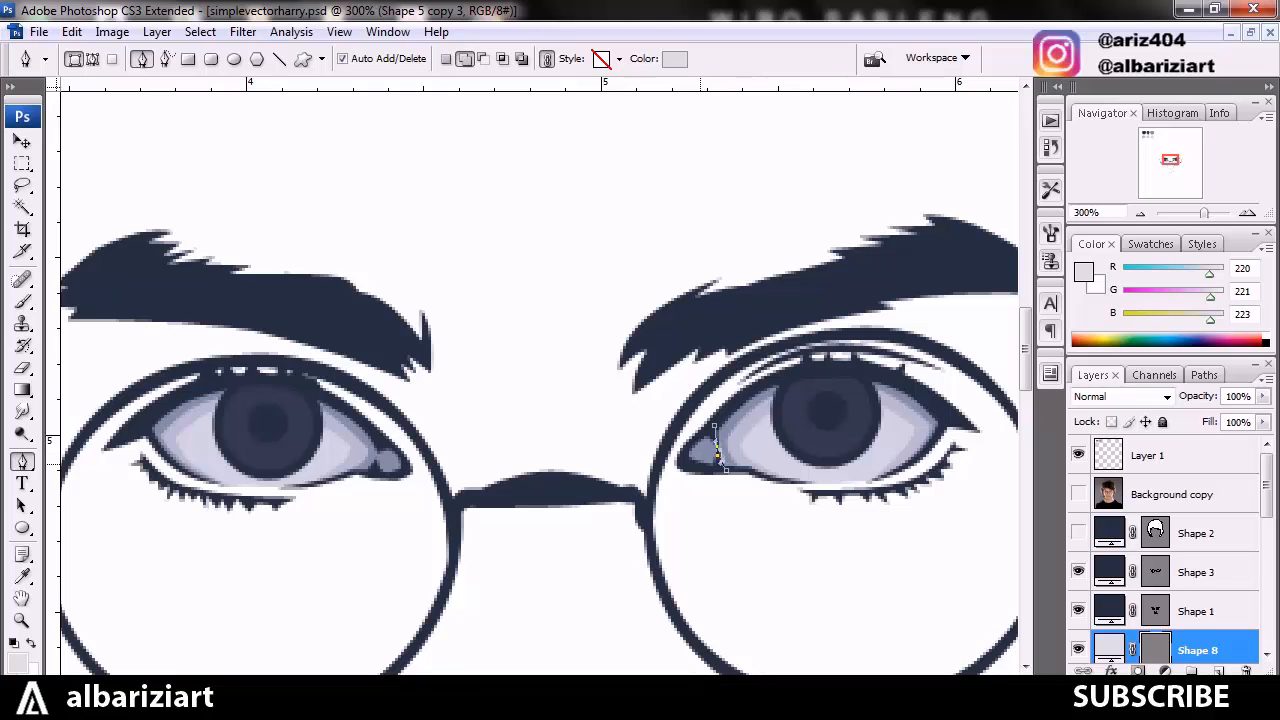
left_click(696, 467)
left_click(682, 461)
left_click(703, 425)
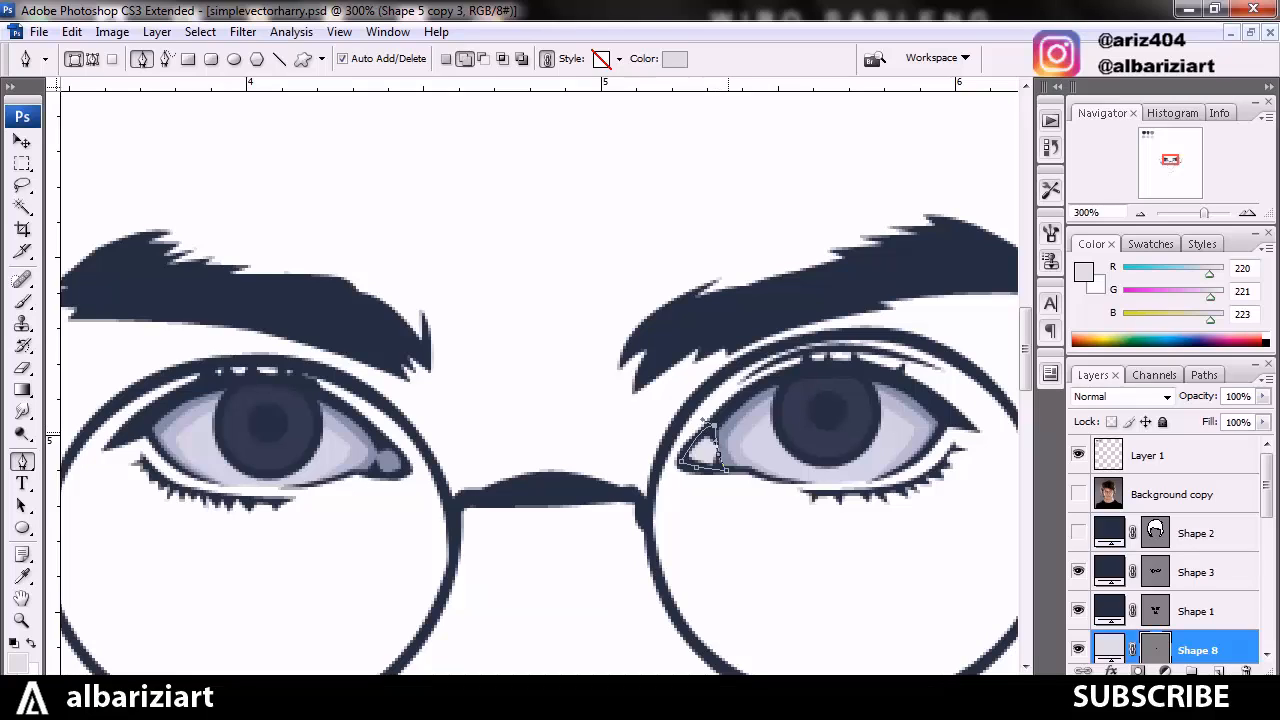
key("Return")
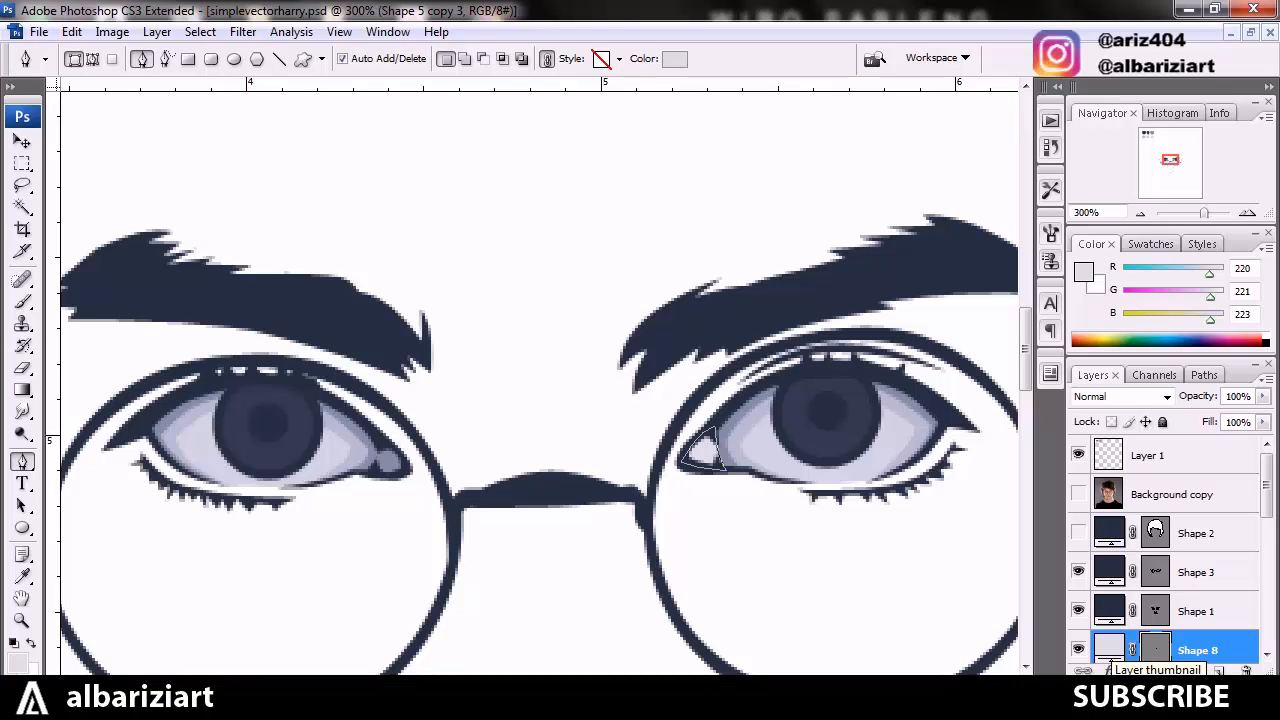
Recolor the right eye's inner-corner shape with the second dark swatch of the palette circles and deselect its layer
double_click(1108, 648)
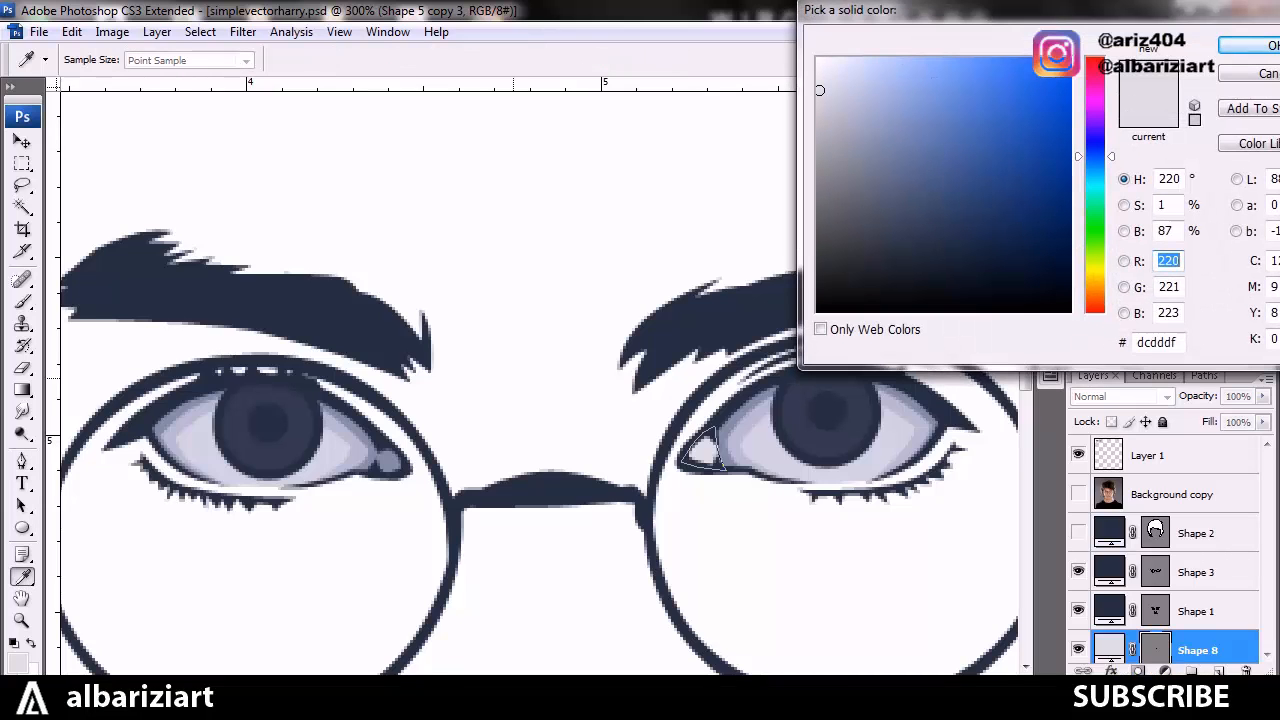
key("ctrl+0")
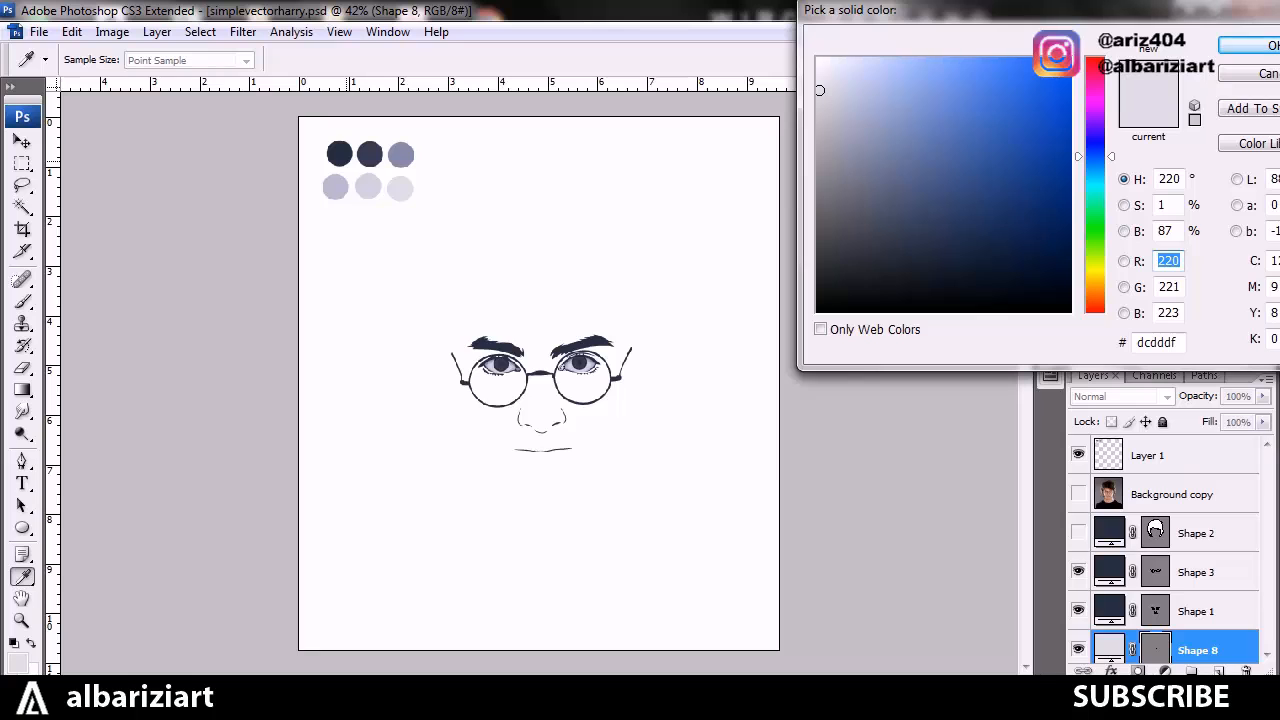
left_click(367, 158)
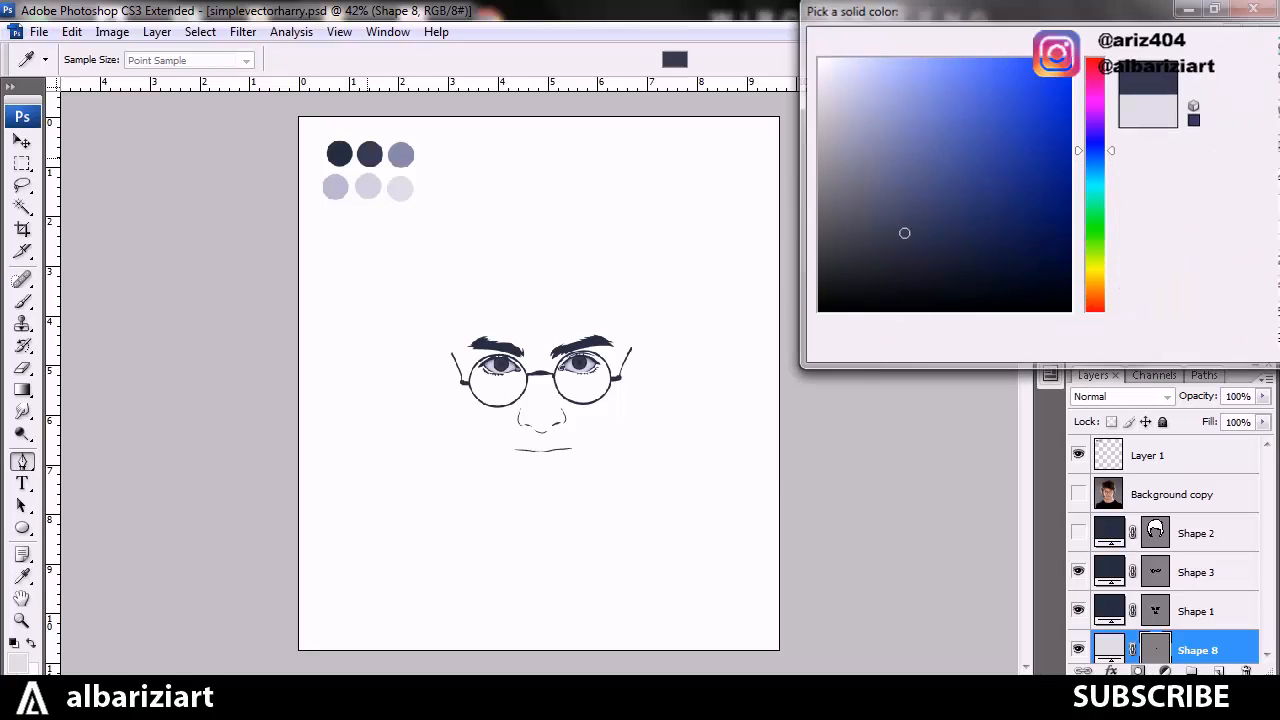
key("Return")
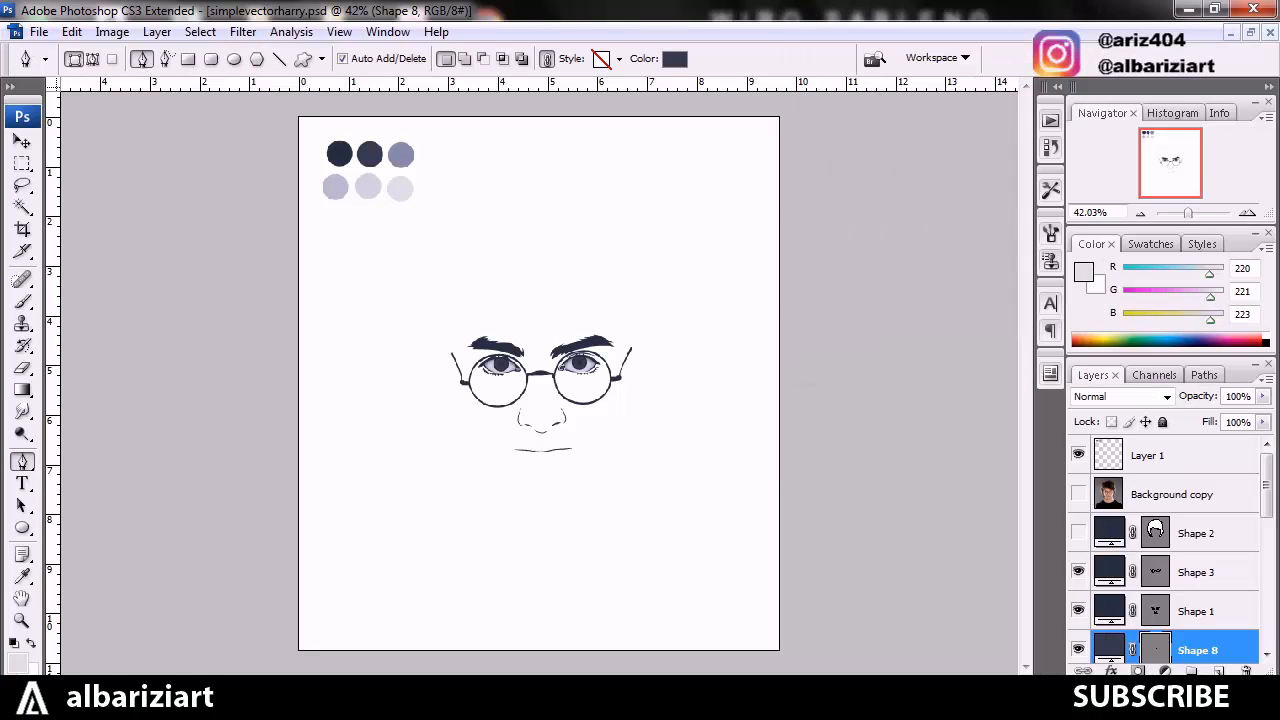
left_click(1197, 611)
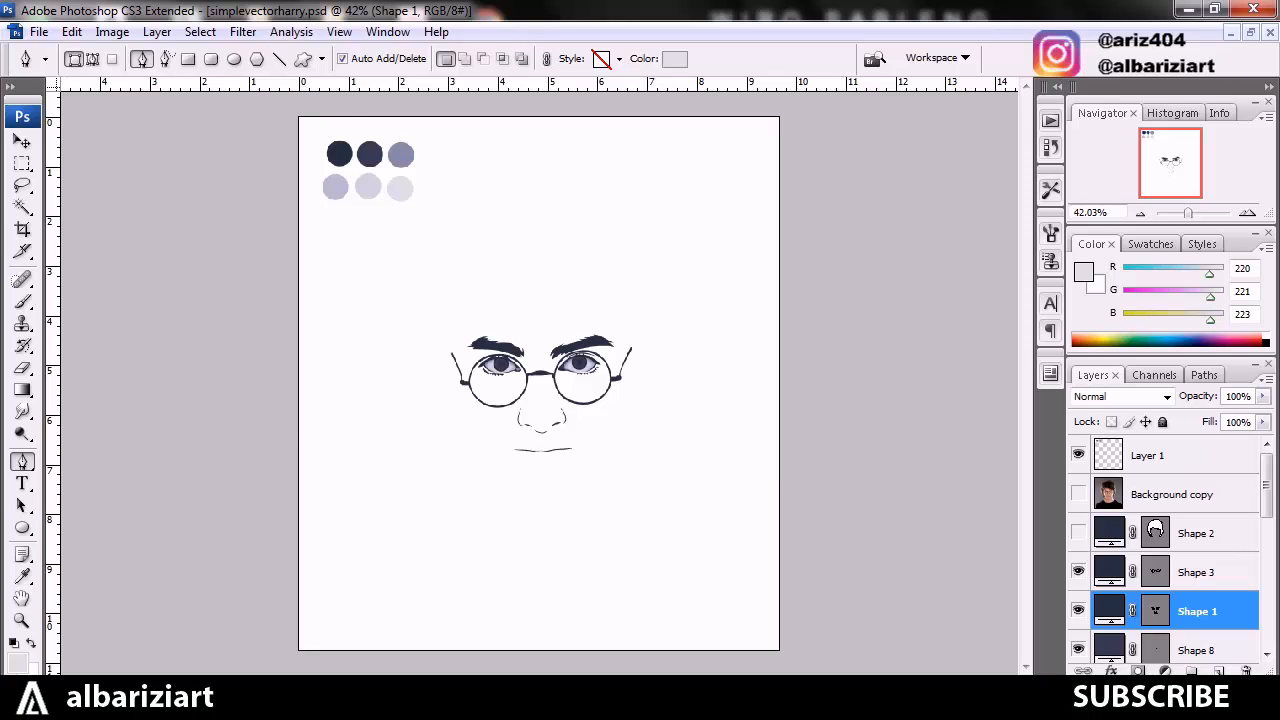
Select the dark inner-corner shape's layer, Shape 8, with its vector mask inactive, ready for a new shape above it
key("ctrl+plus")
key("ctrl+plus")
key("ctrl+plus")
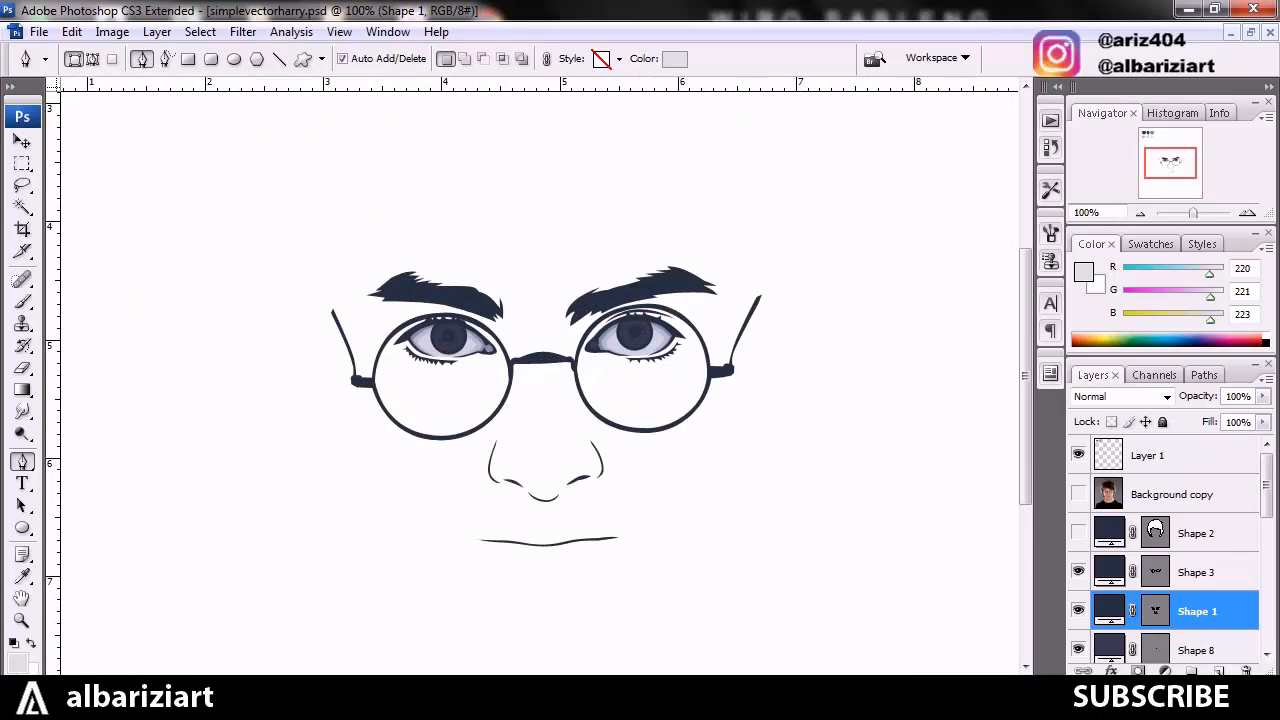
key("ctrl+plus")
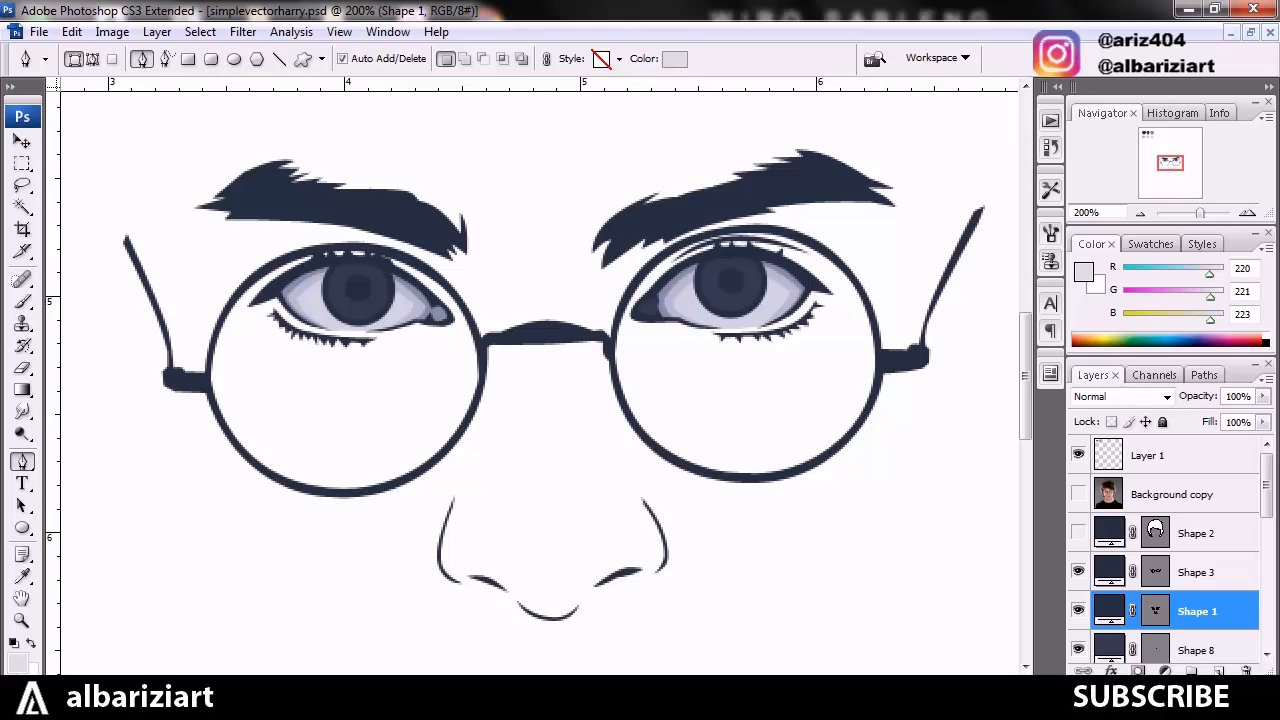
key("ctrl+plus")
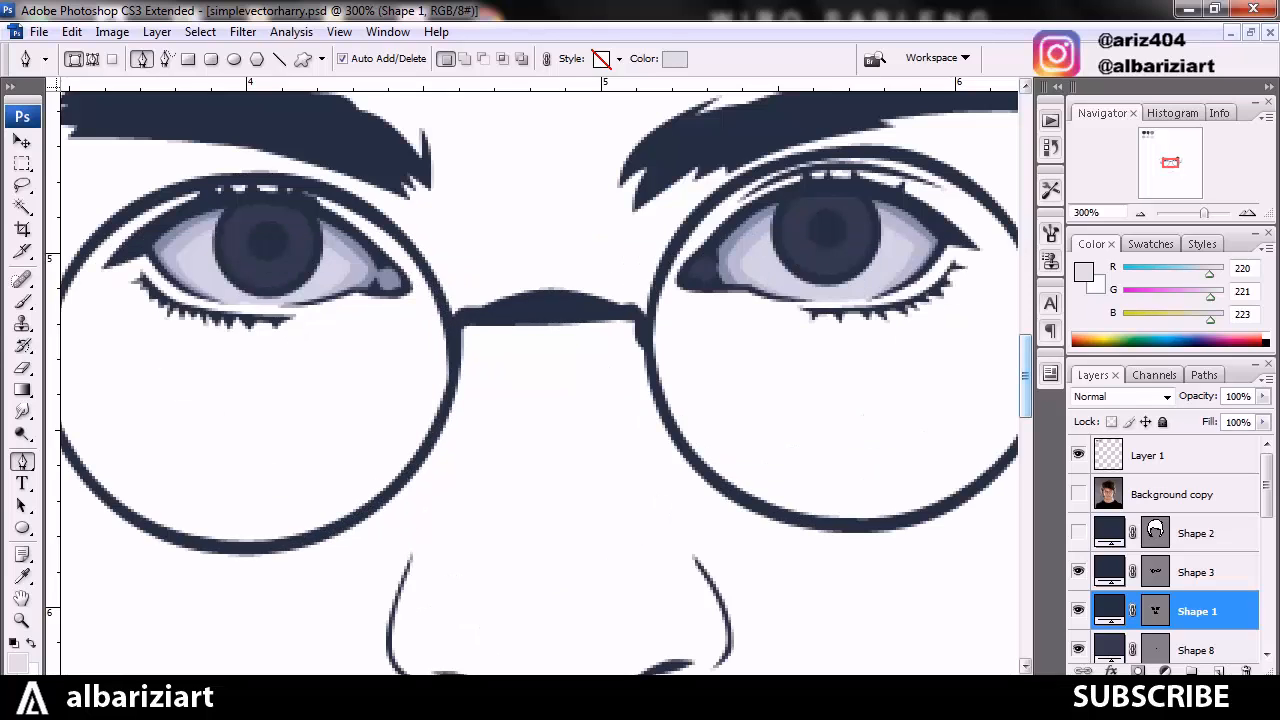
scroll(540, 380, "up", 3)
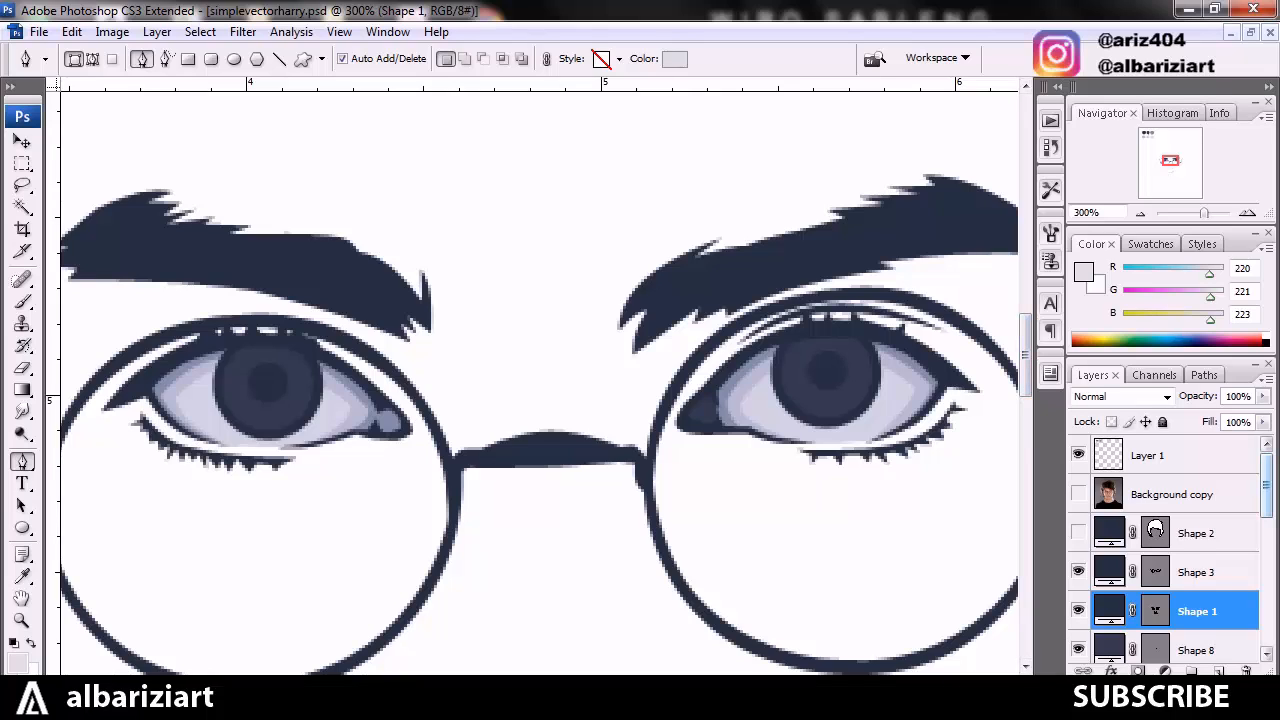
scroll(1166, 550, "down", 3)
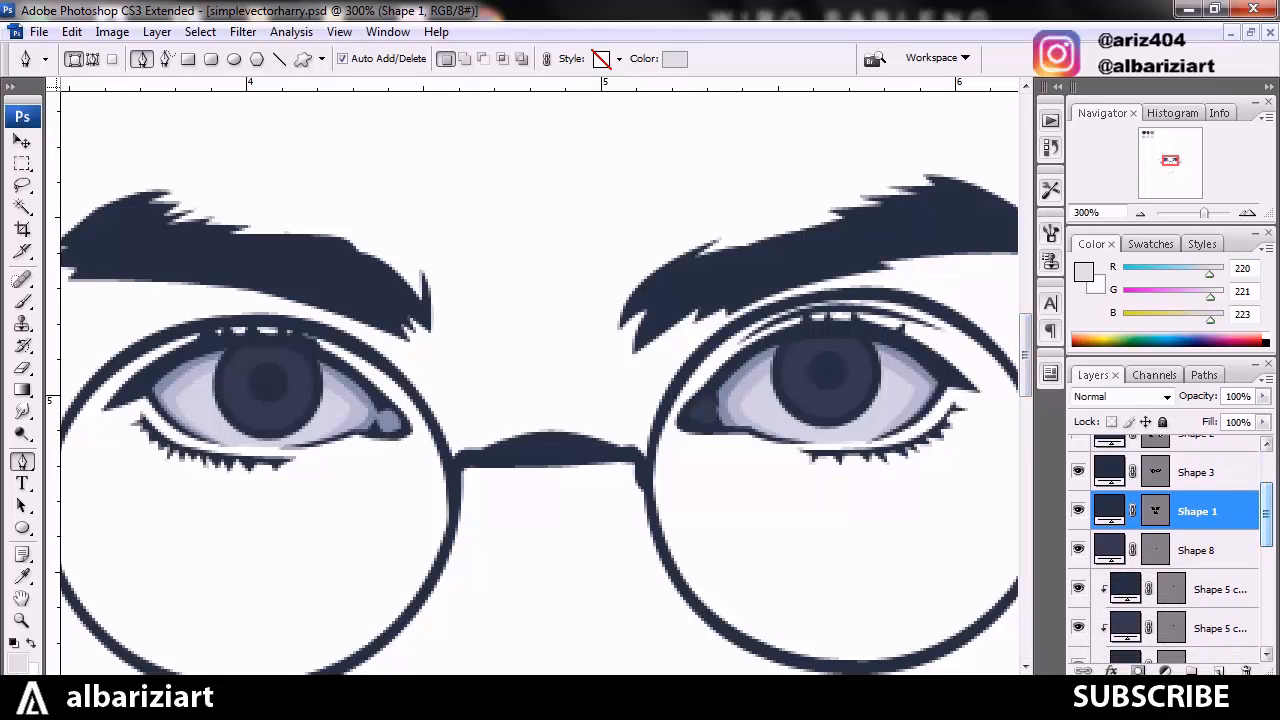
left_click(1198, 550)
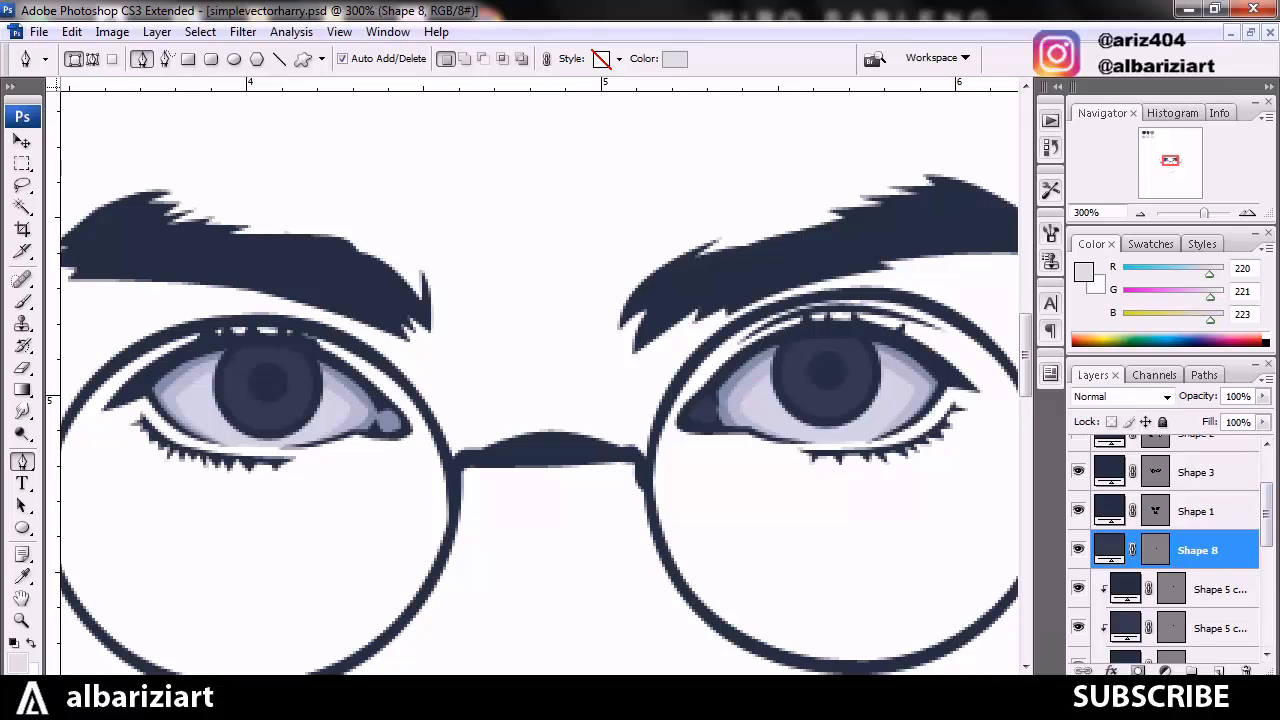
left_click(1155, 549)
left_click(1155, 549)
left_click(1155, 549)
left_click(1155, 549)
left_click(1155, 511)
left_click(1155, 511)
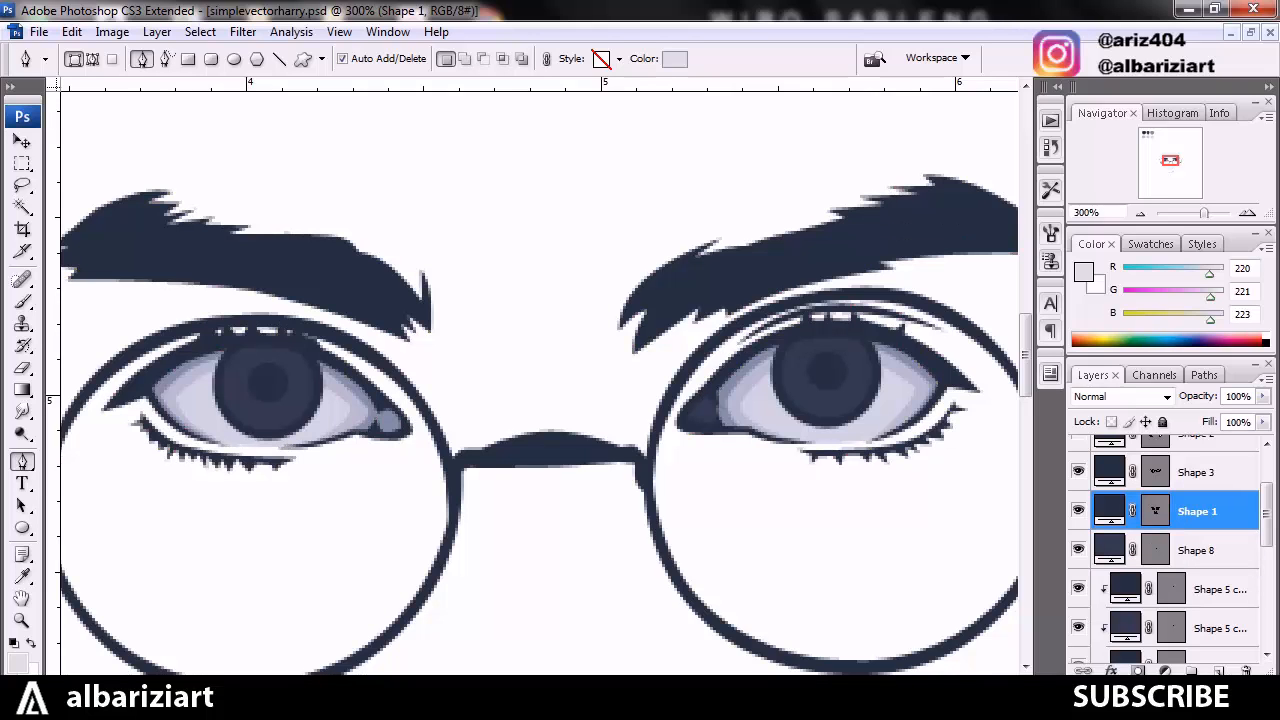
left_click(1155, 549)
left_click(1155, 549)
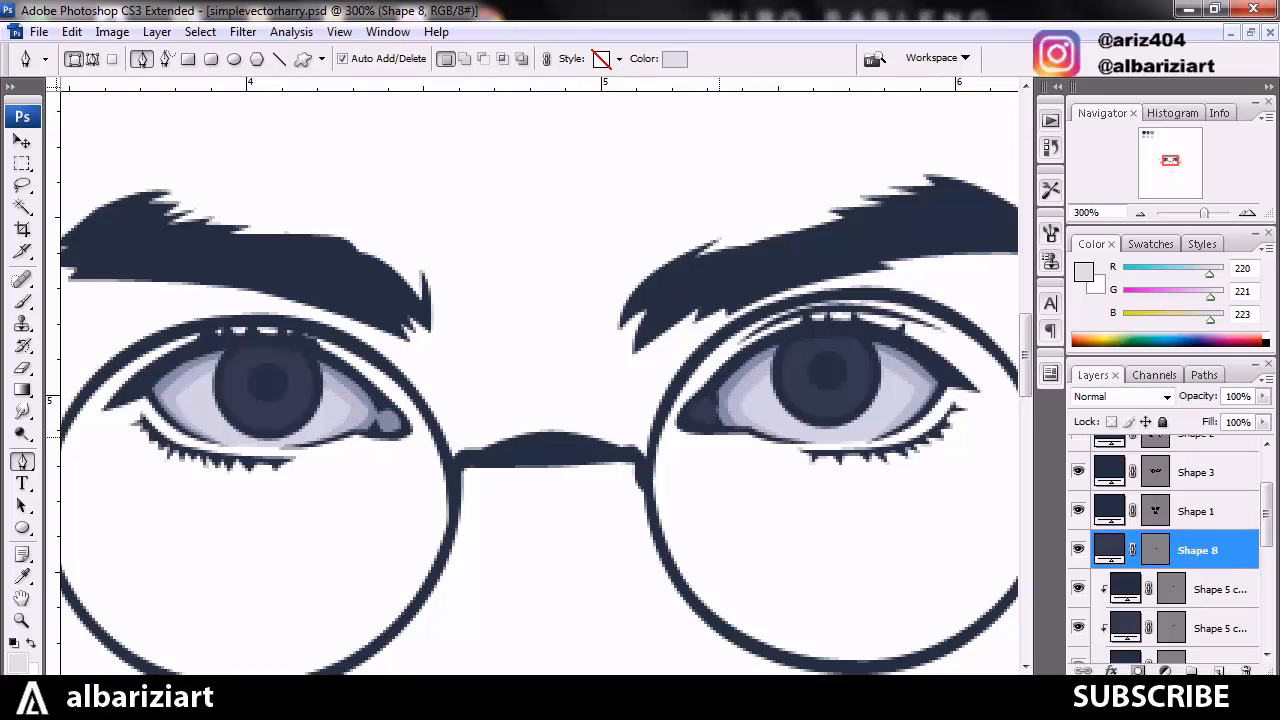
Draw a small closed Pen shape as a highlight inside the dark inner corner of the right eye
left_click(718, 426)
left_click(682, 421)
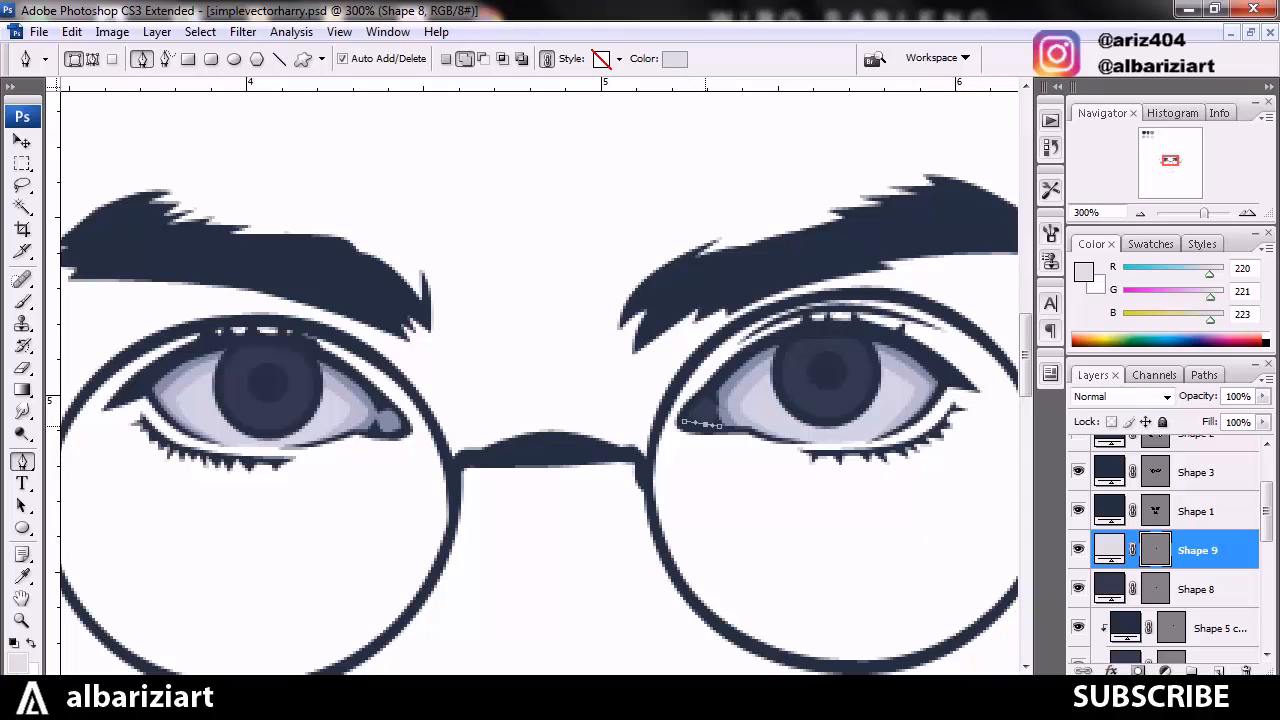
left_click_drag(700, 424, 702, 414)
key("Return")
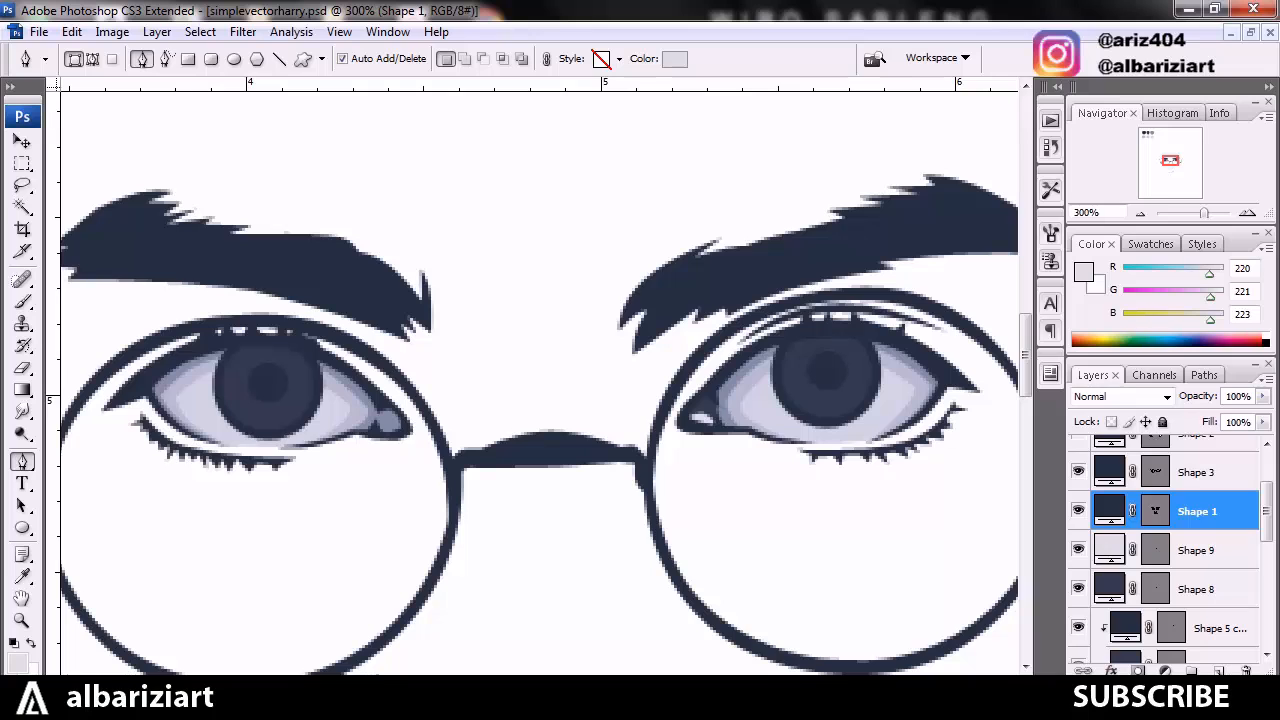
Recolor the small inner-corner highlight of the right eye, Shape 9, with blue-grey 828ca5 sampled from the eye's shading
double_click(1110, 549)
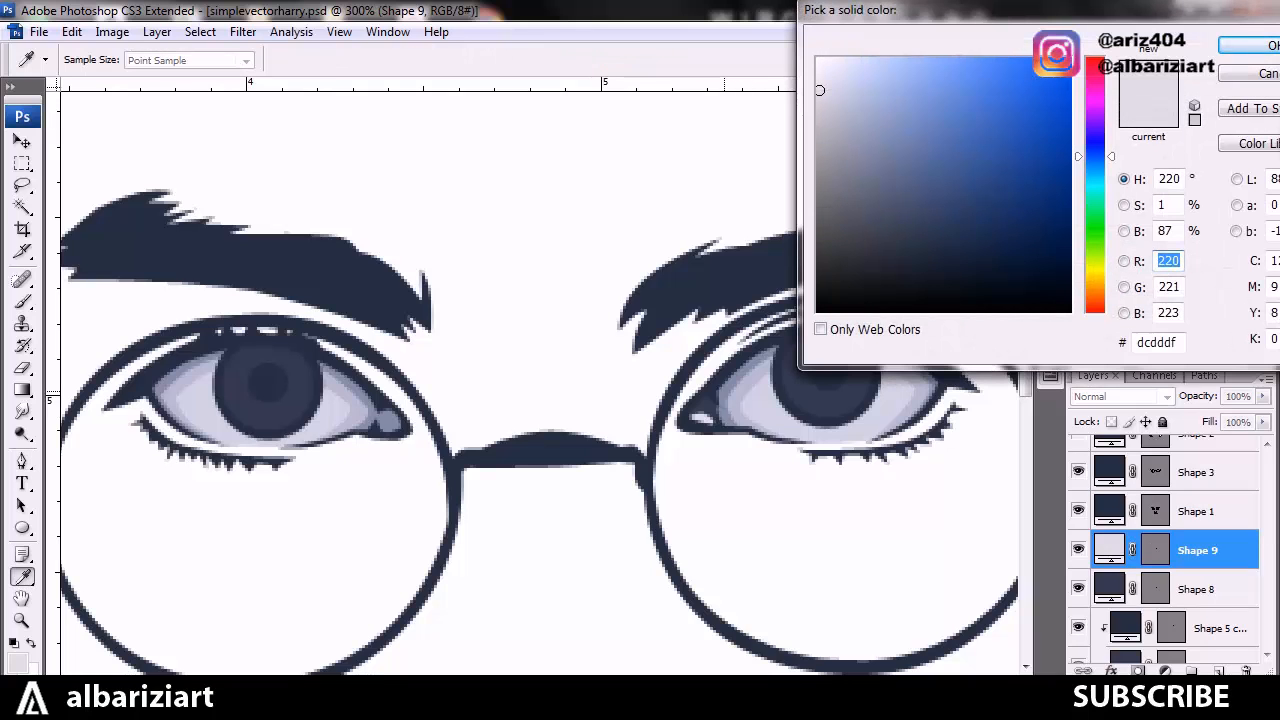
left_click(724, 391)
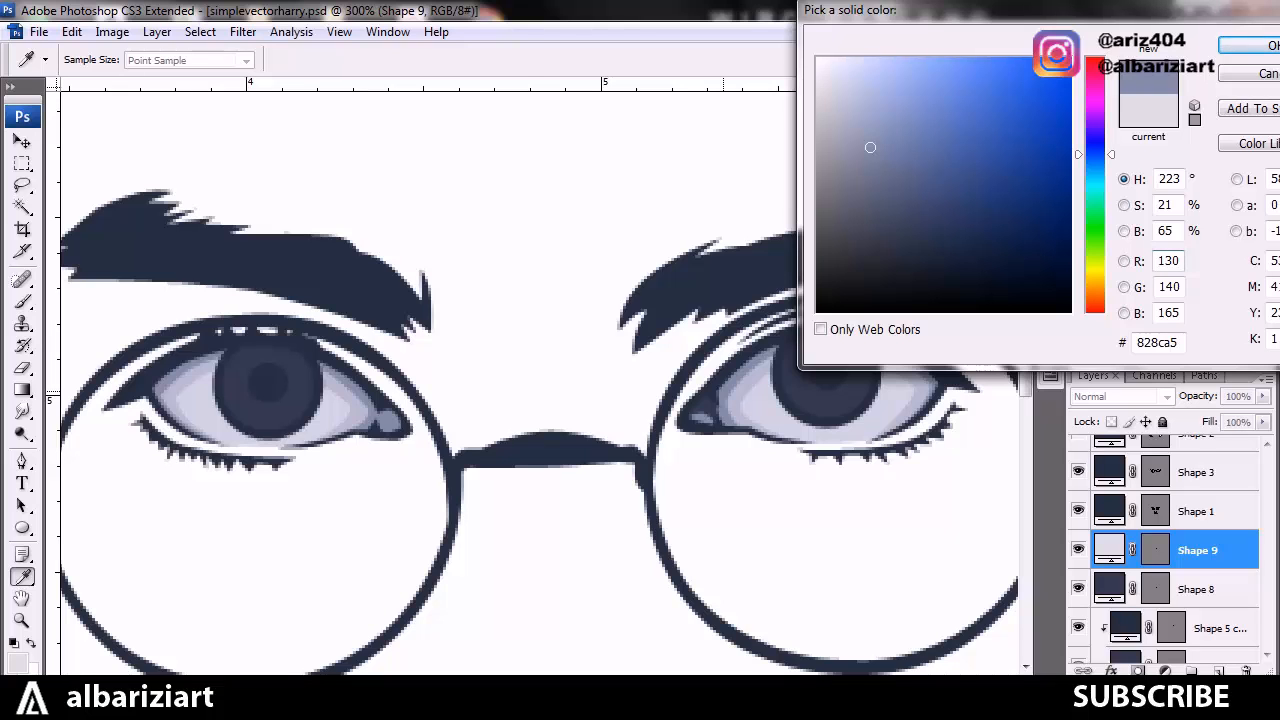
key("Return")
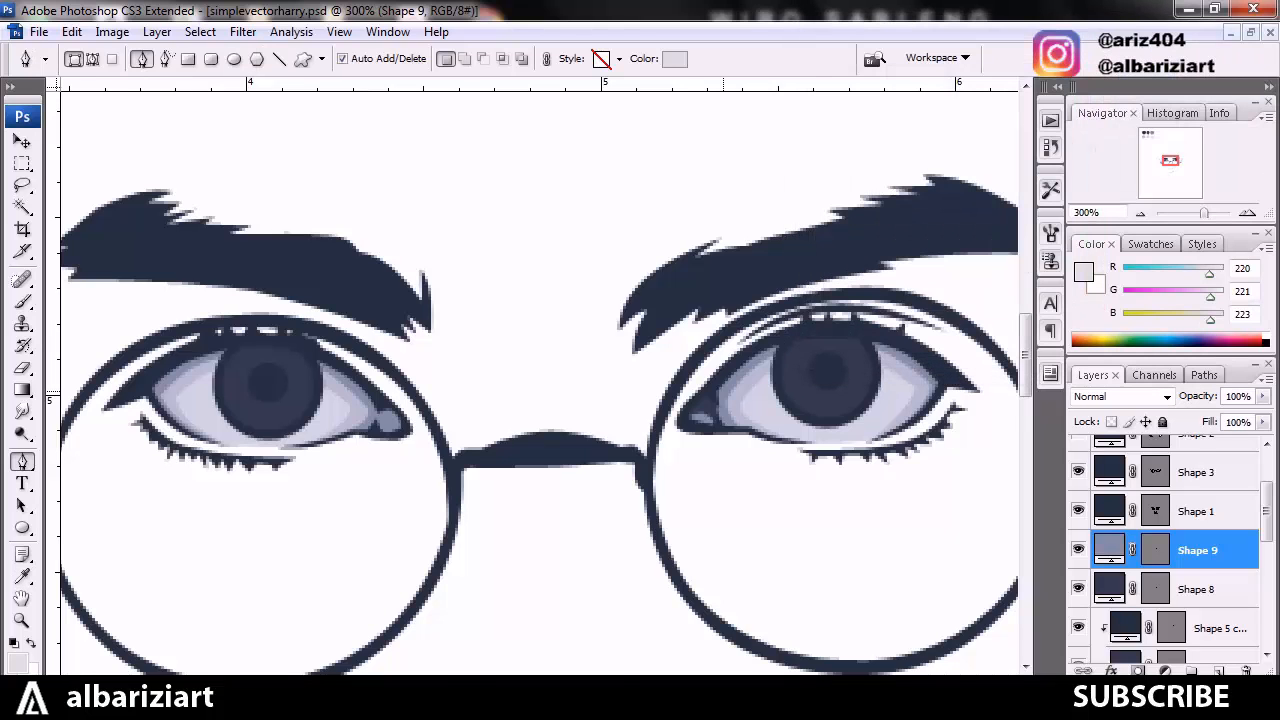
Examine the recolored inner-corner highlight up close and within the whole face, and dismiss the Windows color scheme prompt
key("ctrl+minus")
key("ctrl+minus")
key("ctrl+minus")
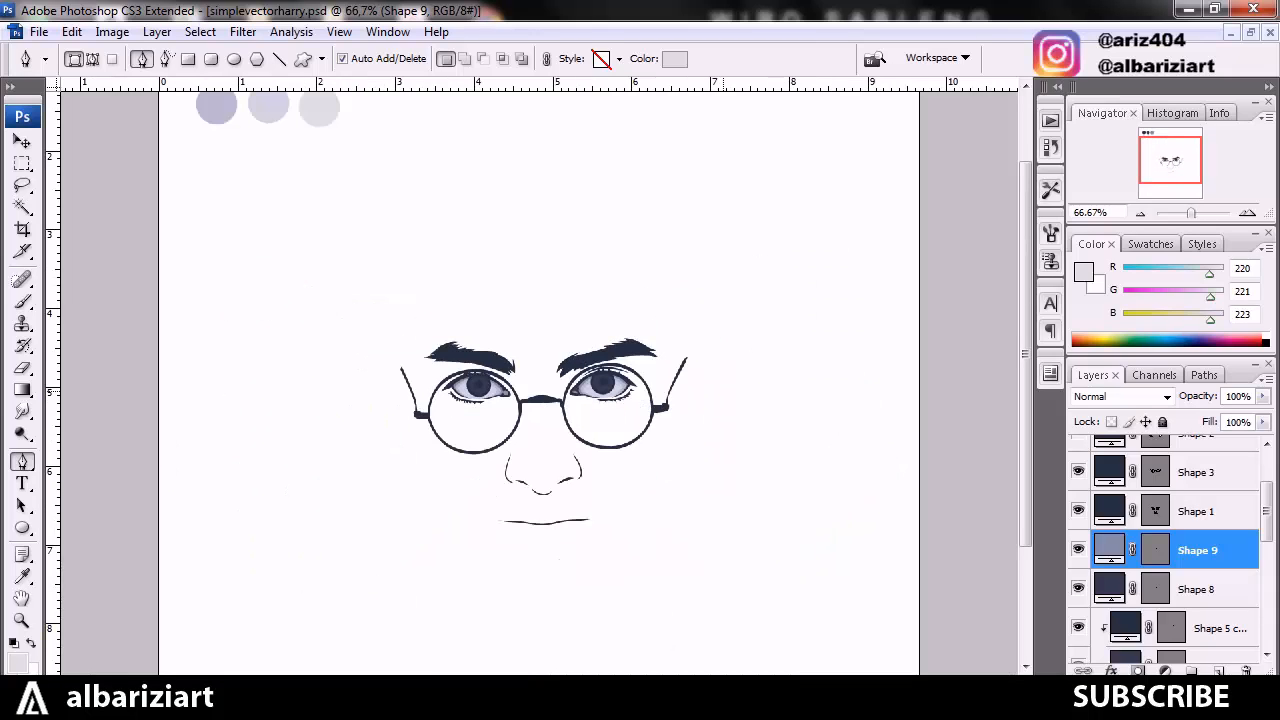
key("ctrl+minus")
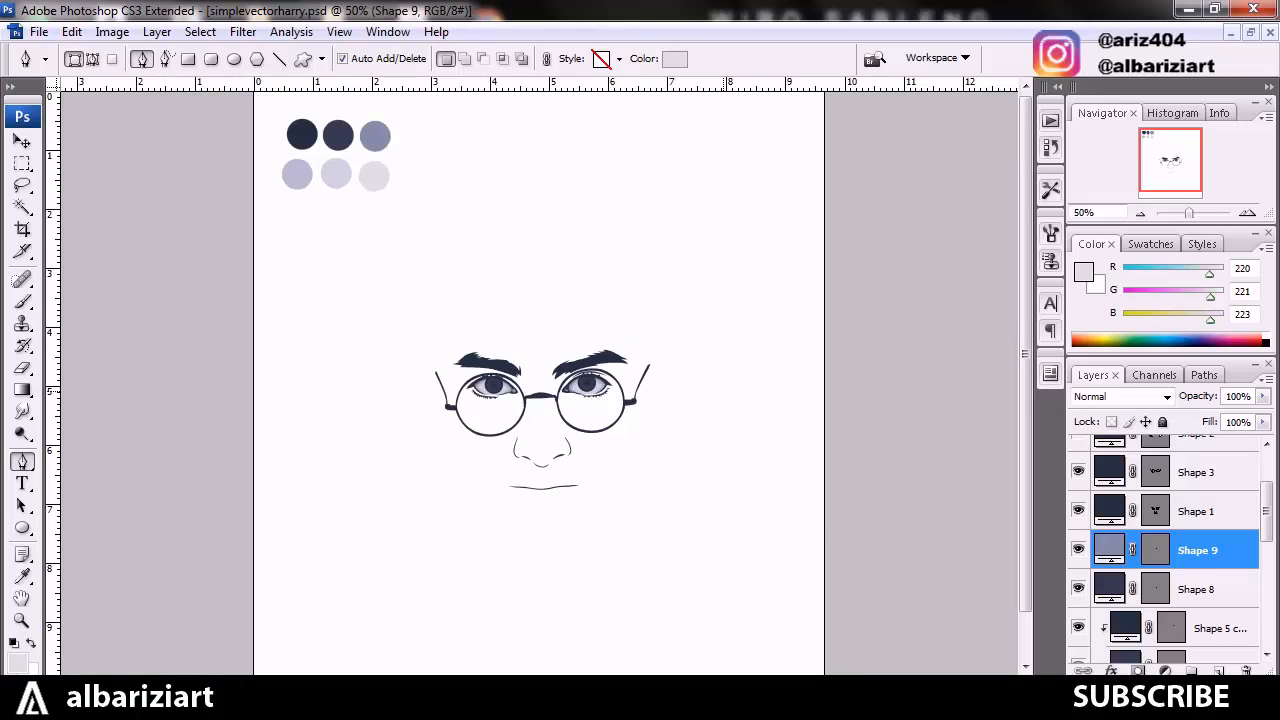
key("ctrl+plus")
key("ctrl+plus")
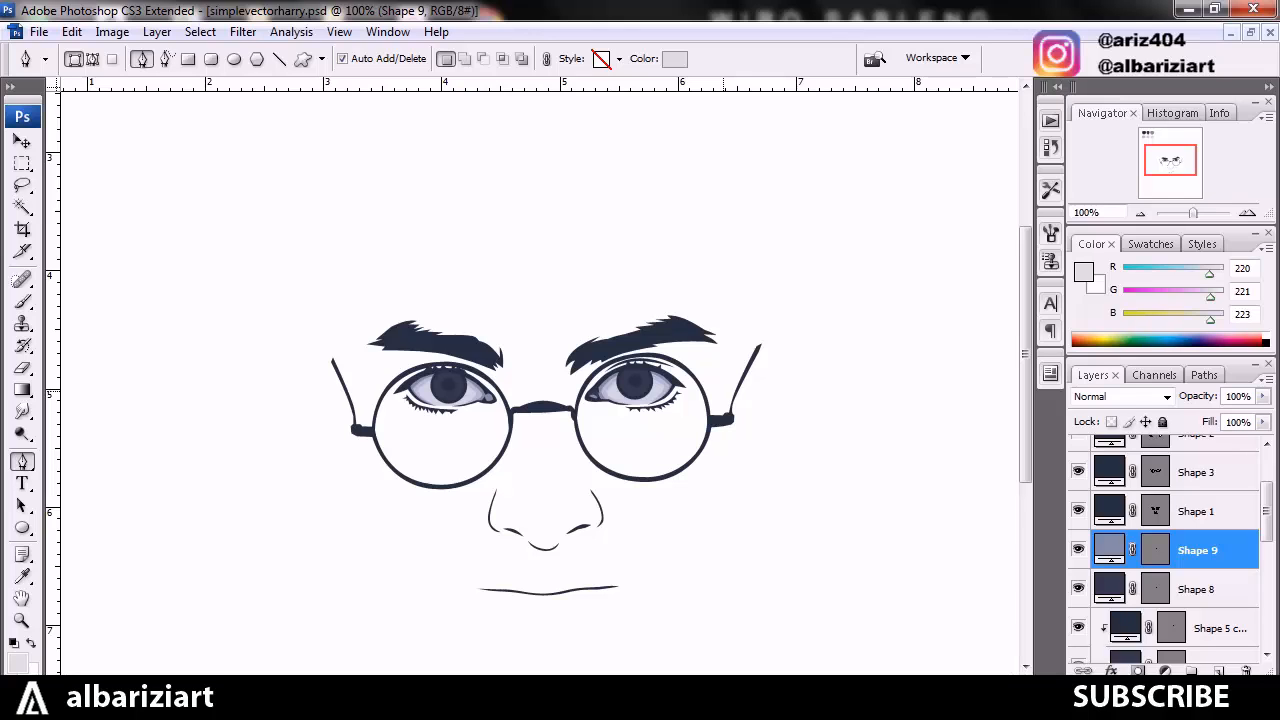
key("ctrl+minus")
key("ctrl+minus")
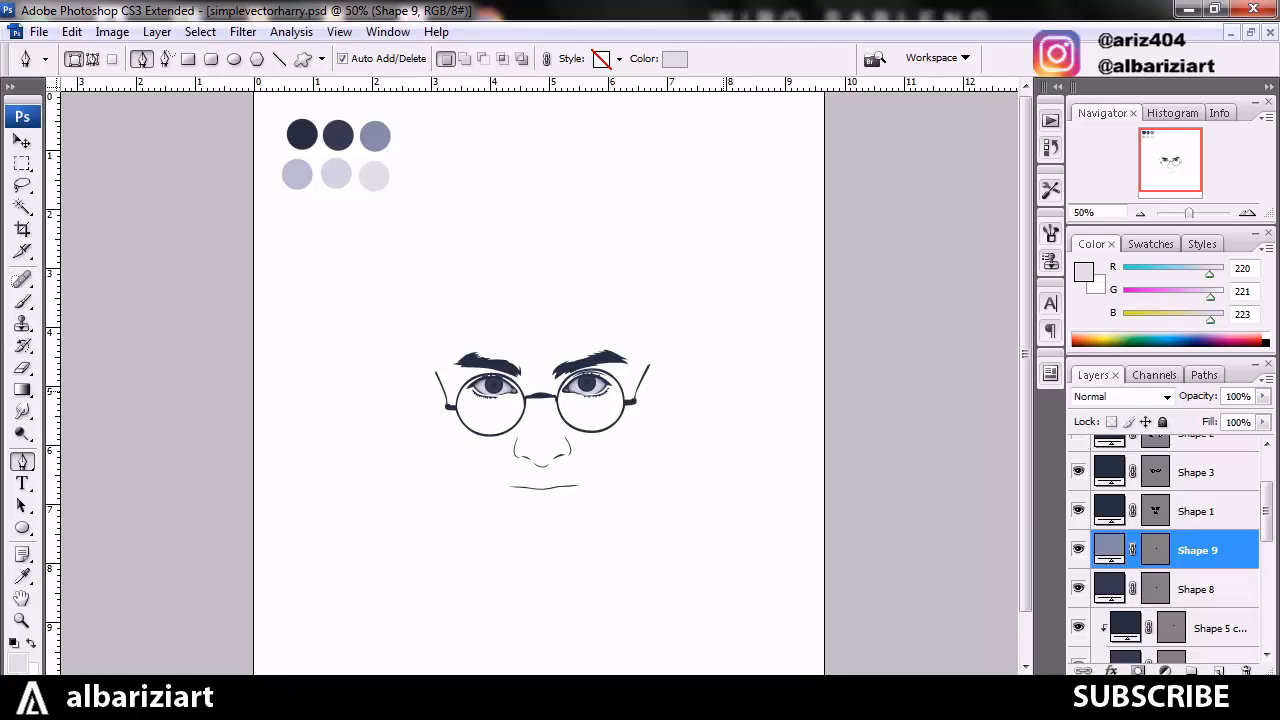
key("ctrl+plus")
key("ctrl+plus")
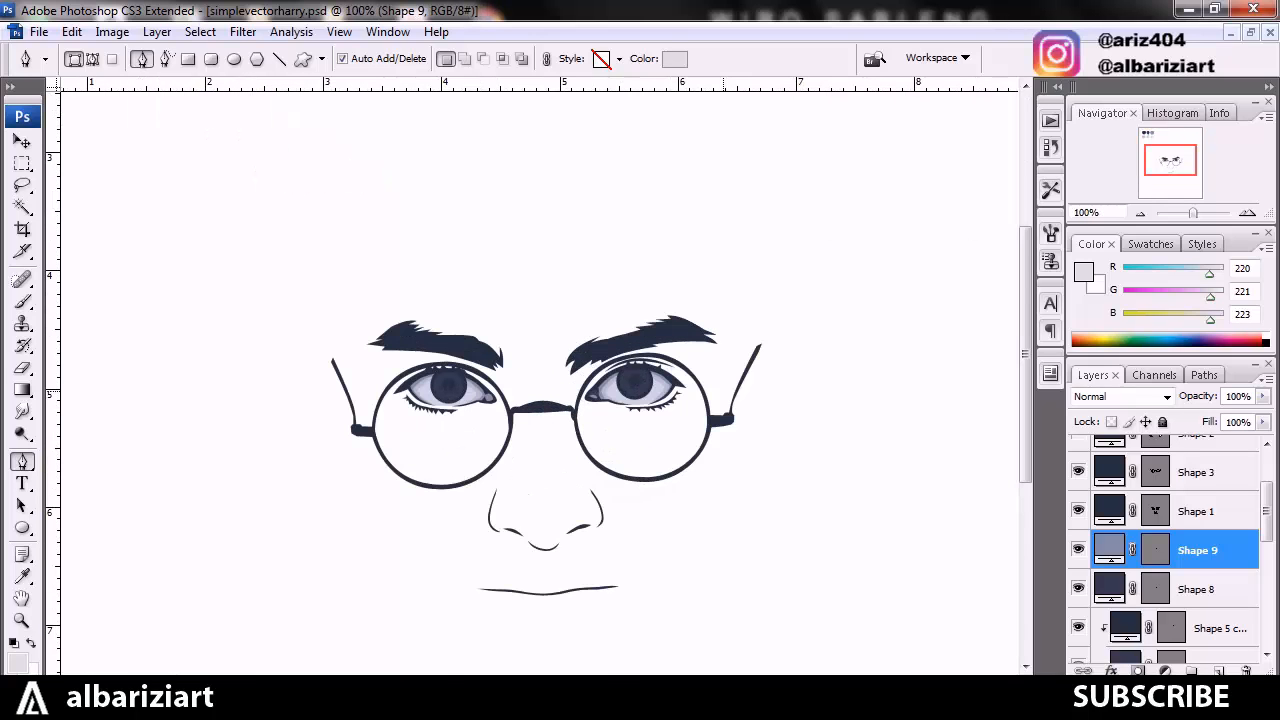
key("ctrl+plus")
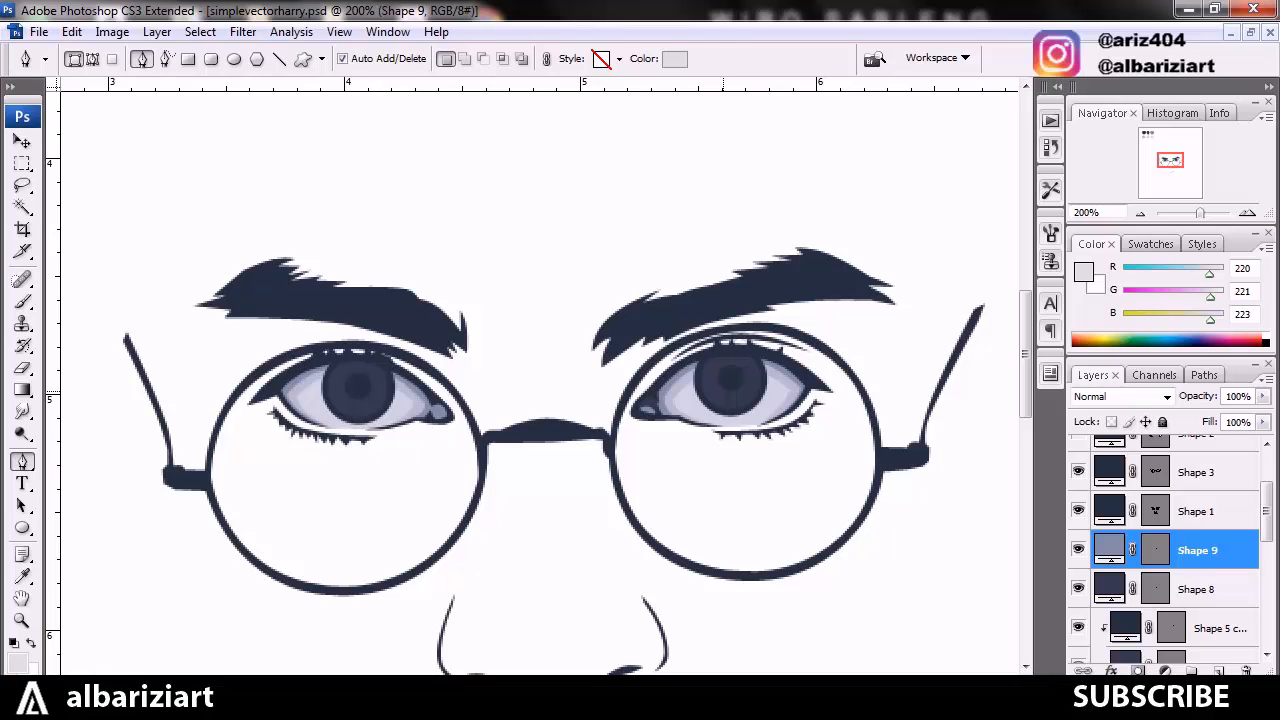
key("ctrl+plus")
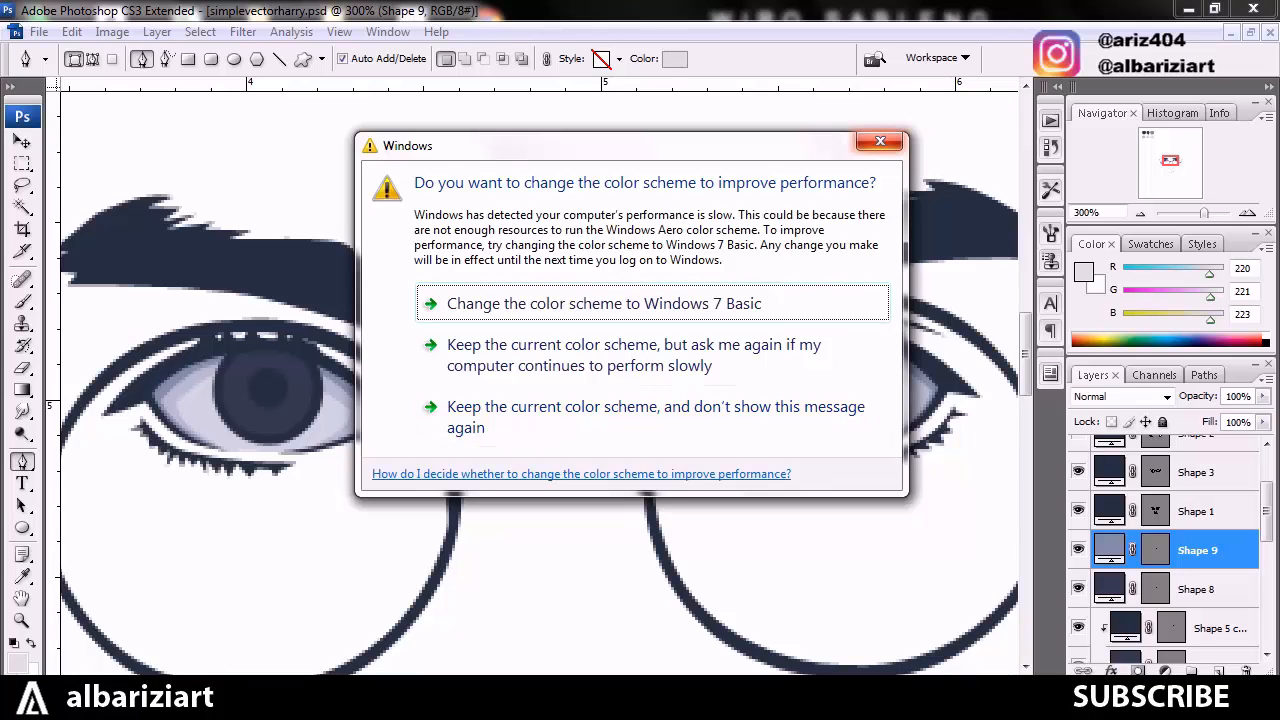
left_click(880, 141)
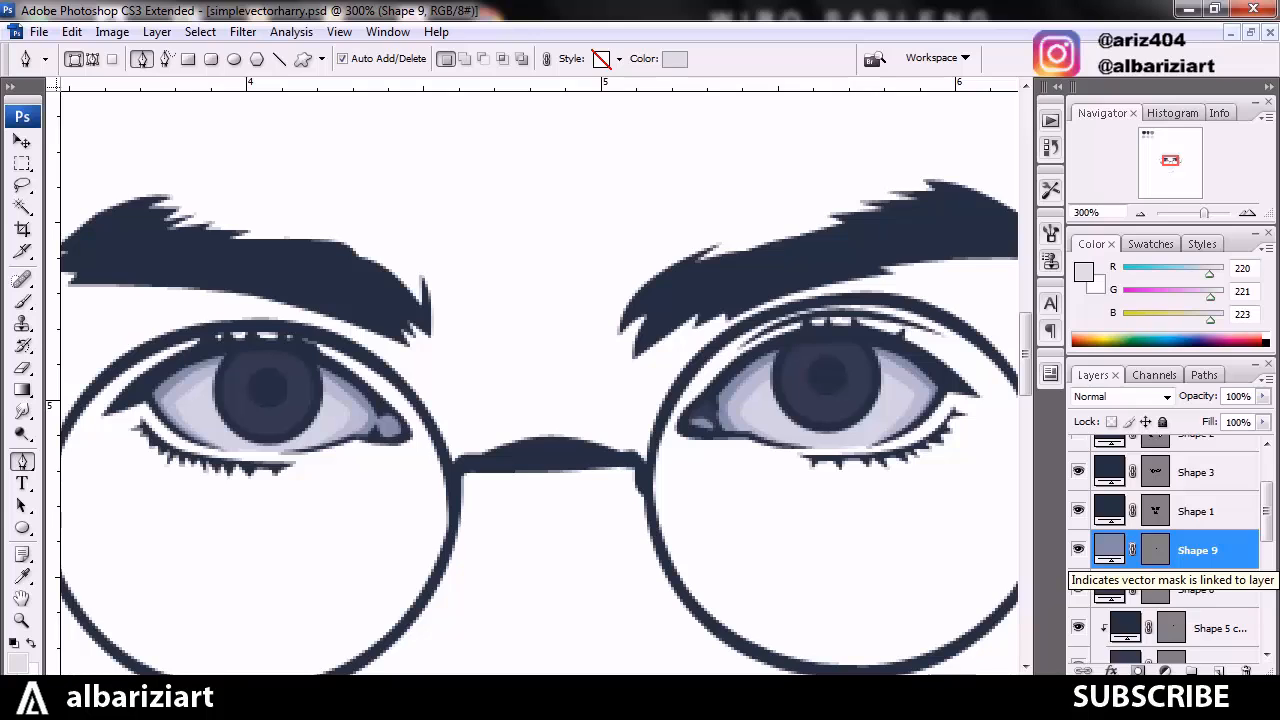
Keep the highlight's fill and recolor the right eye's inner-corner shape, Shape 8, with blue-grey 828ca5 sampled from the eye's shading
double_click(1110, 550)
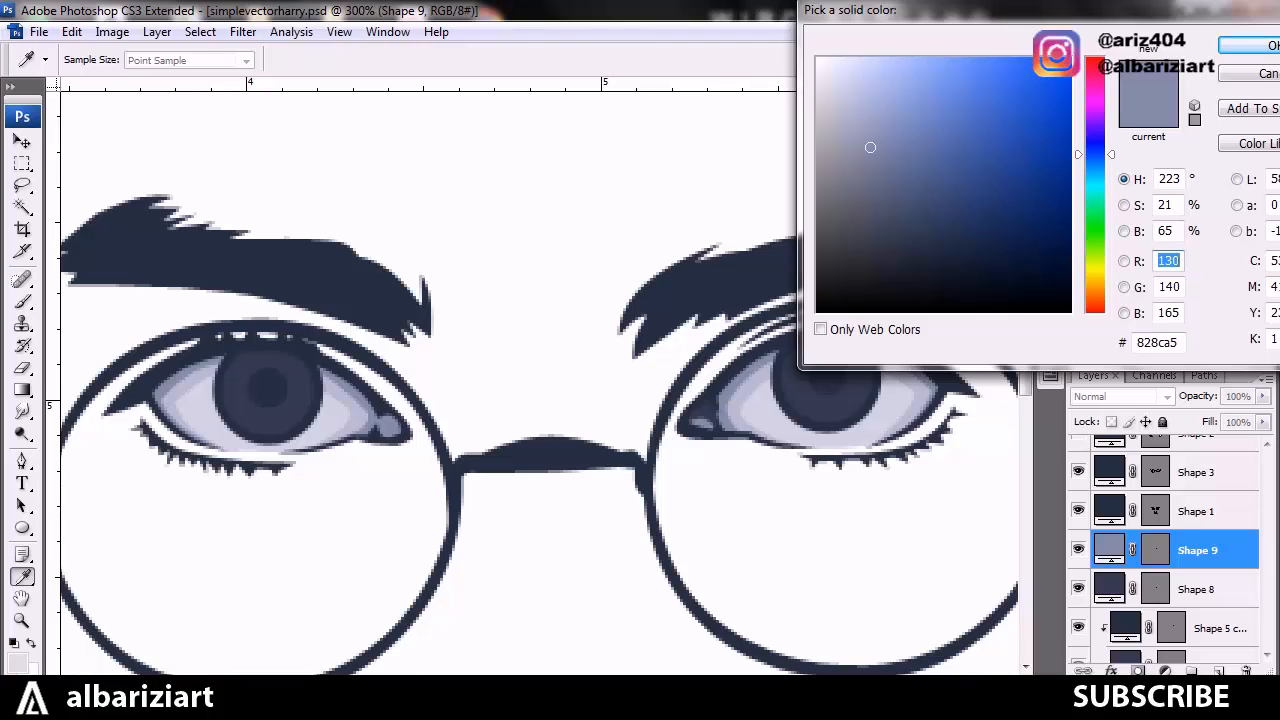
key("Return")
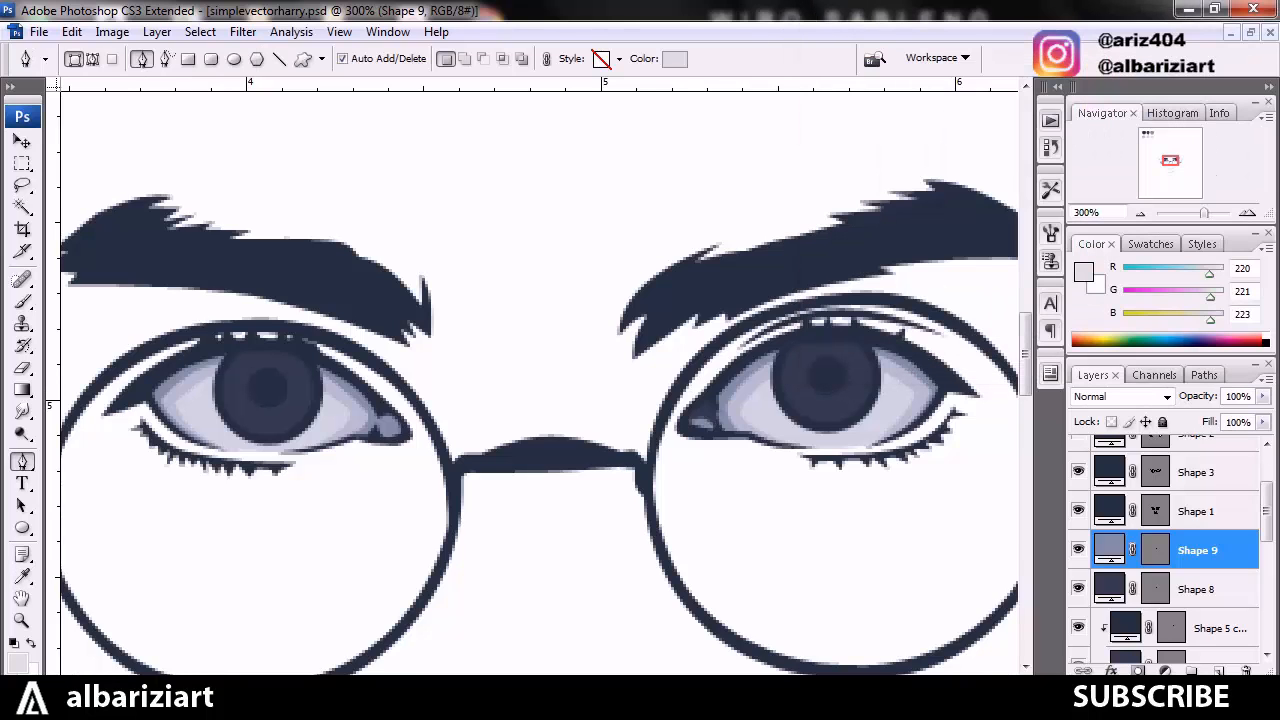
double_click(1109, 589)
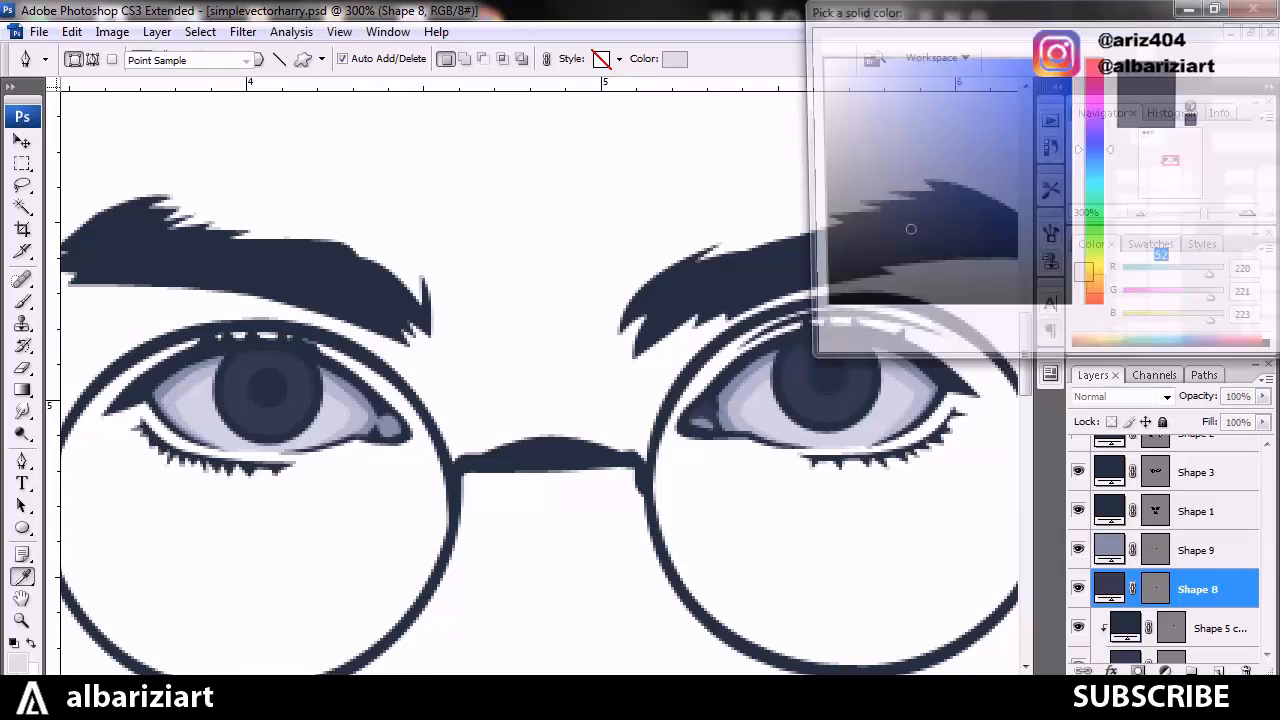
left_click(728, 391)
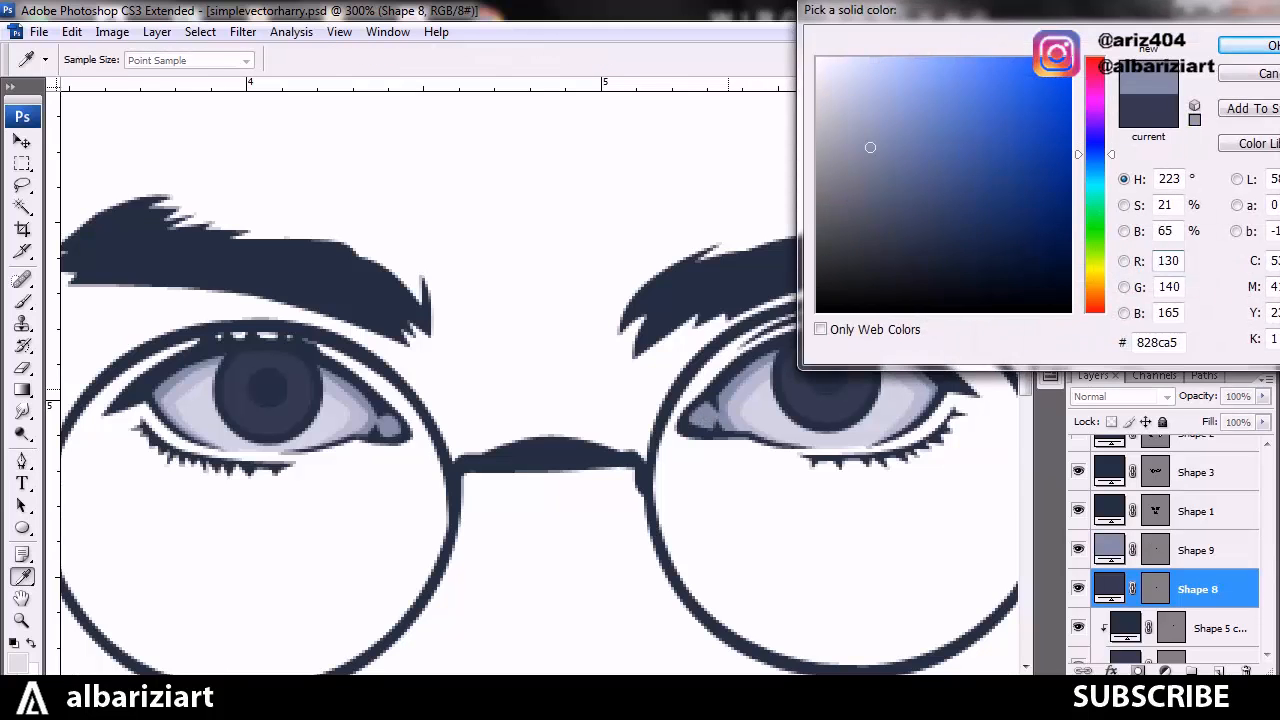
key("Return")
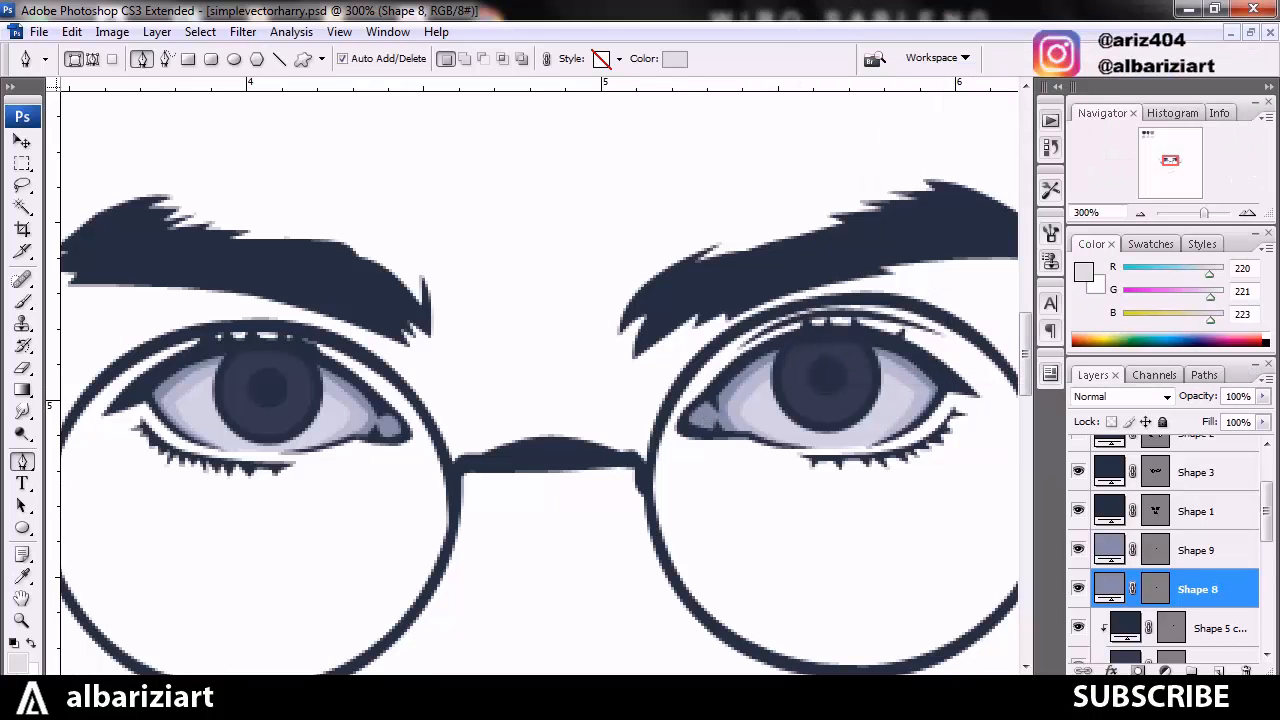
Recolor the right eye's inner-corner highlight, Shape 9, with the light lavender b6b9cc
double_click(1109, 549)
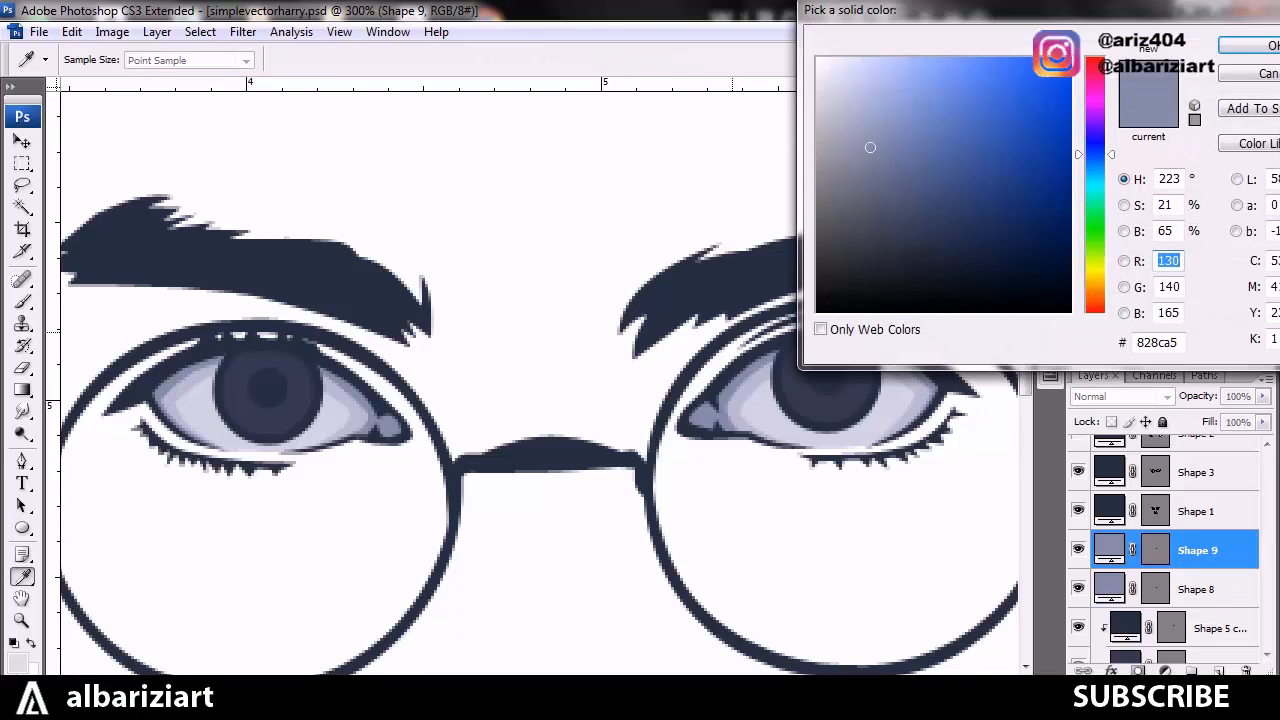
left_click(833, 93)
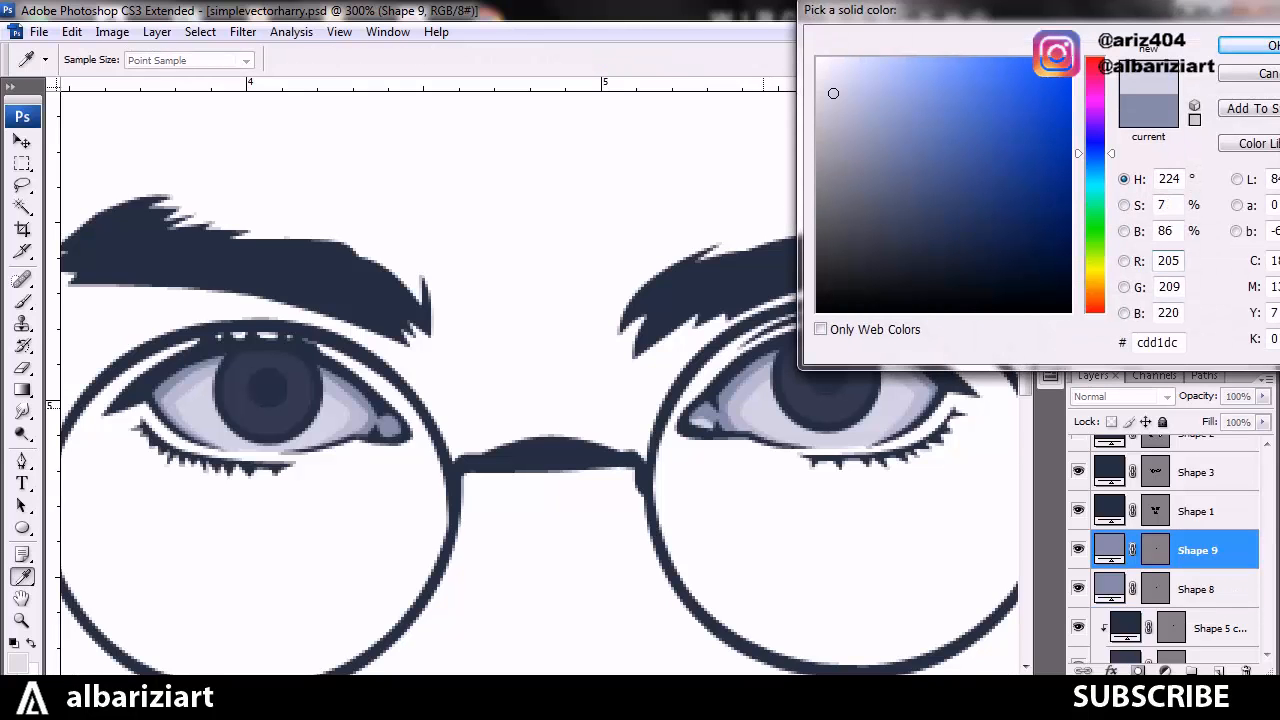
left_click(843, 109)
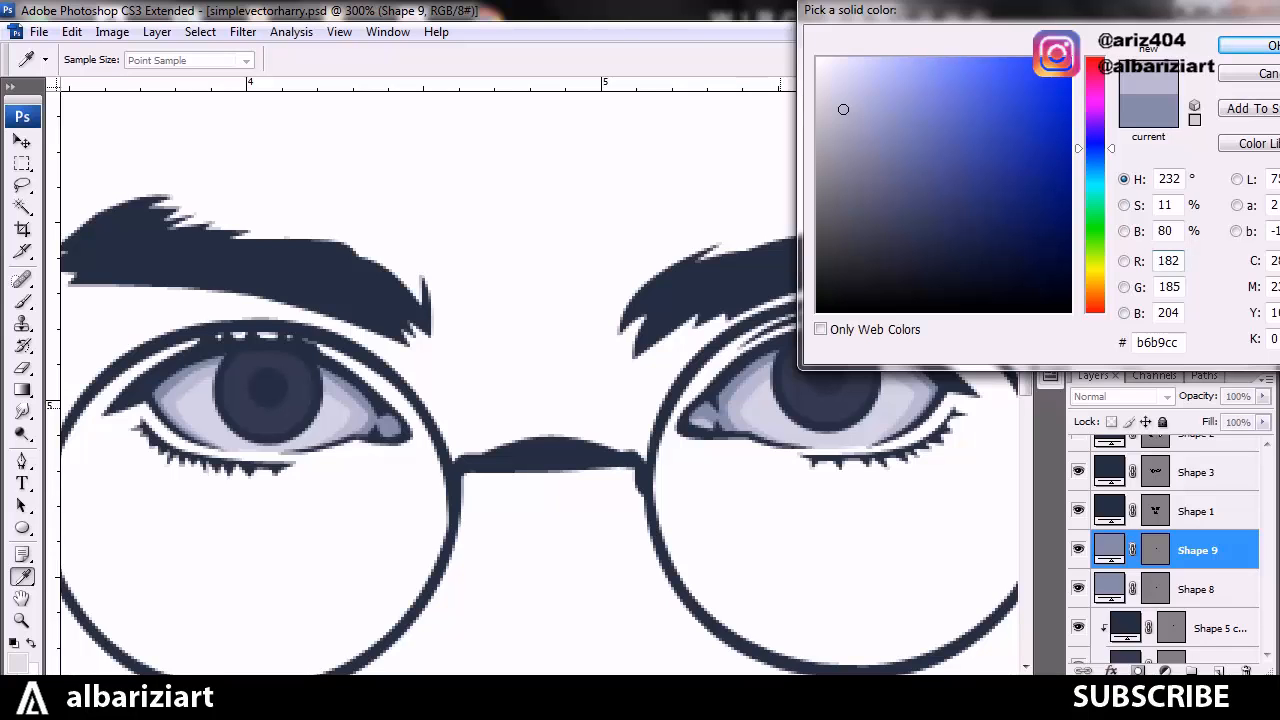
key("Return")
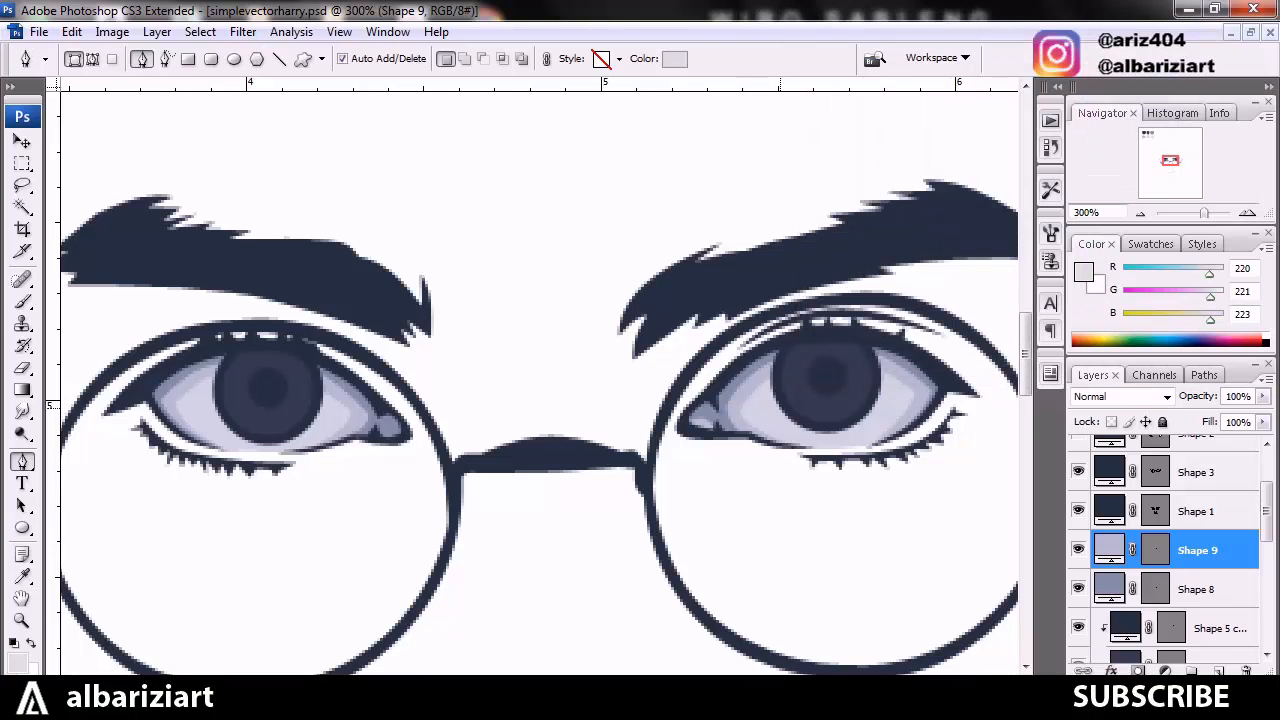
Recolor the right eye's inner-corner shape, Shape 8, with a muted grey-blue close to 60687b
key("ctrl+minus")
key("ctrl+minus")
key("ctrl+minus")
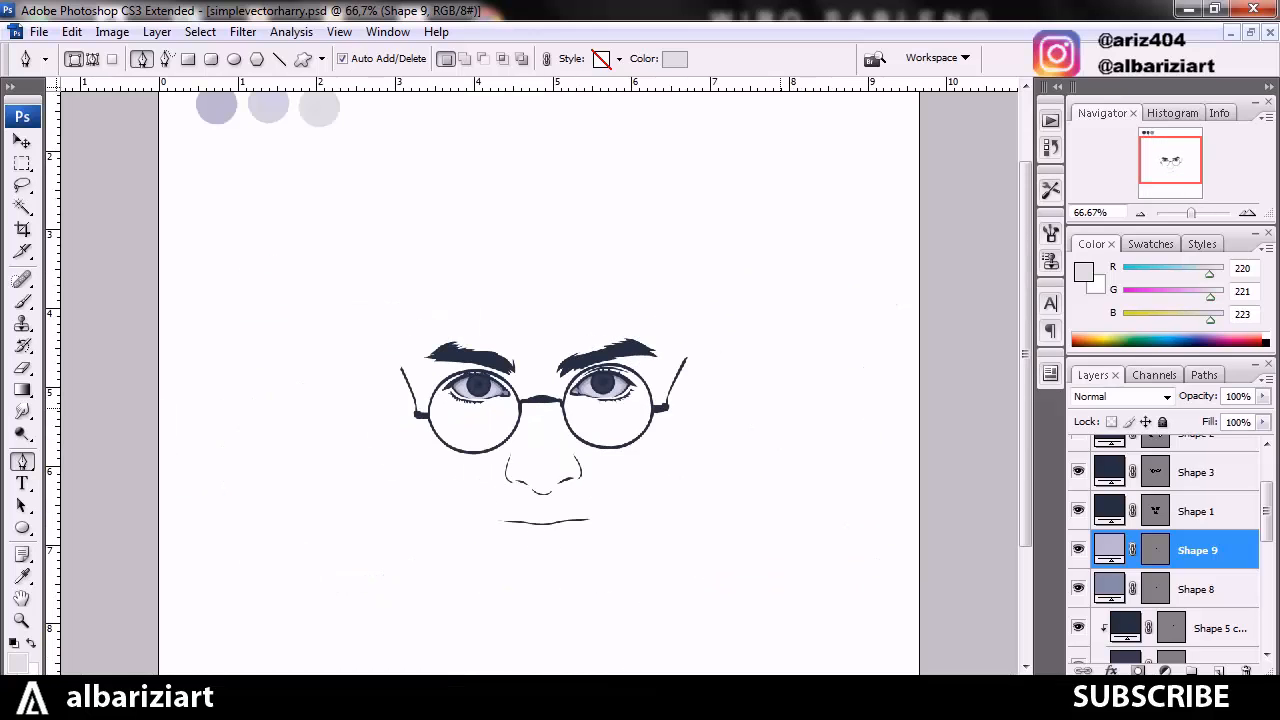
key("ctrl+plus")
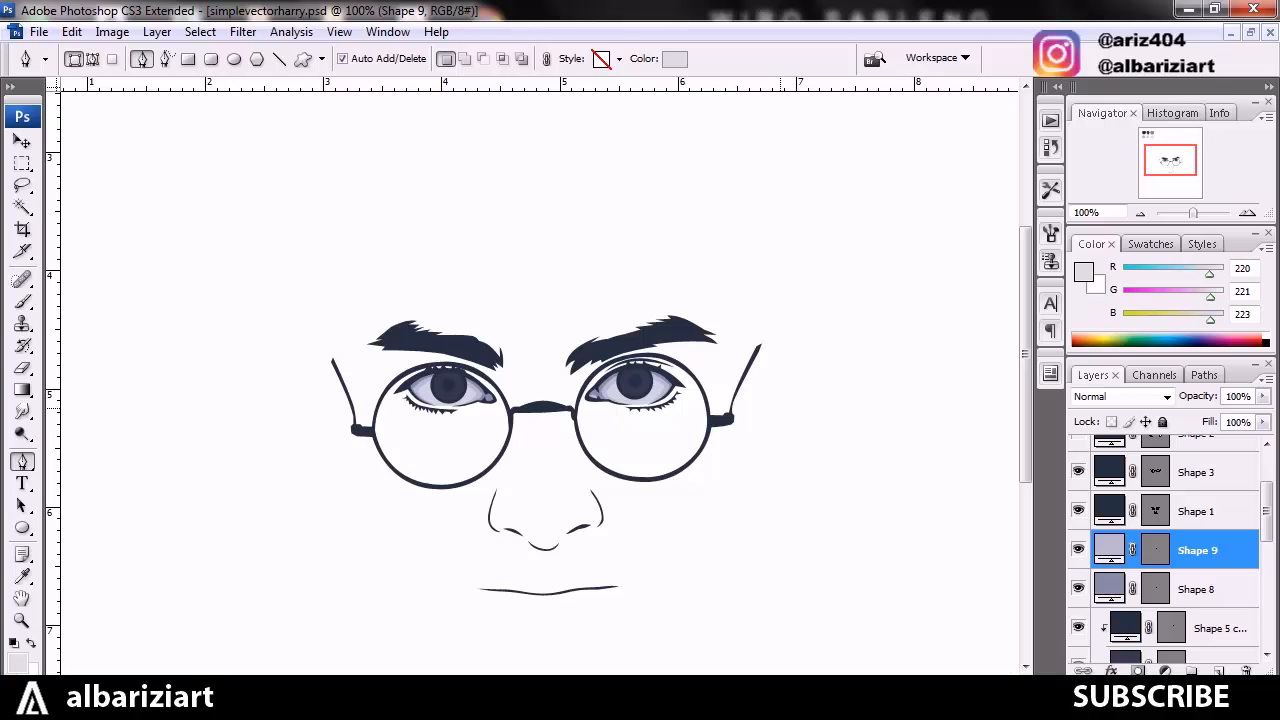
key("ctrl+plus")
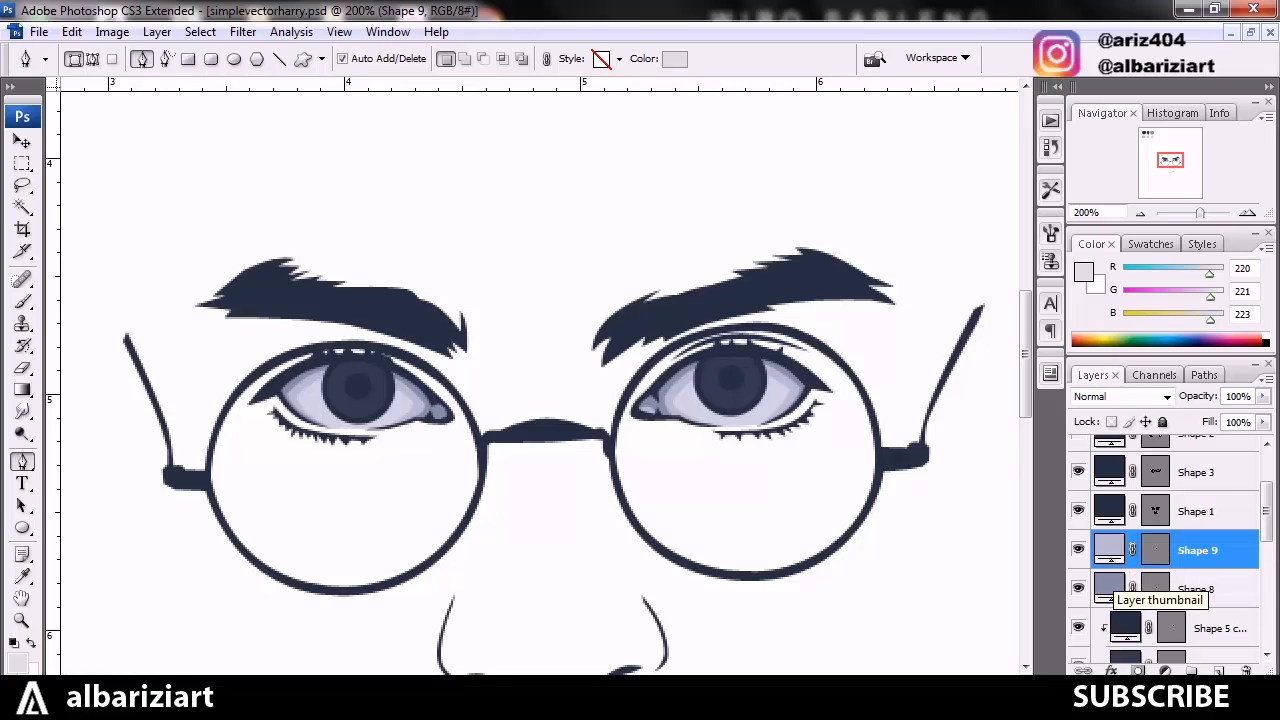
double_click(1109, 586)
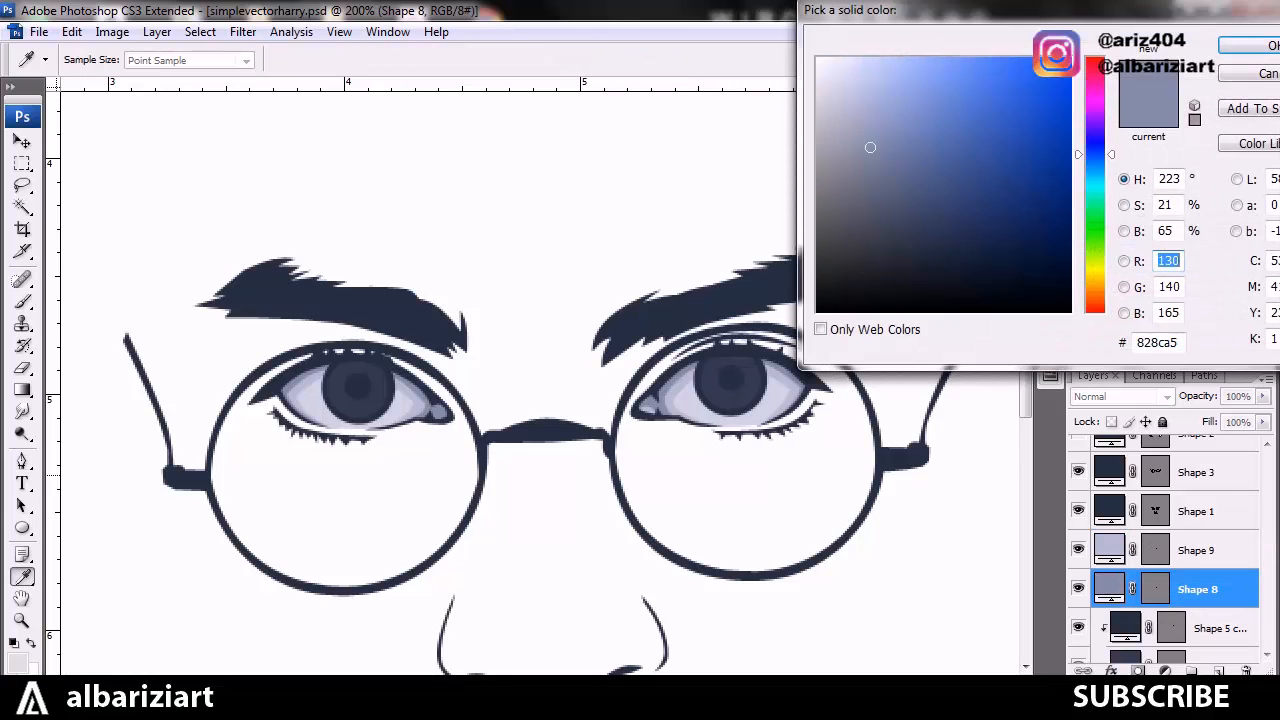
left_click(728, 304)
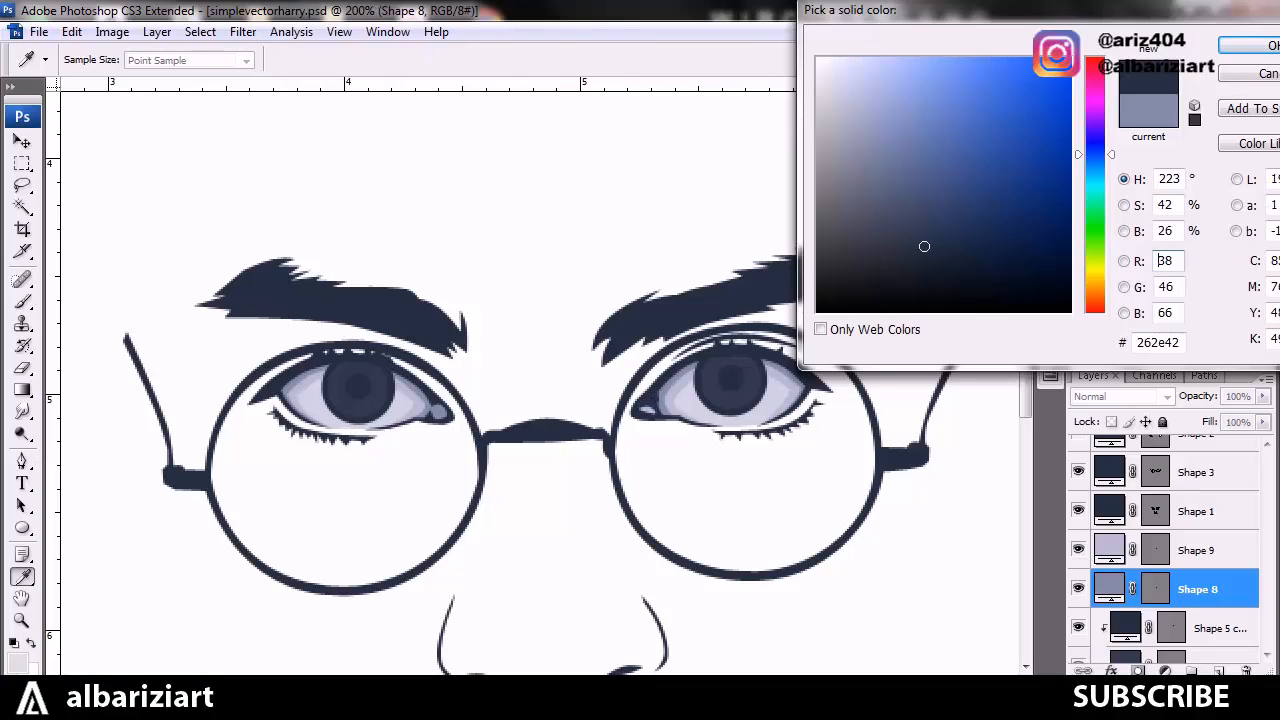
left_click(929, 269)
left_click(879, 223)
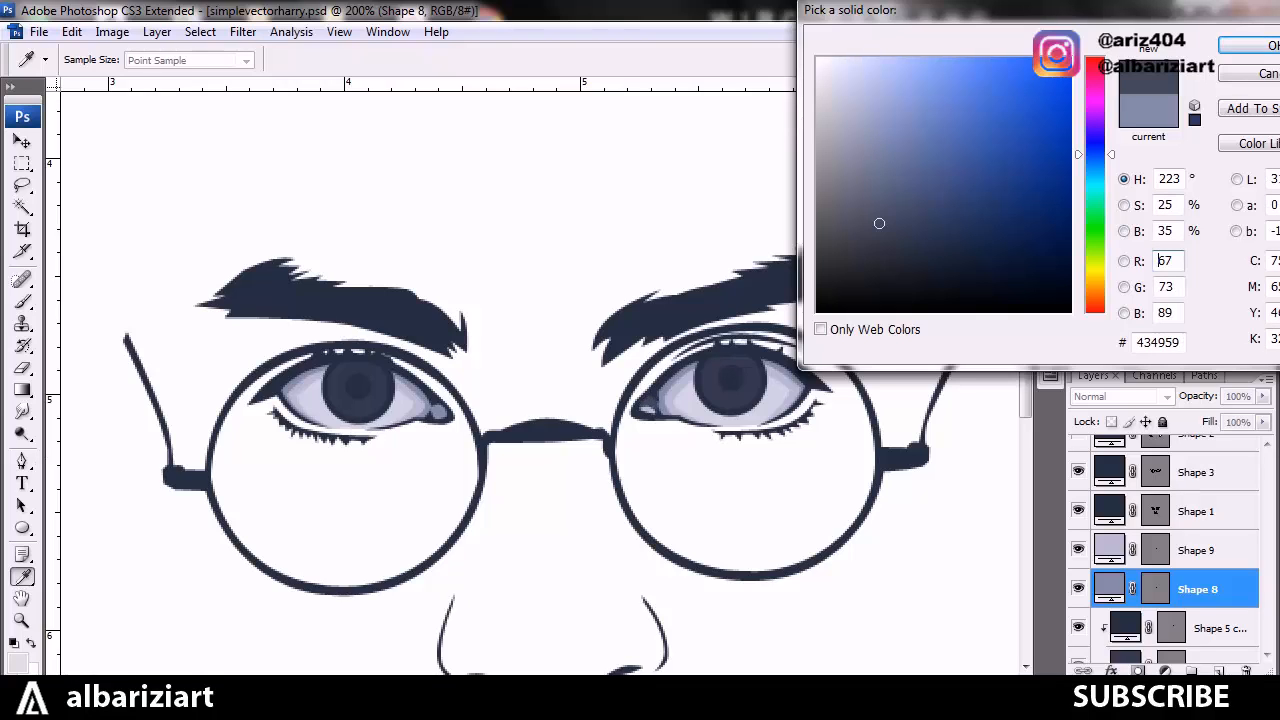
left_click(871, 188)
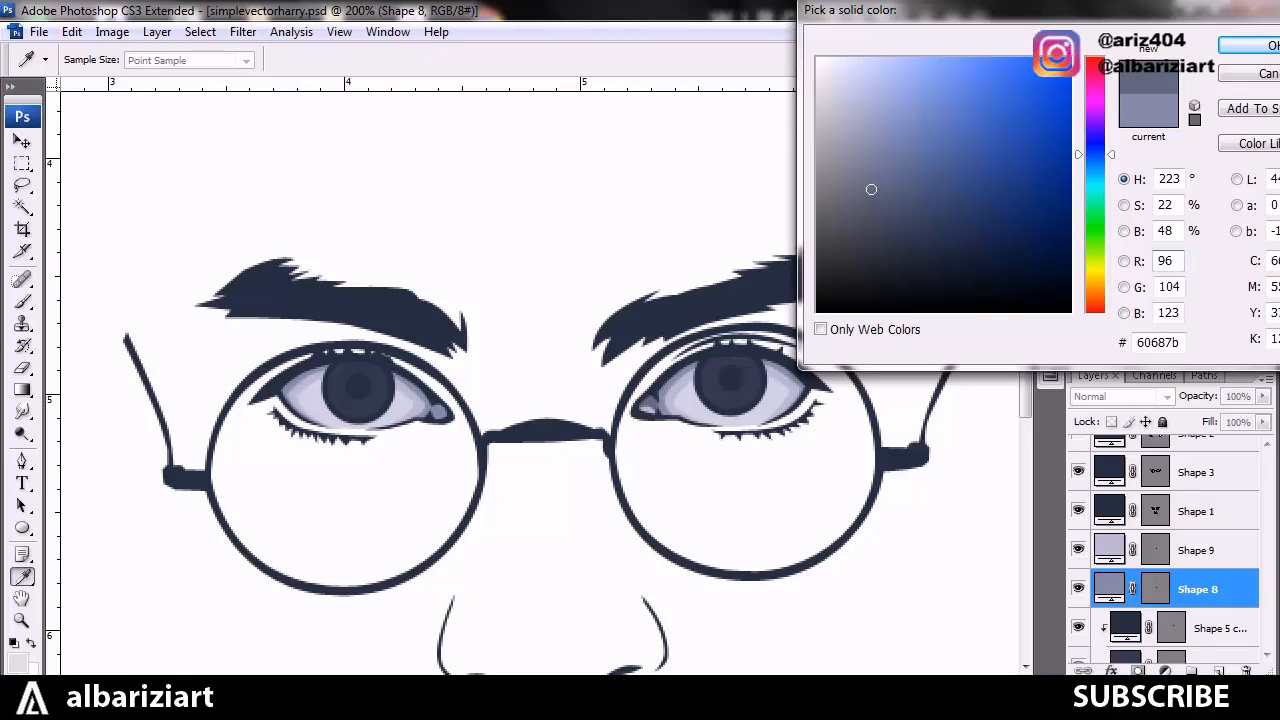
left_click(870, 183)
key("Return")
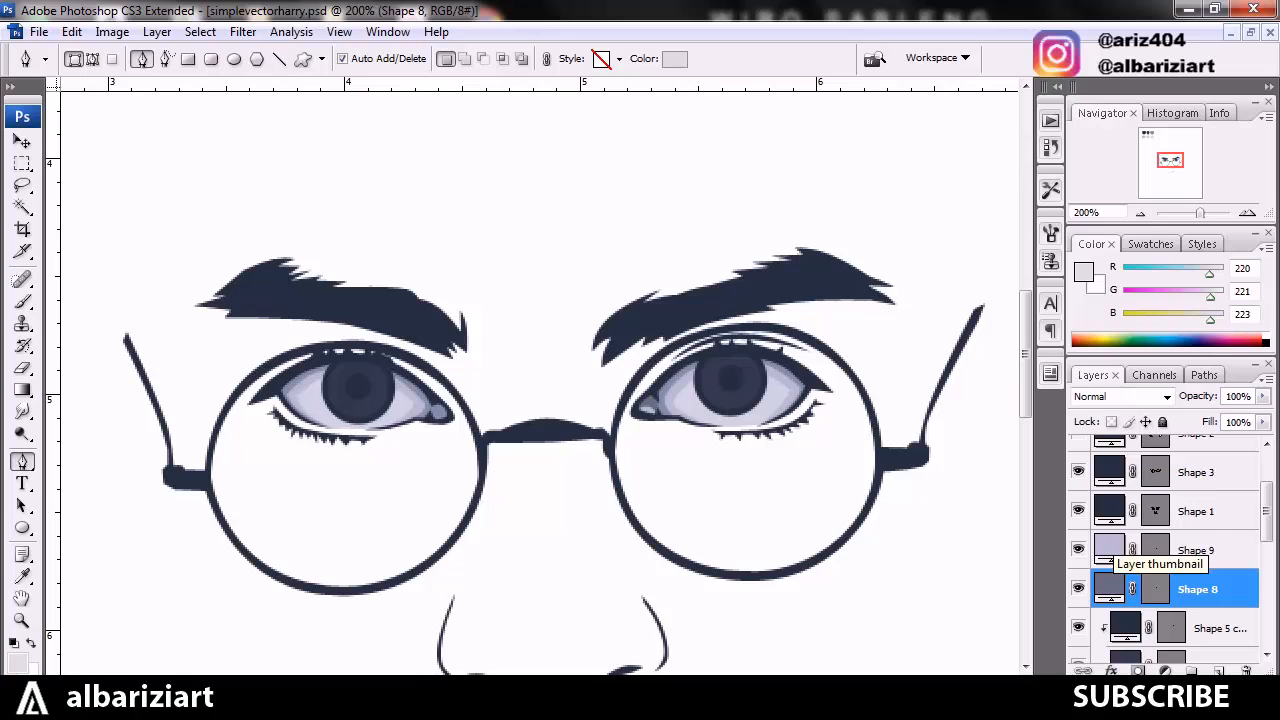
Try other fills for the right eye's inner-corner highlight, Shape 9, and settle on lavender b6b9cc sampled from the eye
double_click(1108, 548)
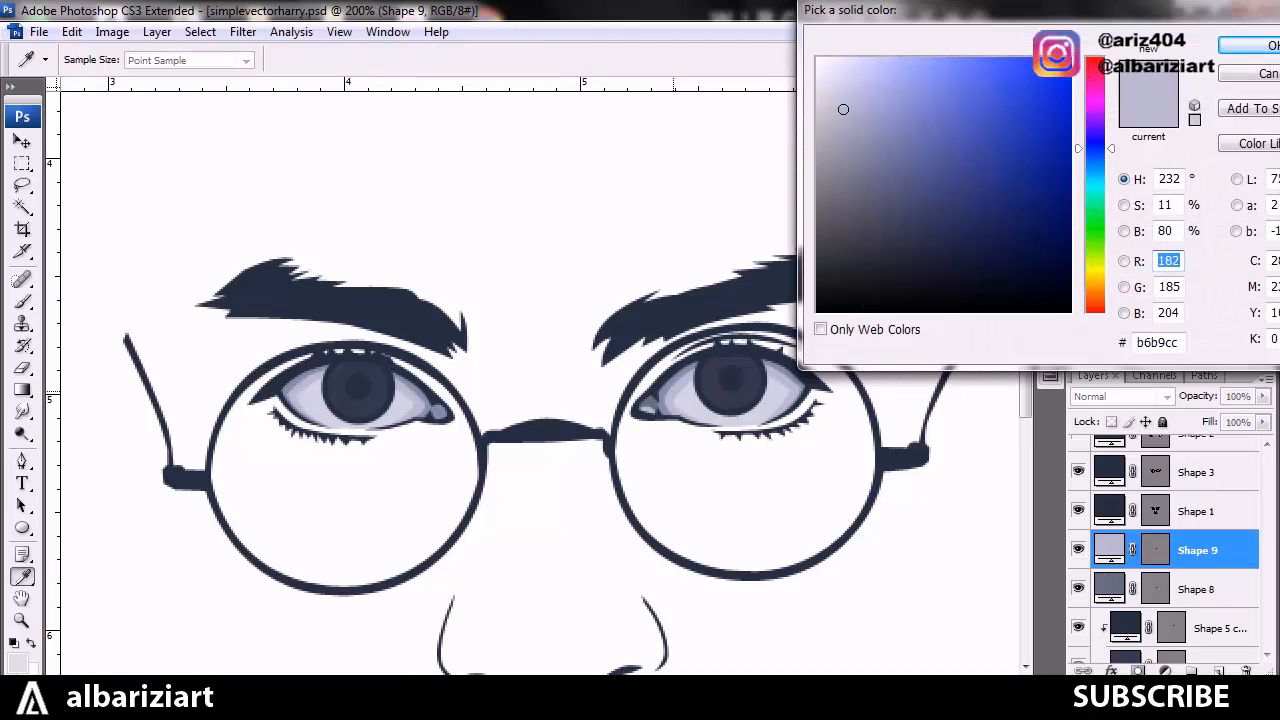
left_click(833, 93)
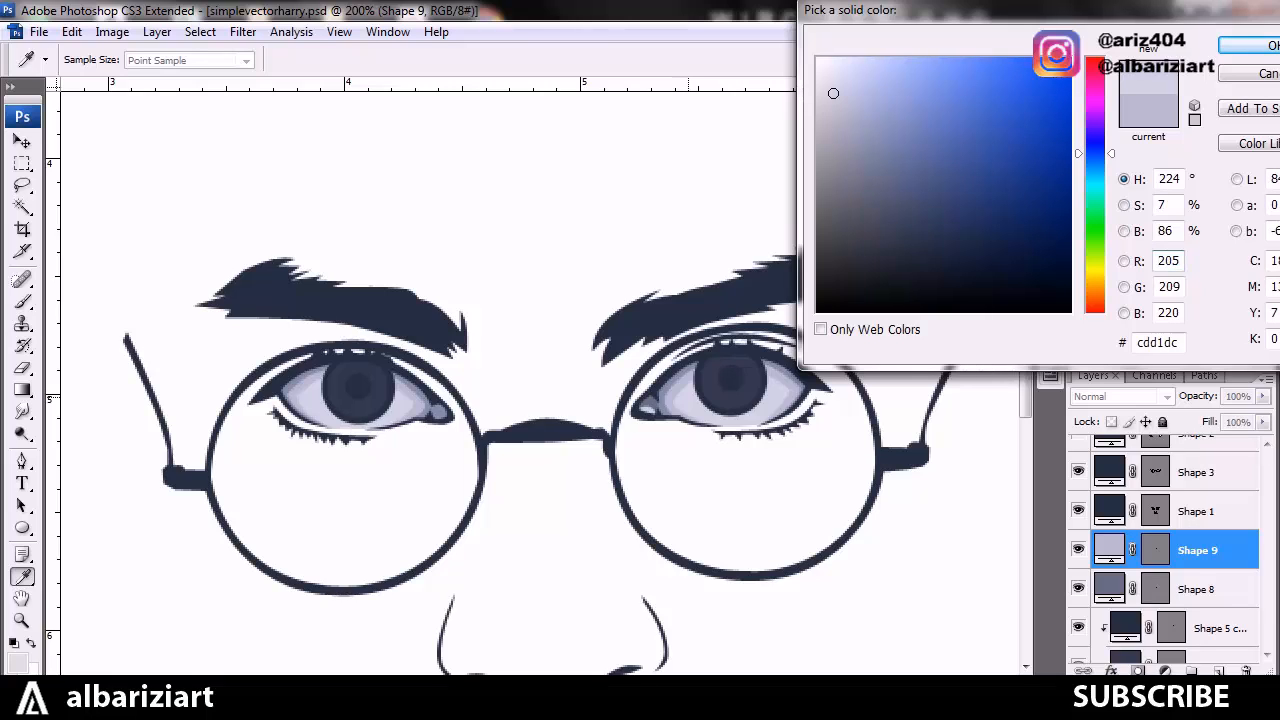
left_click(843, 109)
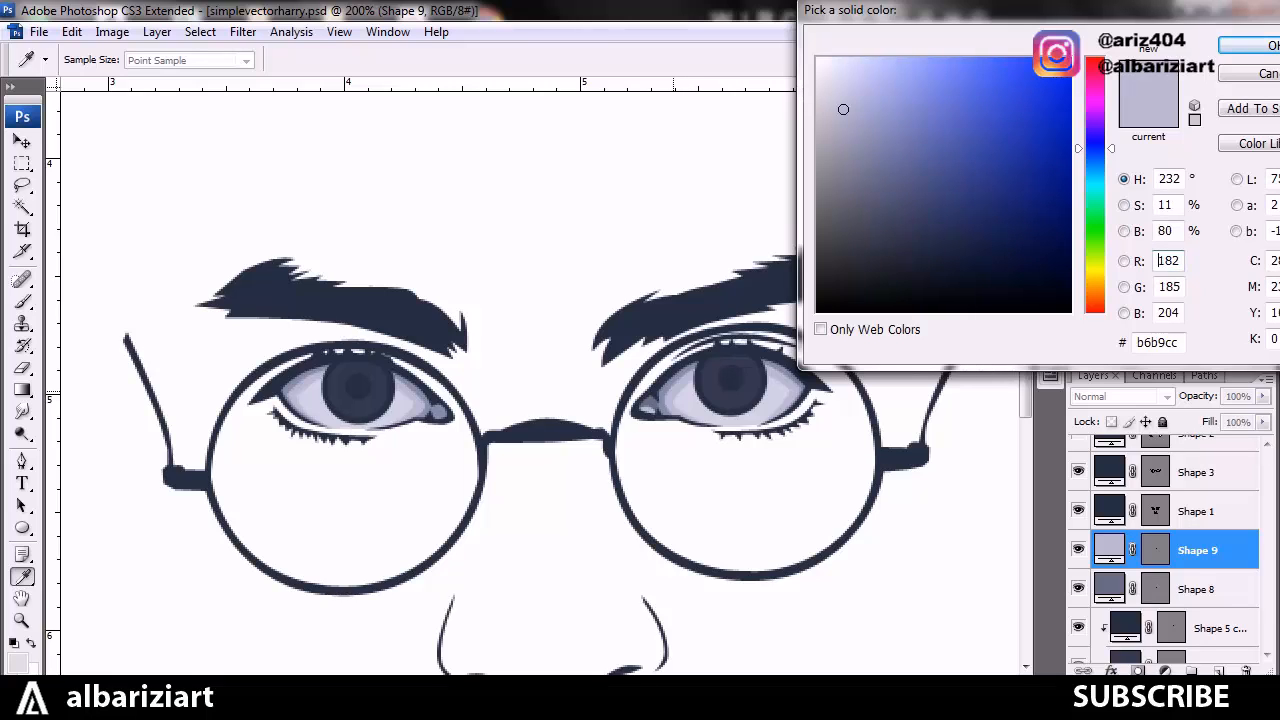
left_click(667, 388)
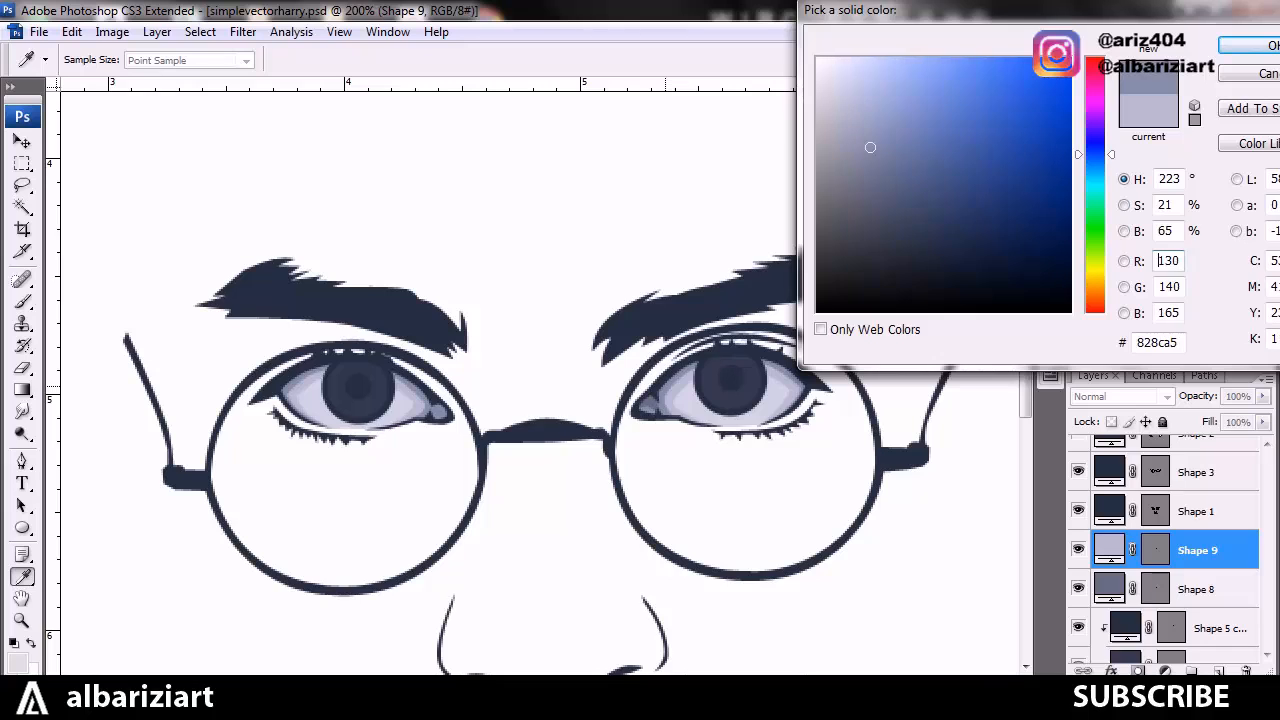
left_click(673, 388)
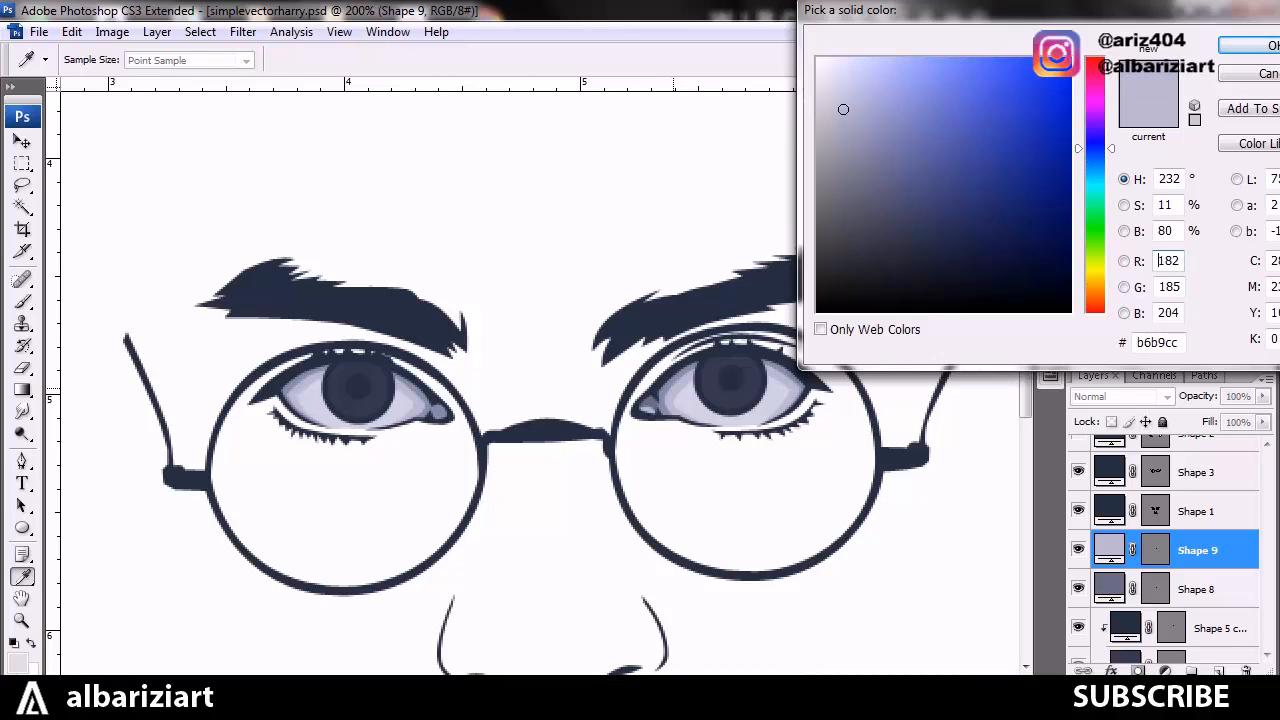
key("Return")
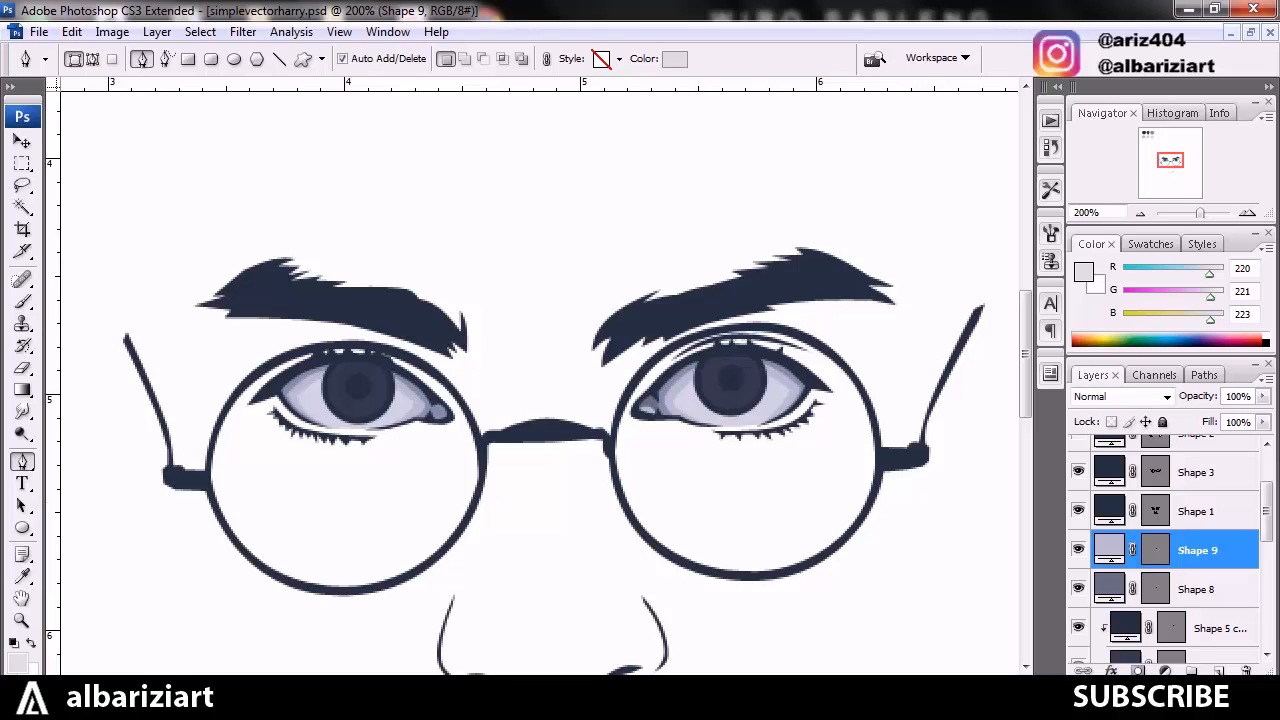
Add a matching inner-corner area for the left eye to the grey-blue corner shape, Shape 8
key("alt+bracketleft")
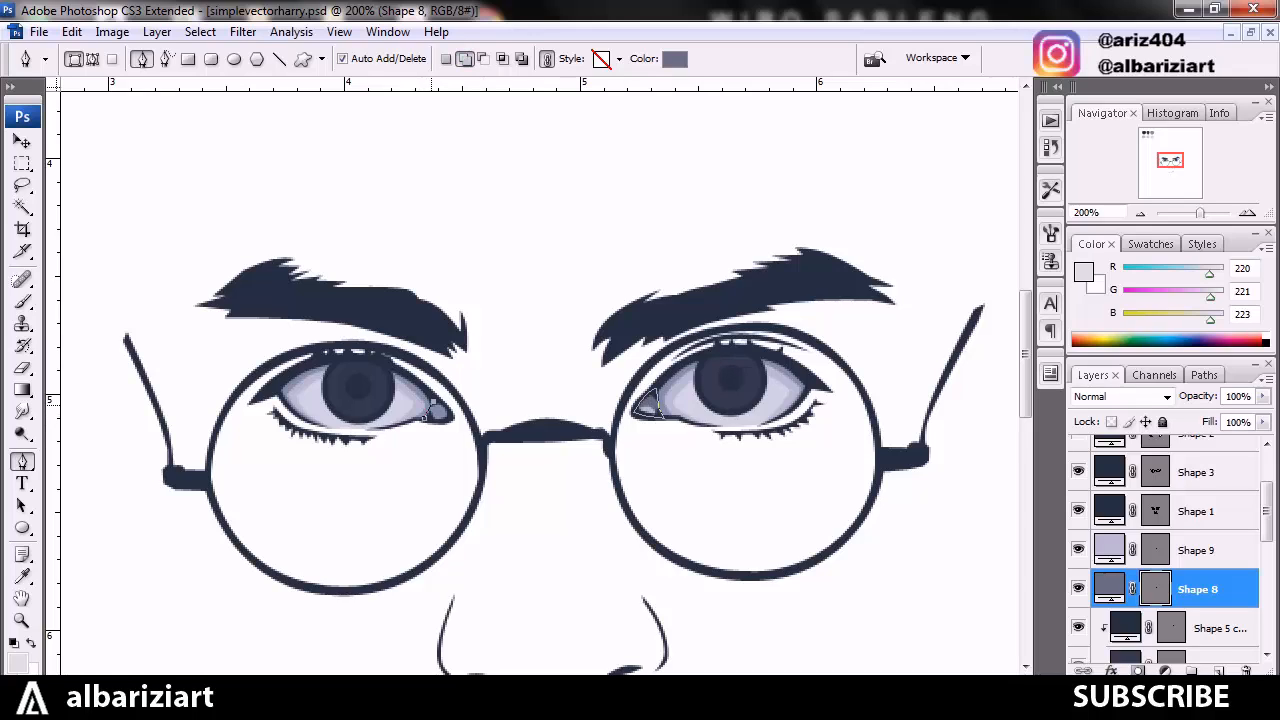
key("ctrl+plus")
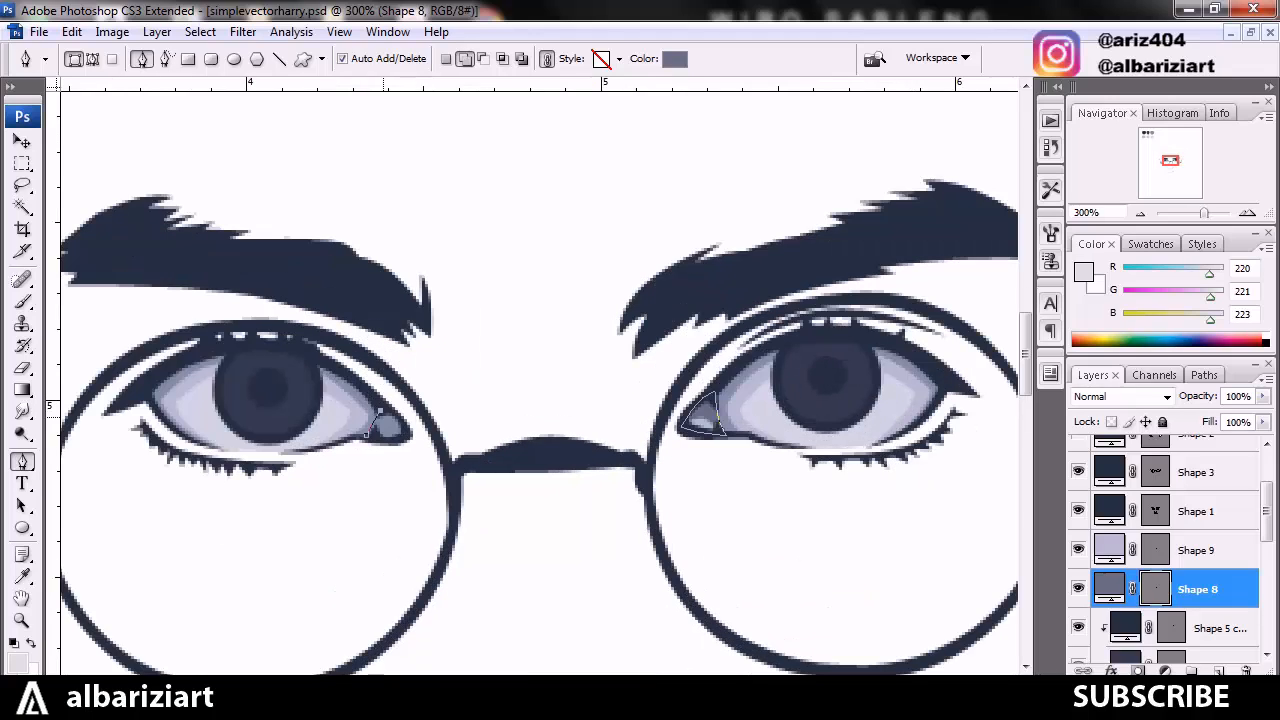
left_click(373, 421)
left_click_drag(373, 421, 377, 420)
left_click(370, 433)
left_click_drag(393, 421, 397, 414)
left_click_drag(366, 435, 343, 423)
Add a small lavender highlight in the left eye's inner corner to the highlight shape, Shape 9
key("alt+bracketright")
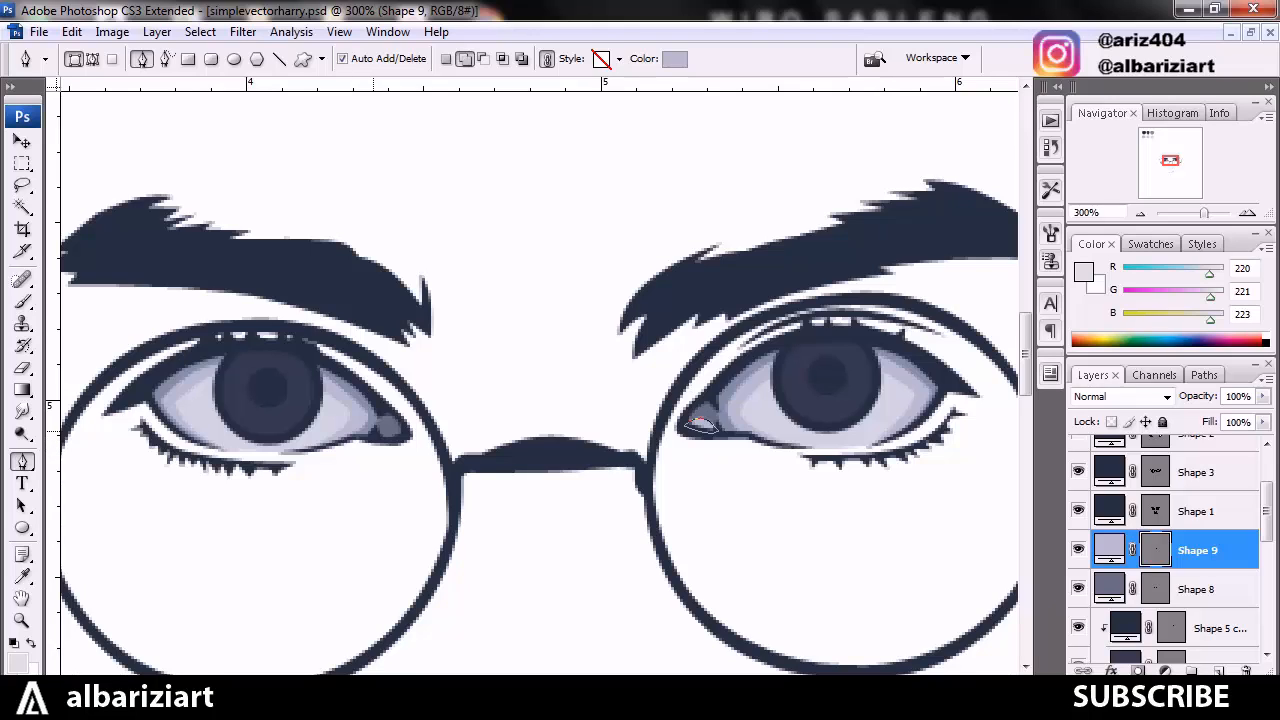
left_click(400, 440)
left_click(390, 437)
left_click_drag(390, 437, 418, 429)
left_click(372, 432)
left_click(1198, 589)
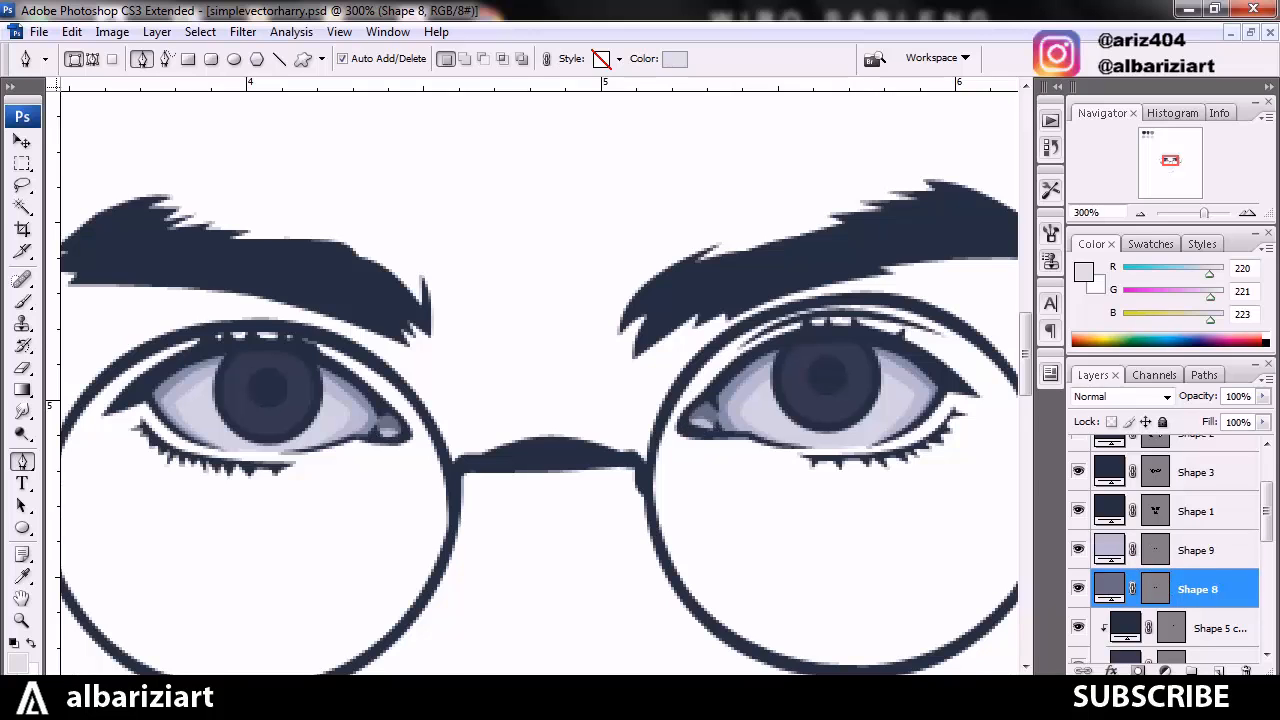
Review the whole face at reduced magnification and look through the stack of eye and iris layers
key("ctrl+minus")
key("ctrl+minus")
key("ctrl+minus")
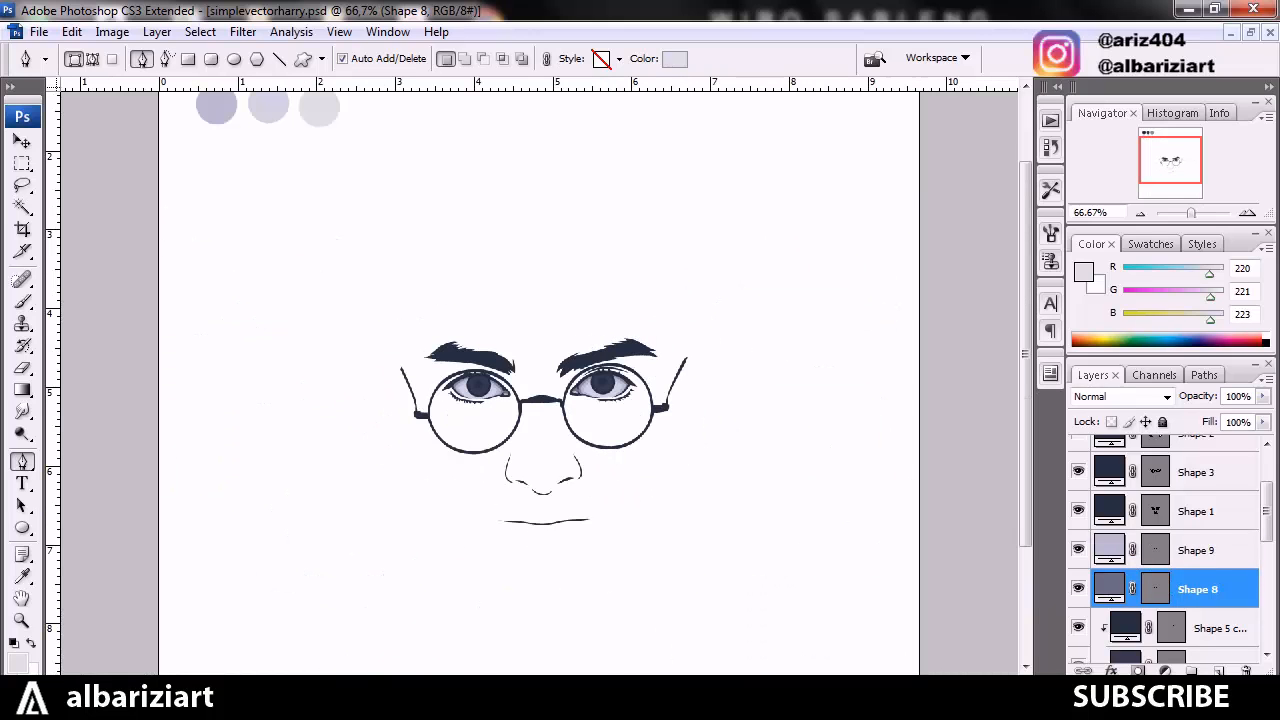
key("ctrl+minus")
key("ctrl+plus")
key("ctrl+plus")
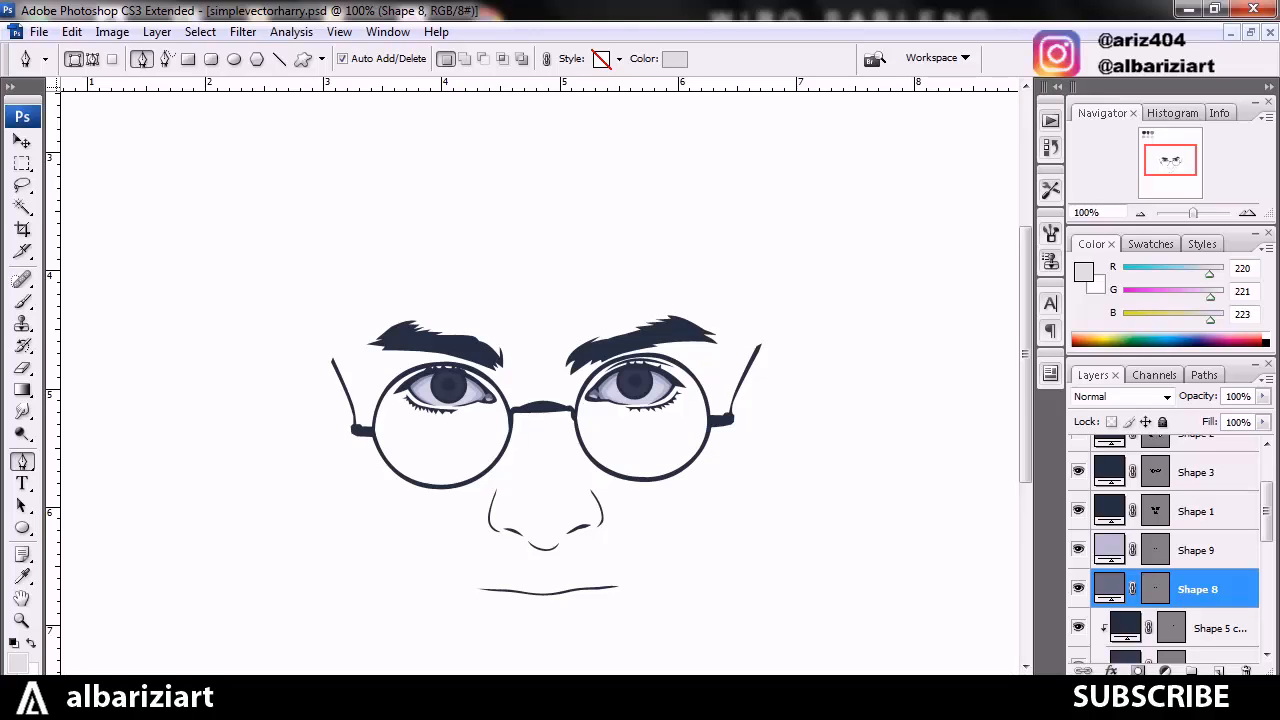
left_click_drag(1267, 511, 1267, 552)
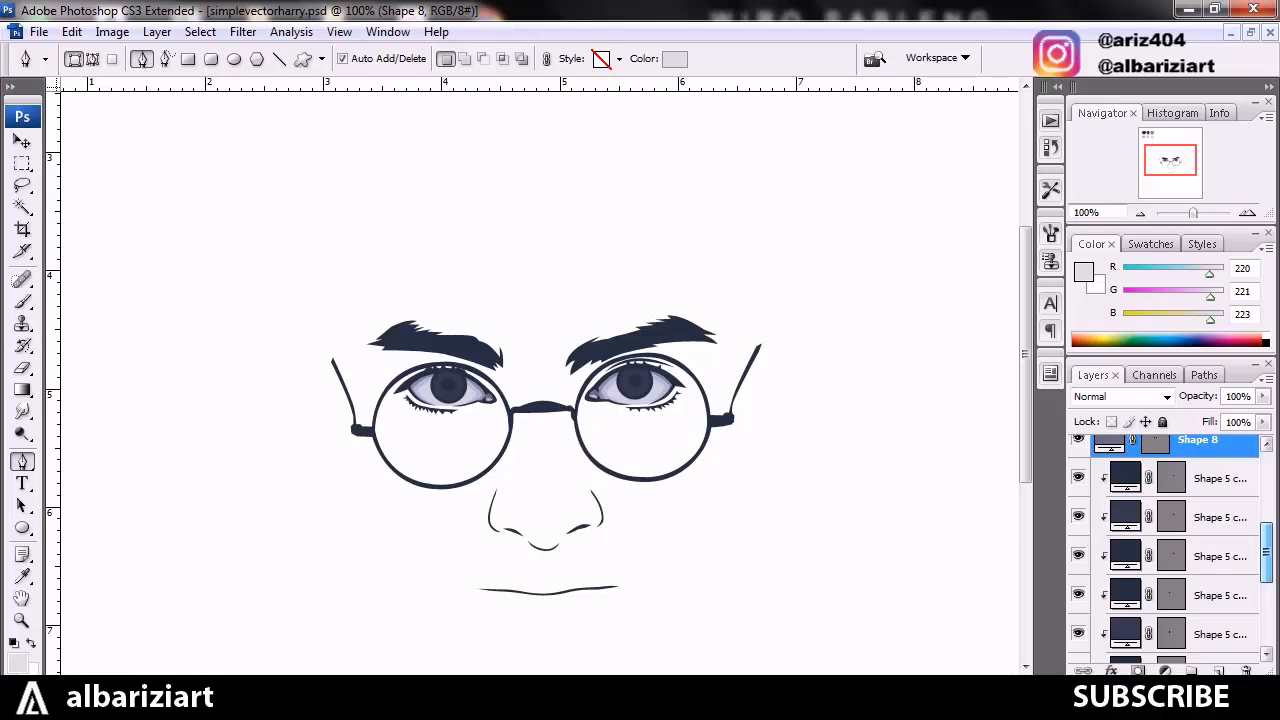
scroll(1165, 545, "down", 3)
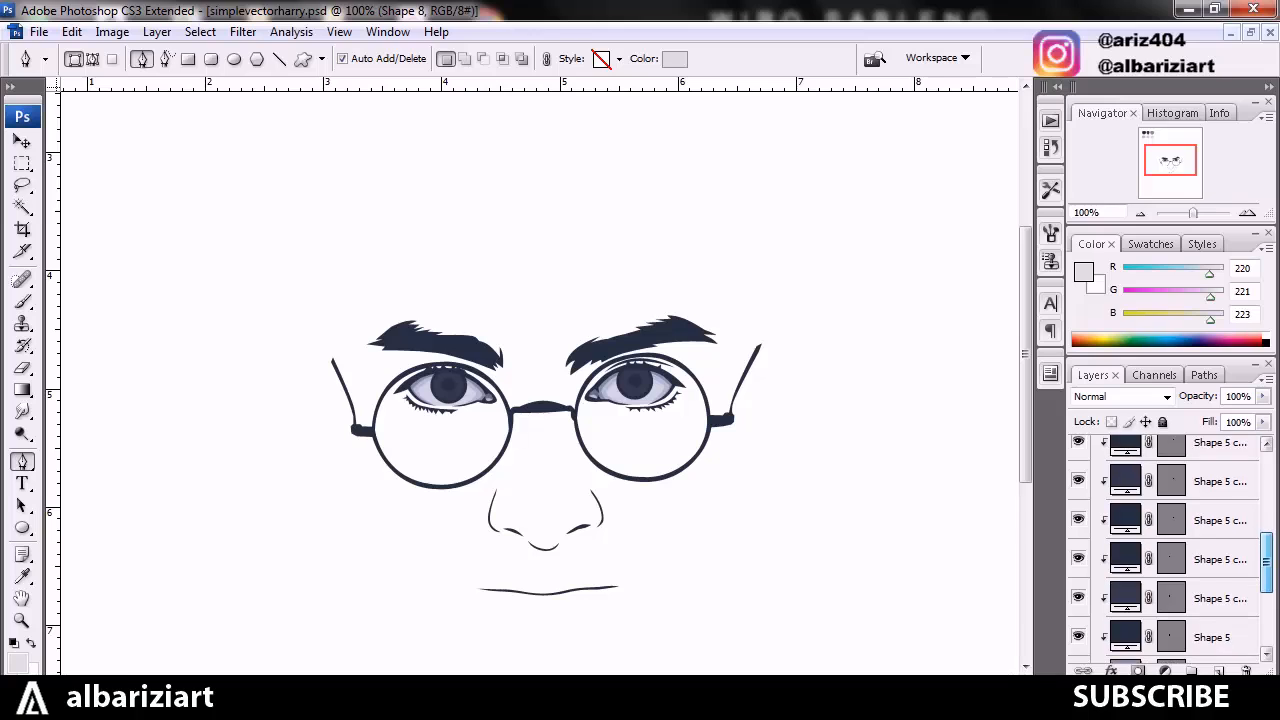
scroll(1165, 545, "down", 4)
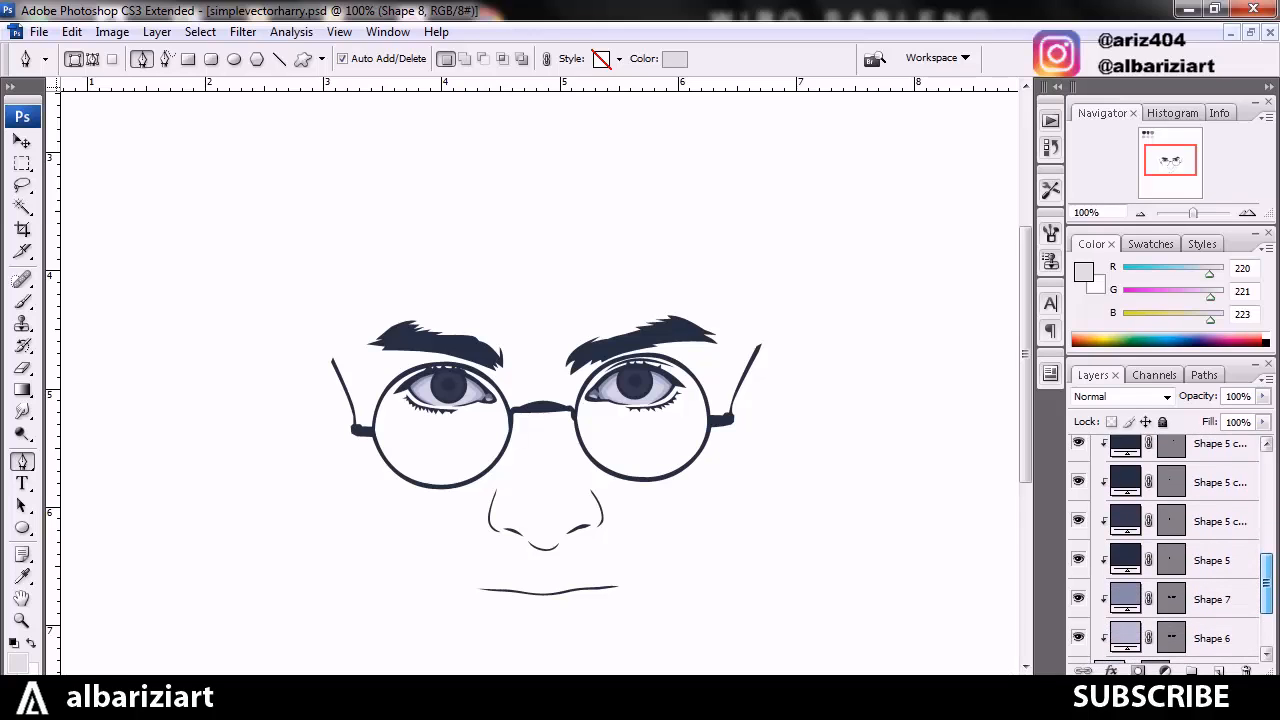
scroll(1165, 549, "up", 4)
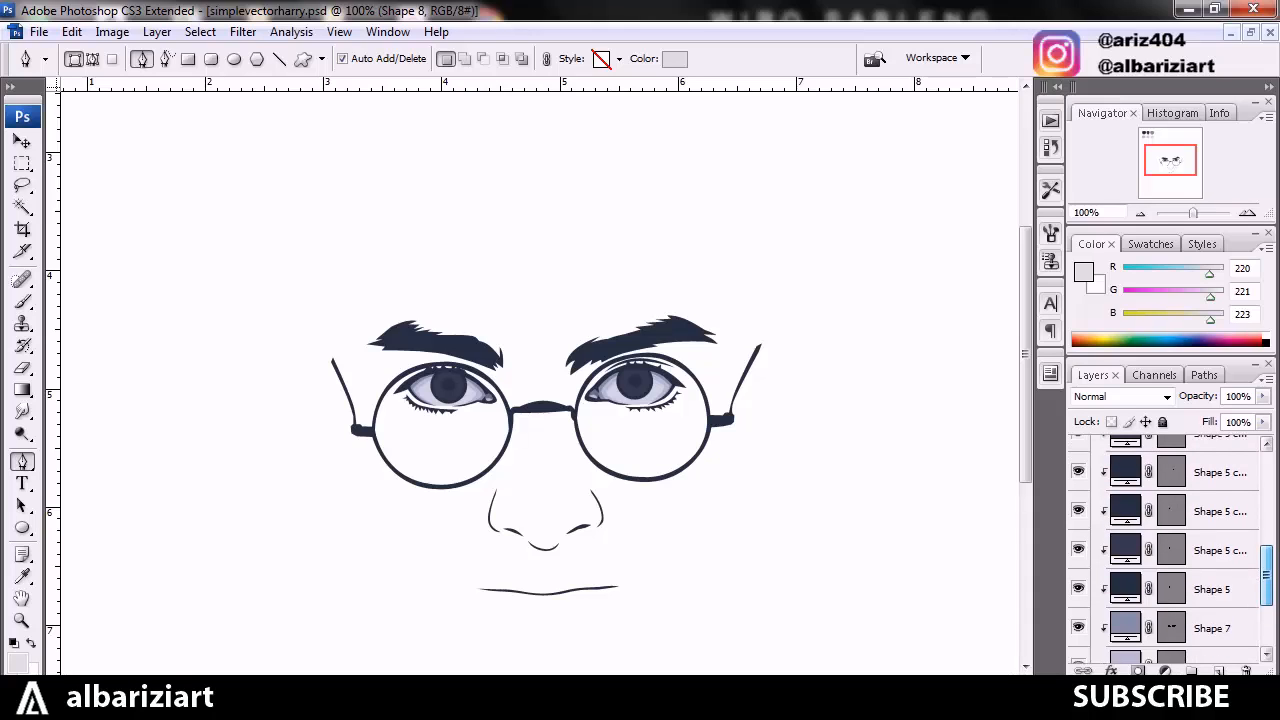
scroll(1165, 549, "up", 1)
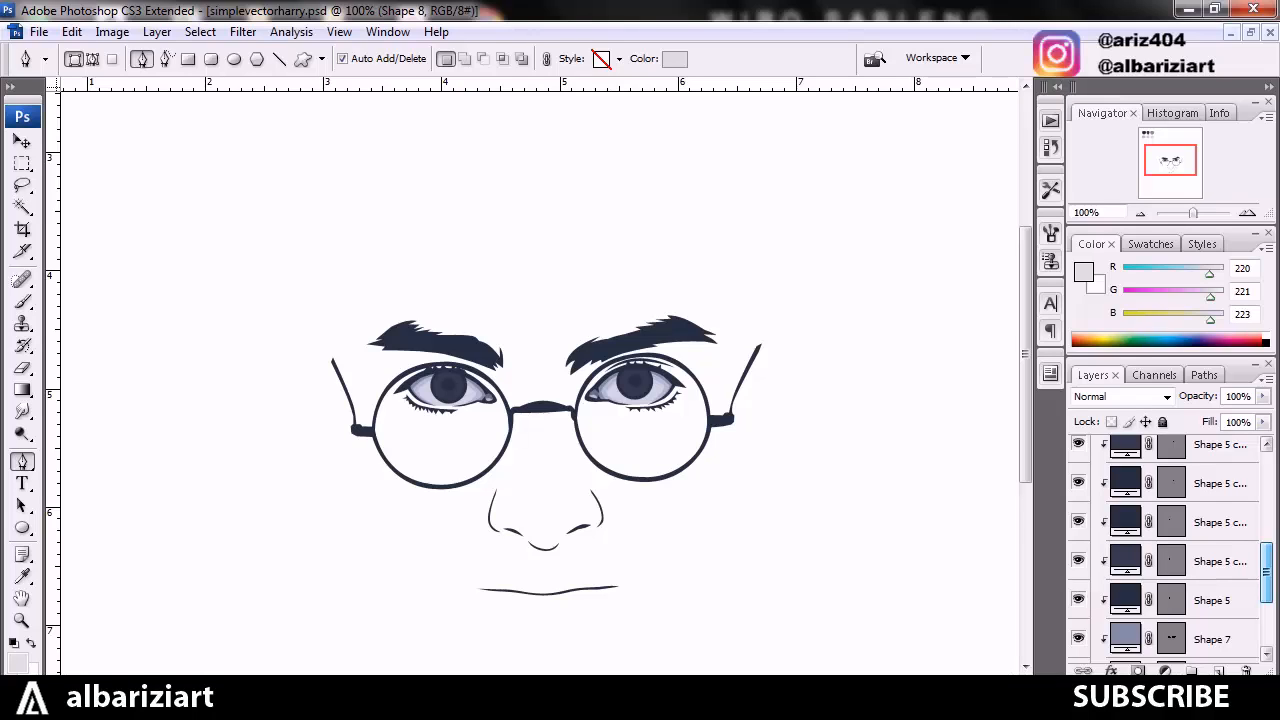
scroll(1165, 549, "up", 1)
left_click_drag(1267, 569, 1267, 541)
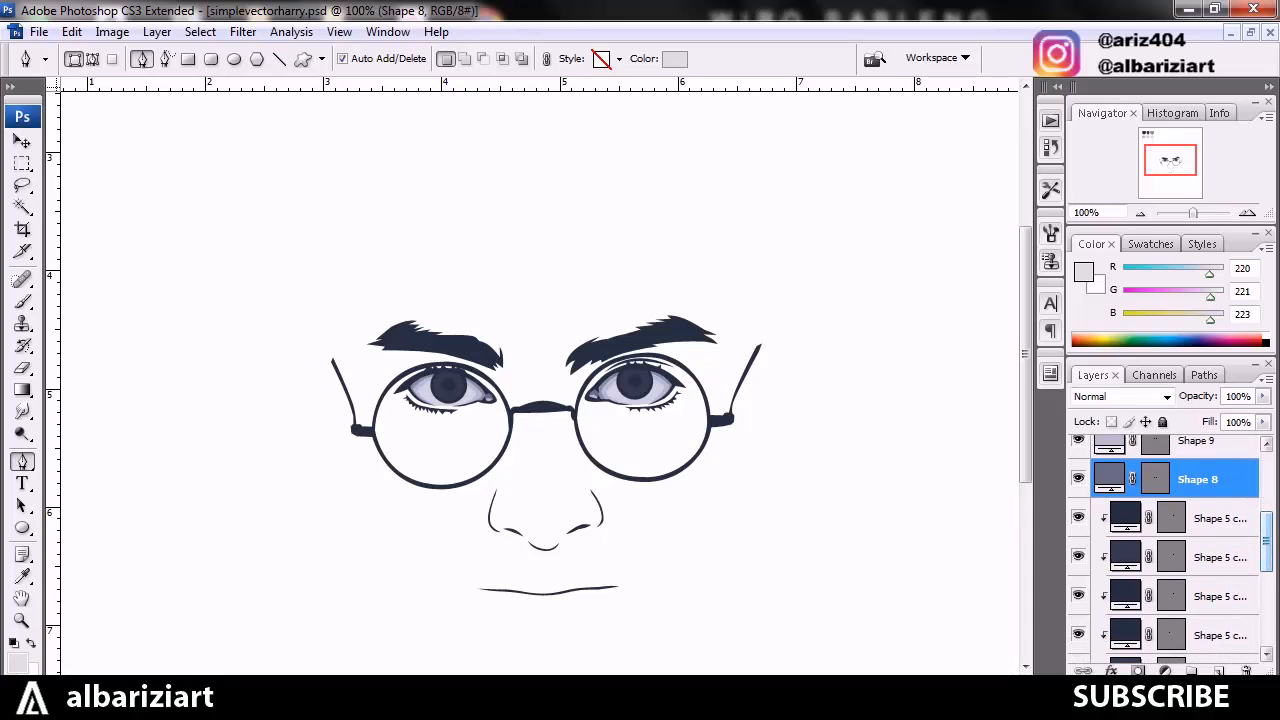
Select the eye-shading layer, Shape 7, with its path outline hidden
left_click(1218, 518)
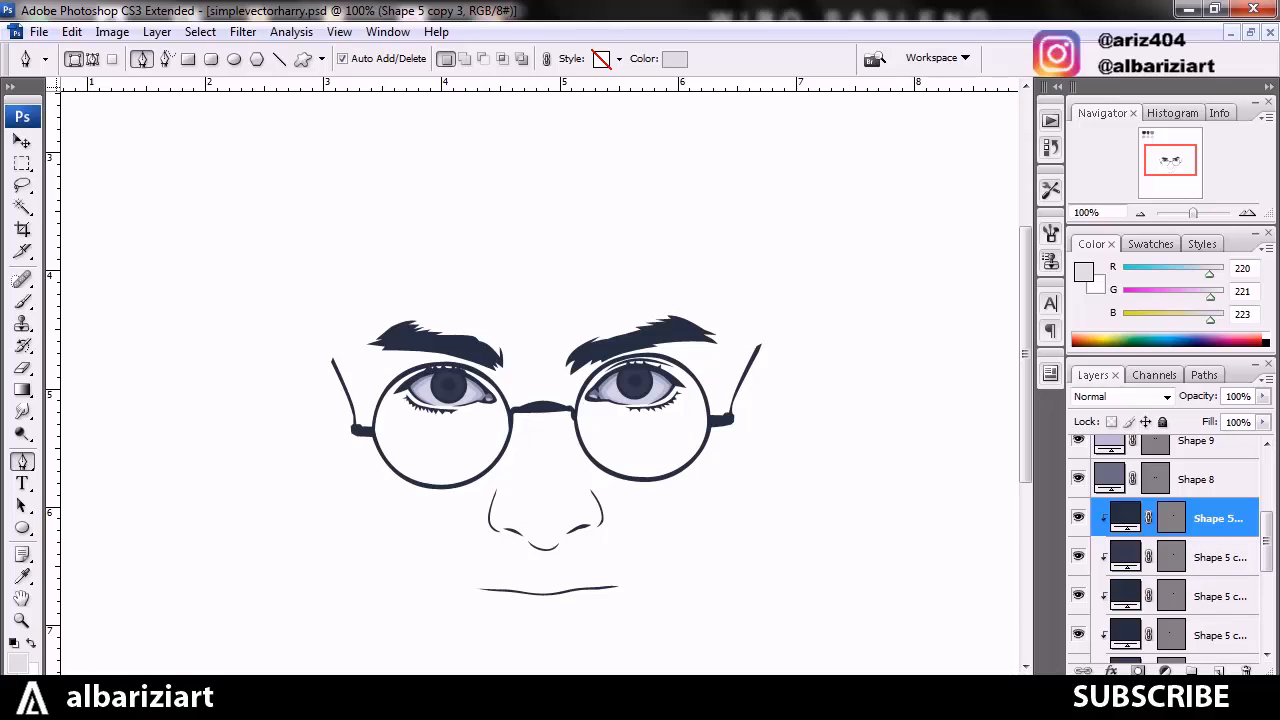
left_click(1171, 517)
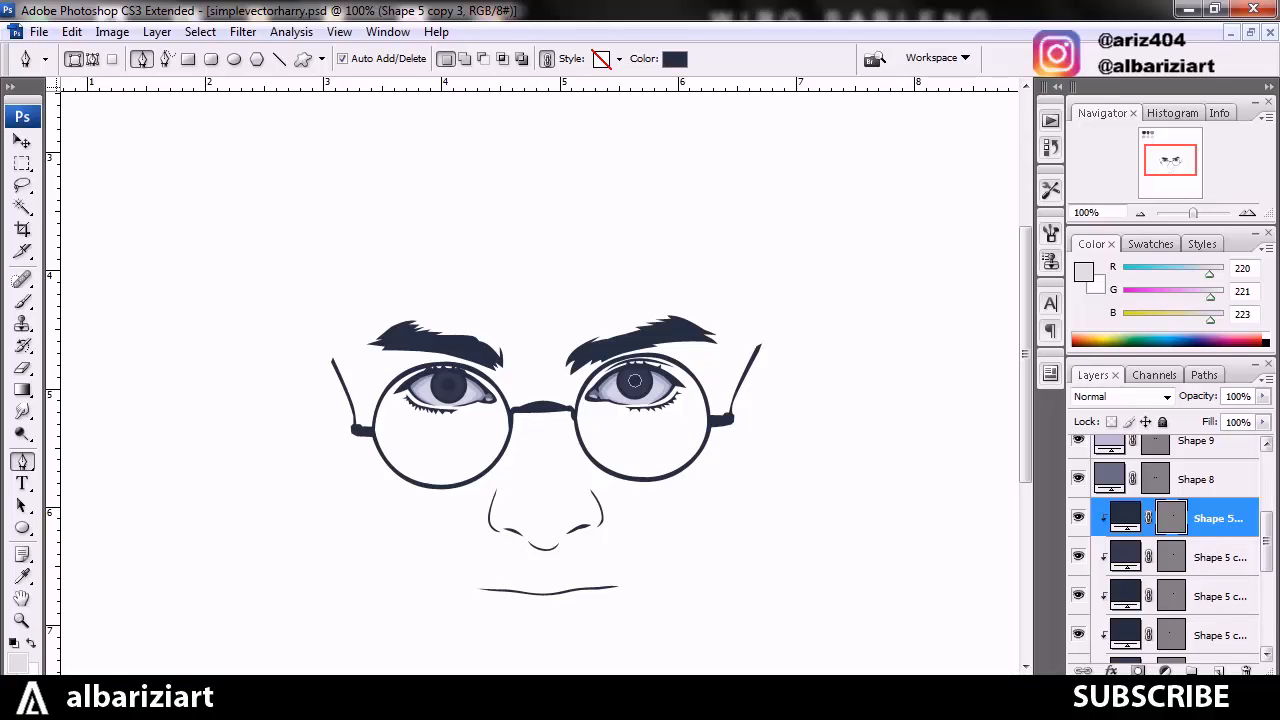
left_click(1267, 602)
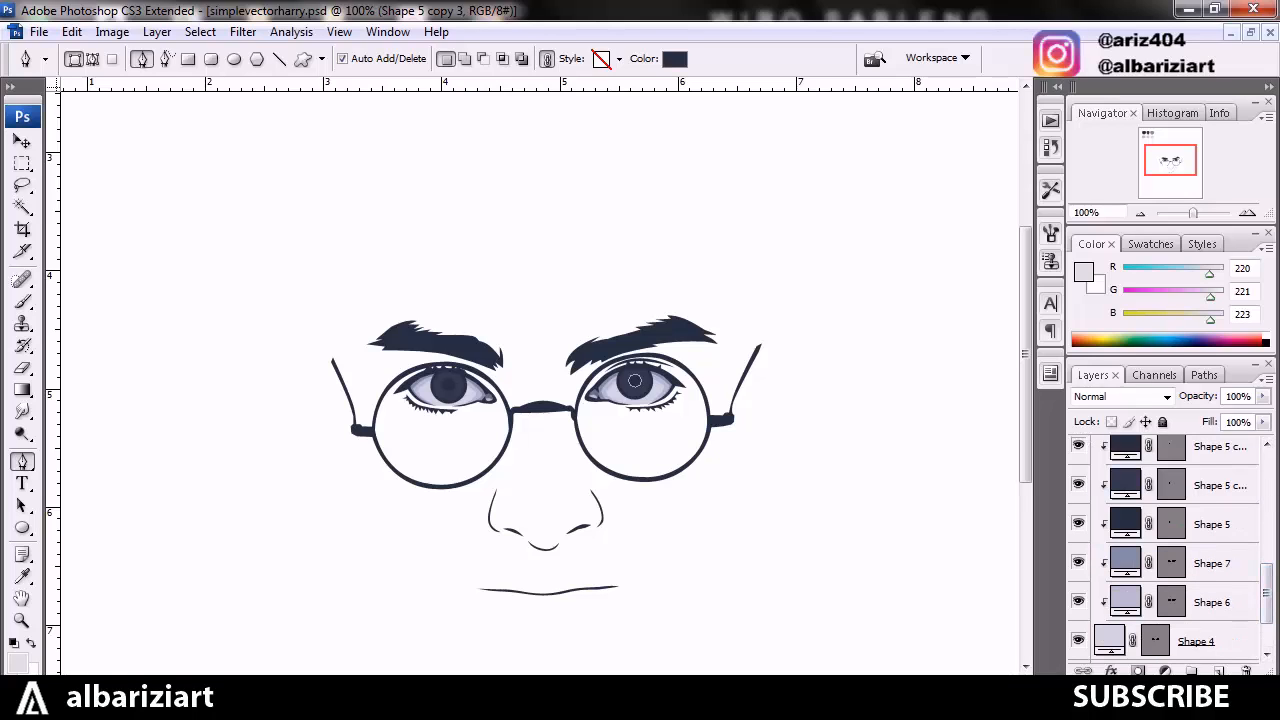
left_click(1216, 563)
left_click(1171, 563)
left_click(1171, 563)
left_click(1267, 530)
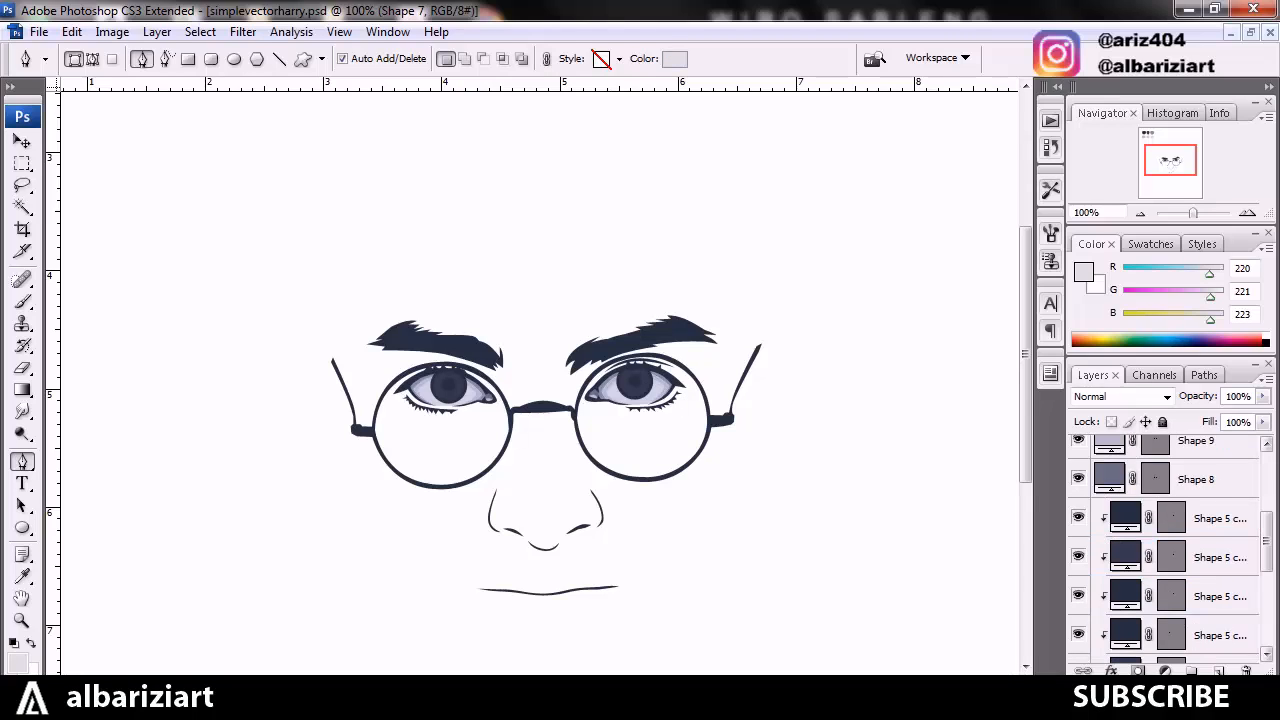
left_click(1267, 490)
Compare the vector eyes with the reference photo by repeatedly showing and hiding the Background copy layer
left_click(1078, 472)
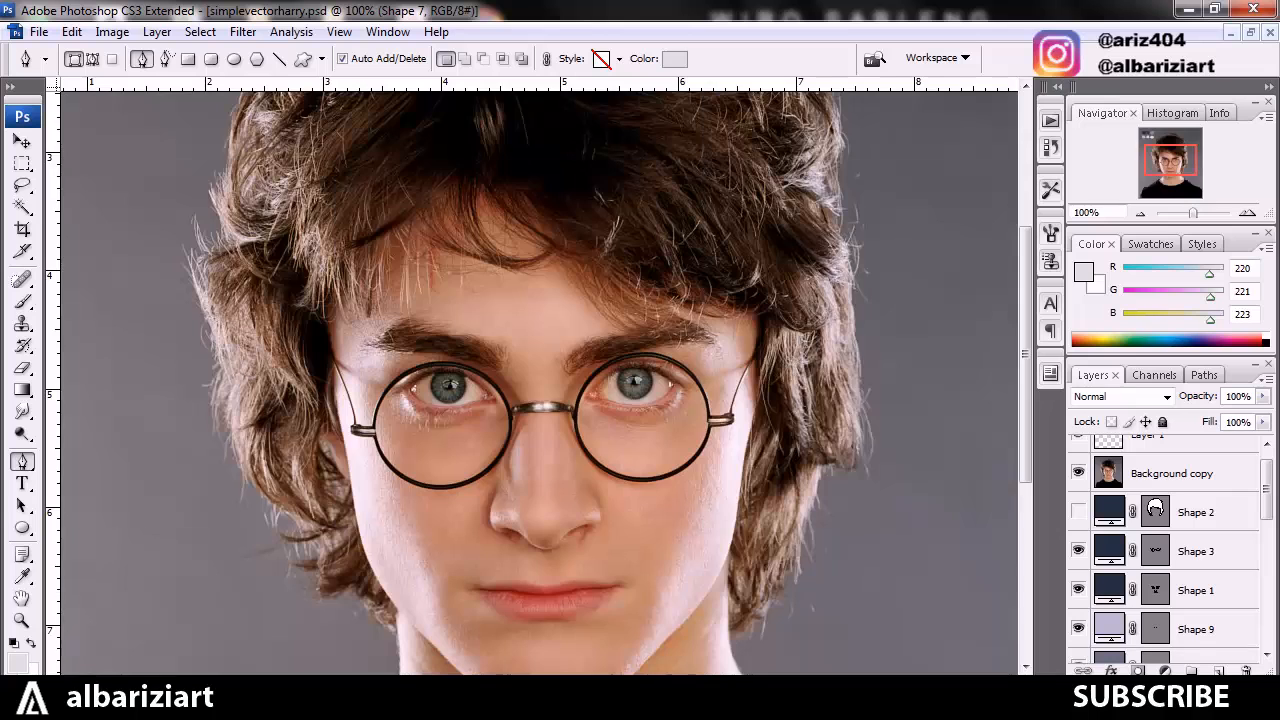
key("ctrl+plus")
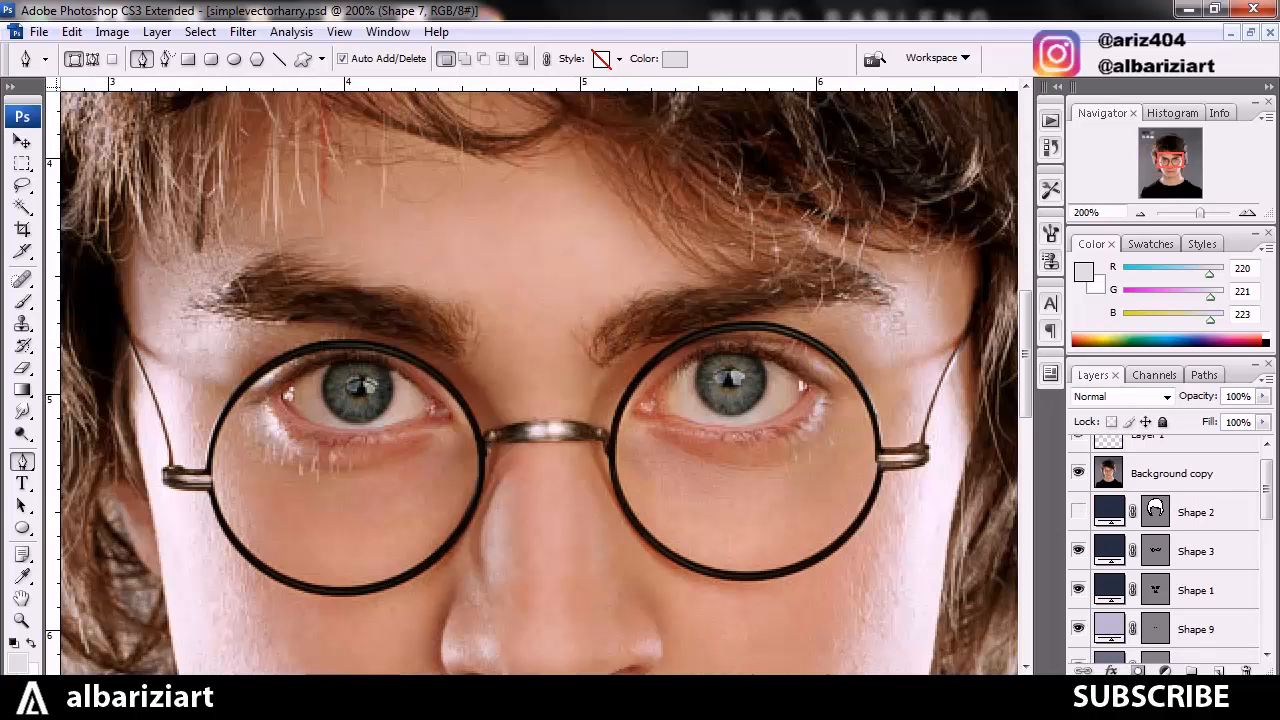
key("ctrl+plus")
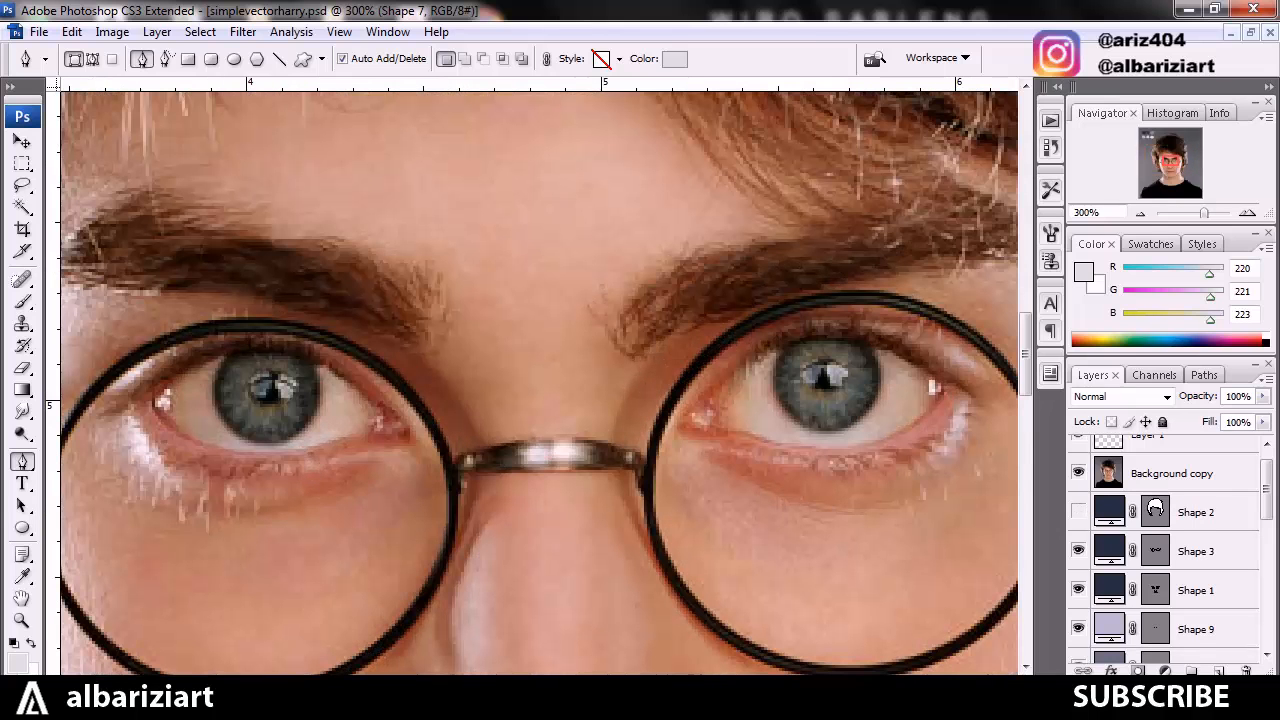
left_click(1078, 472)
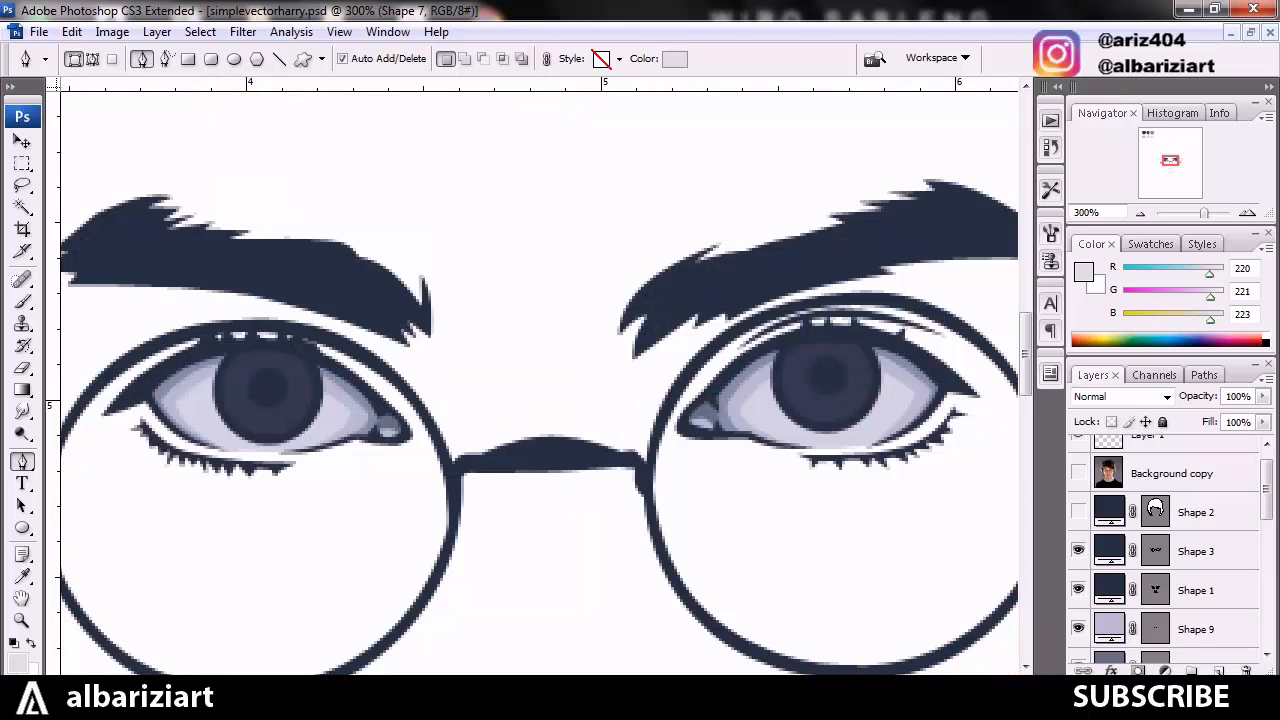
left_click(1078, 473)
left_click(1078, 473)
left_click(1078, 473)
left_click(1078, 473)
left_click(1078, 473)
left_click(1078, 473)
left_click(1078, 473)
left_click(1078, 473)
Draw a light grey highlight shape above Shape 7, along the lower-left edge of the right eye's iris
left_click(769, 391)
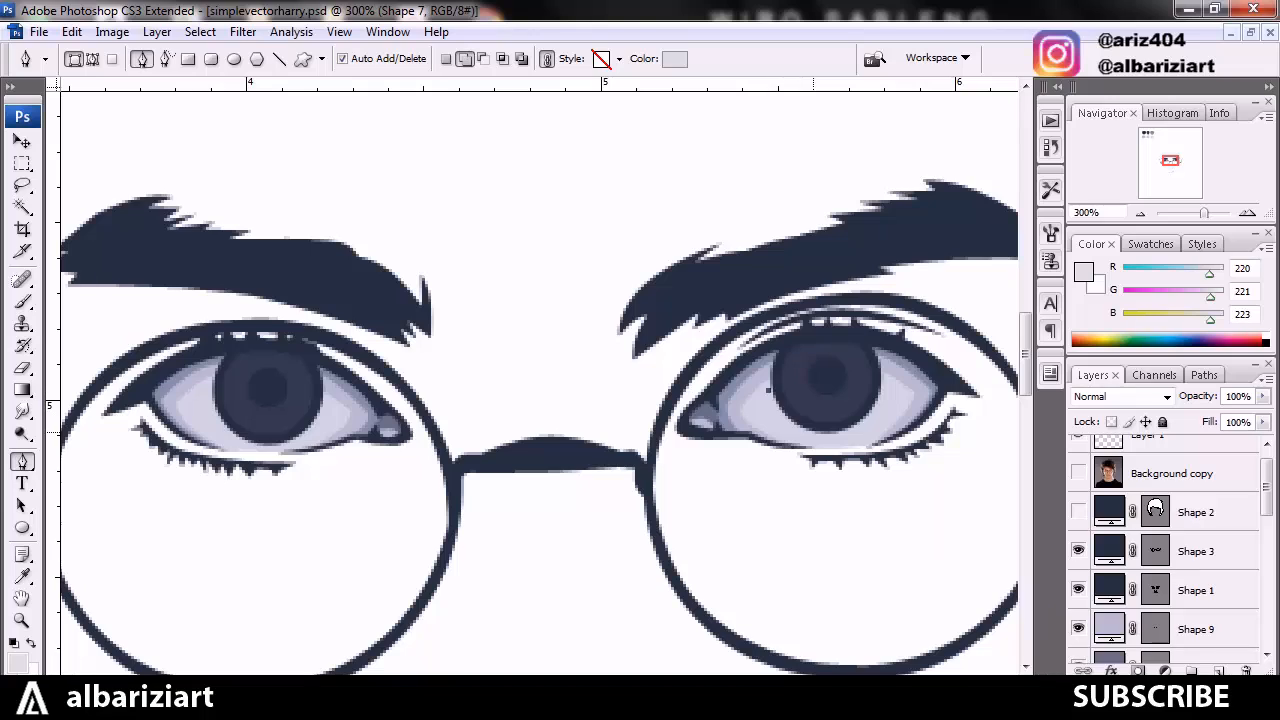
left_click(818, 437)
left_click(757, 407)
left_click_drag(786, 421, 824, 432)
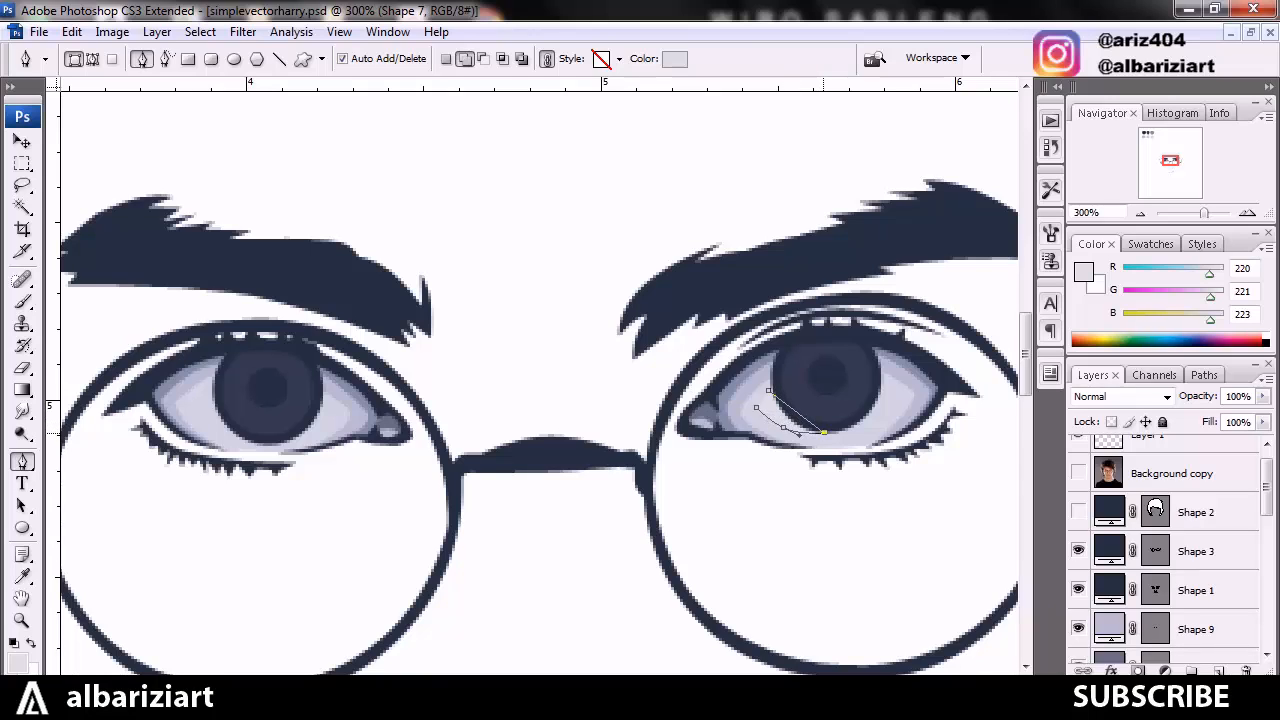
key("Return")
left_click(1078, 473)
left_click(1078, 473)
Add a second highlight area beside the lower-right edge of the right eye's iris to the same shape layer
left_click(465, 58)
left_click(894, 398)
left_click_drag(867, 414, 869, 420)
left_click(877, 382)
Add highlight areas along the lower-right and lower-left edges of the left eye's iris to the same shape, leaving its path deselected
left_click_drag(641, 682, 586, 682)
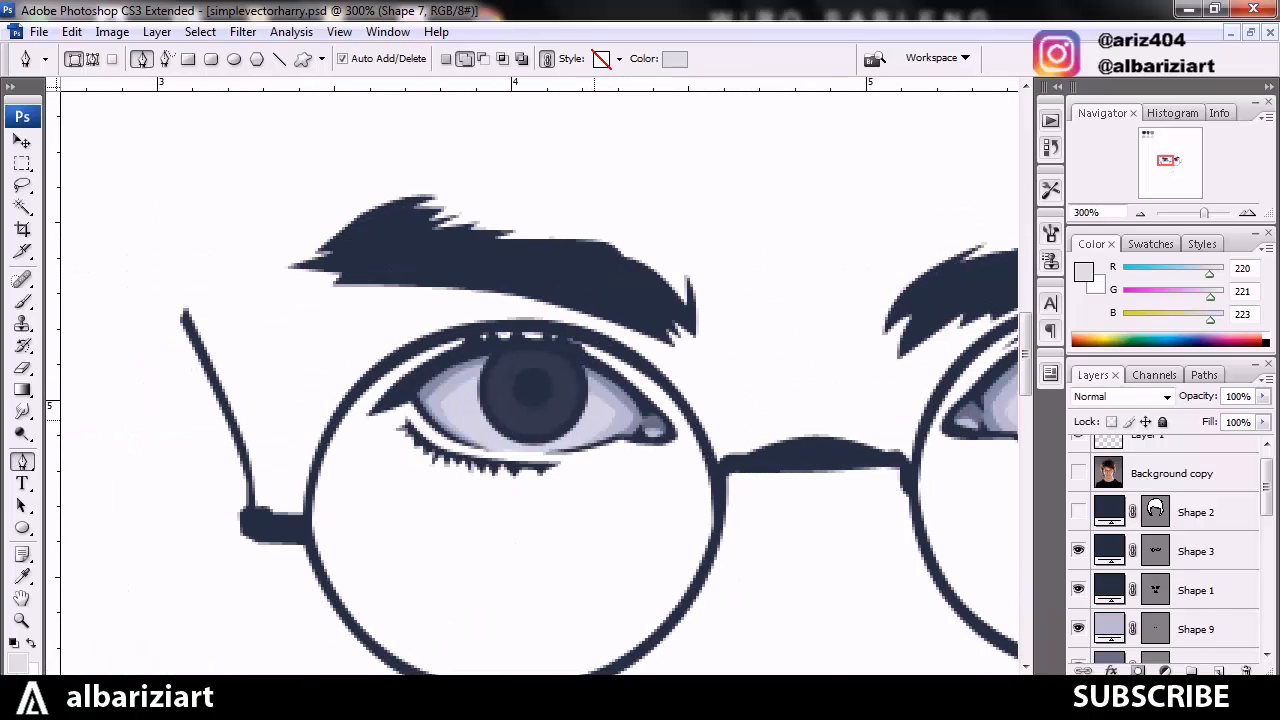
left_click_drag(594, 408, 600, 414)
left_click(543, 438)
left_click_drag(557, 434, 570, 434)
key("Return")
left_click_drag(480, 394, 459, 404)
left_click(514, 433)
left_click_drag(494, 424, 492, 424)
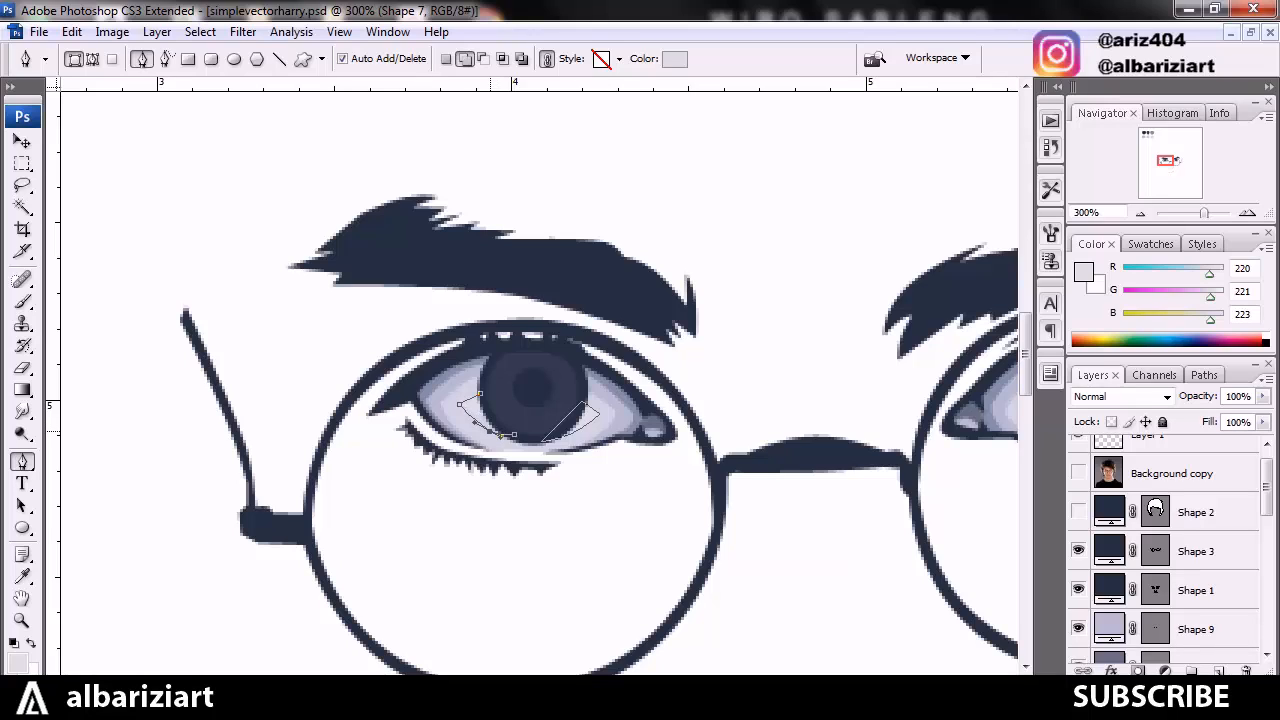
left_click(480, 394)
left_click(1174, 474)
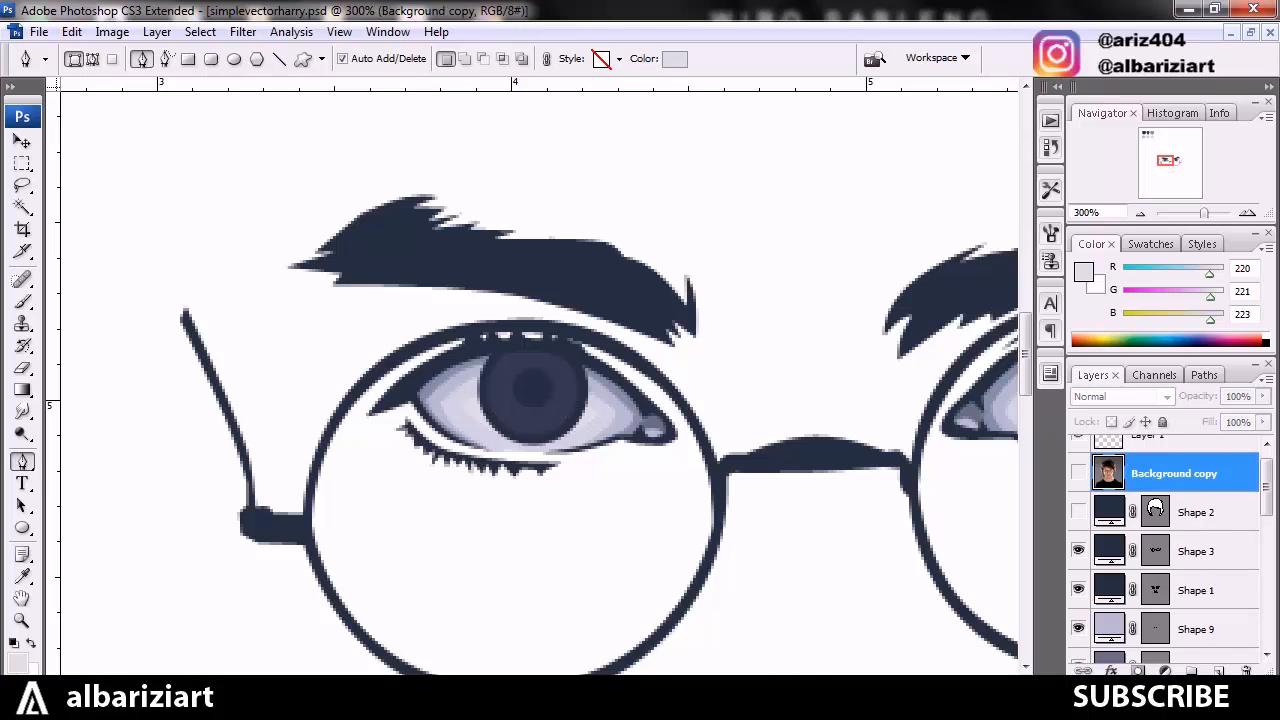
Inspect the new eye-white highlights on the face at several magnifications
key("ctrl+minus")
key("ctrl+minus")
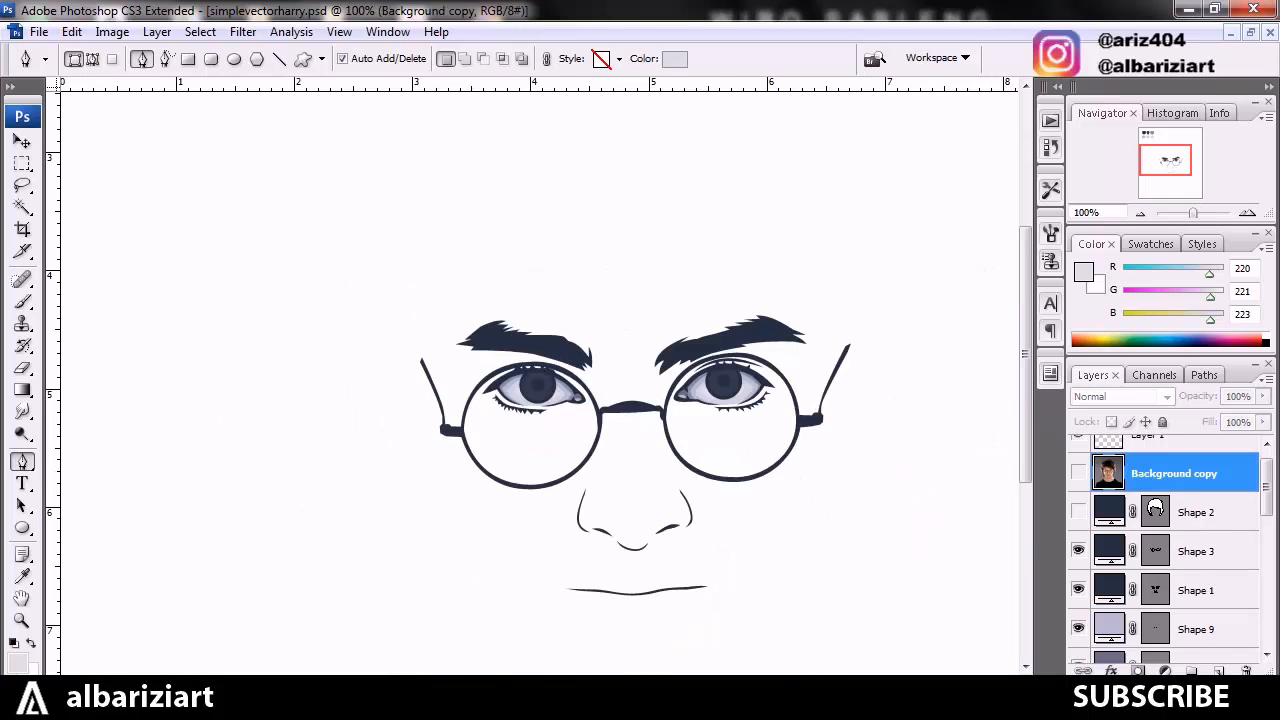
key("ctrl+minus")
key("ctrl+plus")
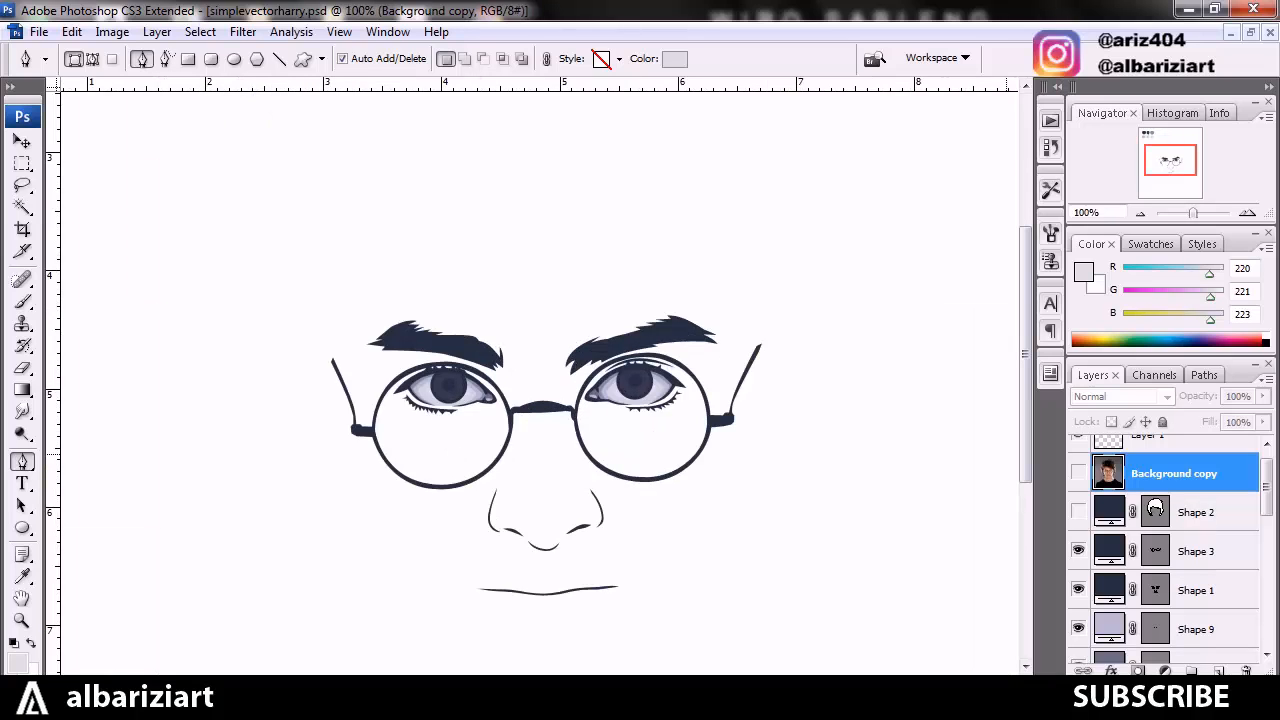
left_click_drag(1025, 354, 1025, 380)
key("ctrl+plus")
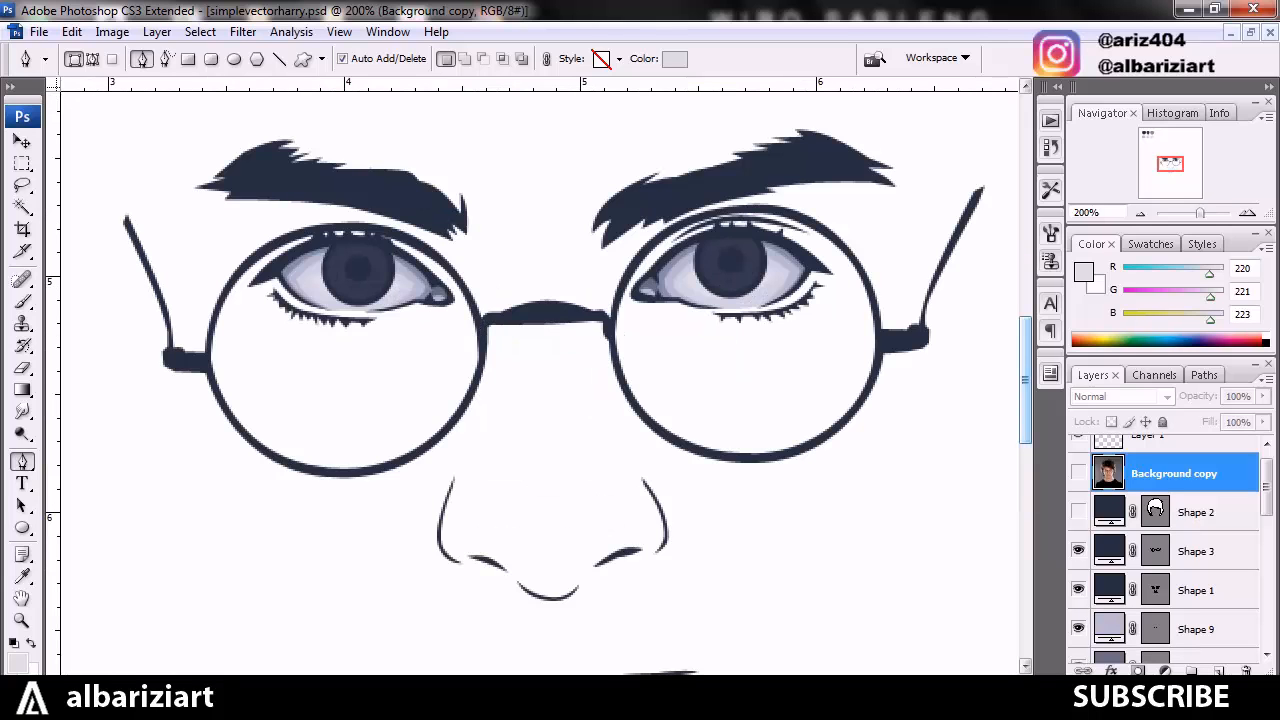
key("ctrl+minus")
key("ctrl+plus")
key("ctrl+minus")
key("ctrl+minus")
key("ctrl+minus")
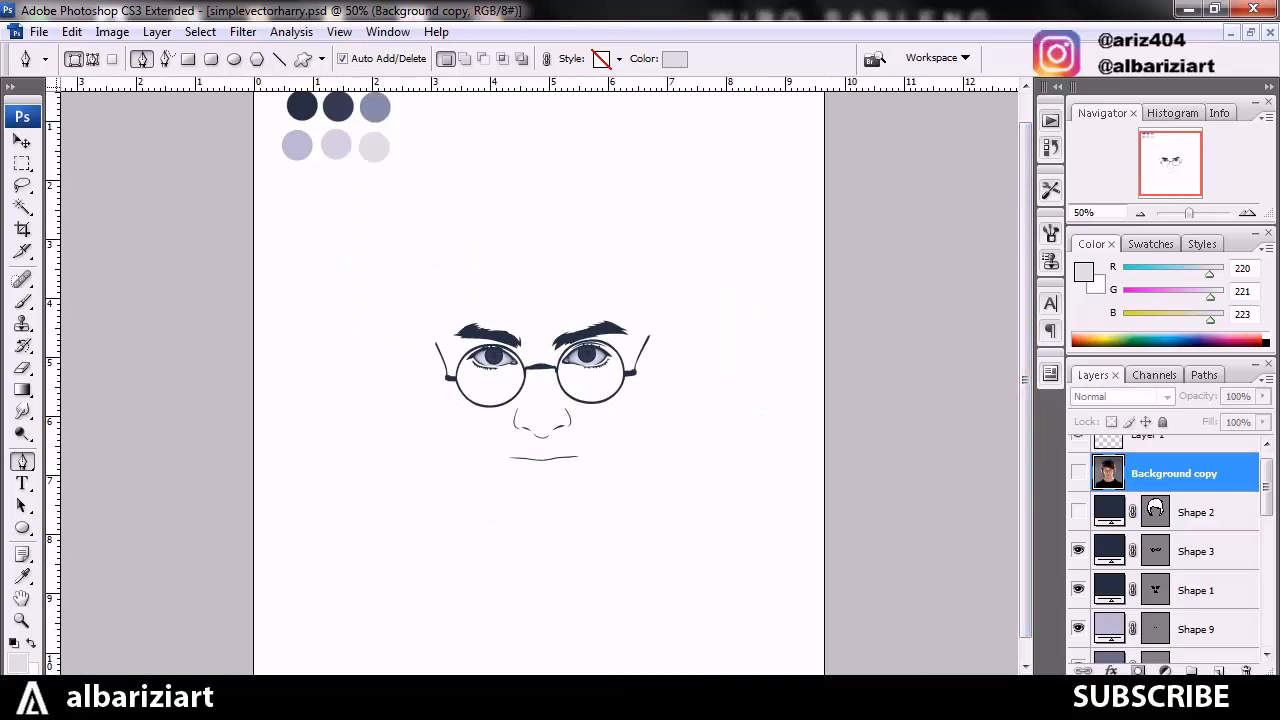
Try the pale lavender palette color on Shape 10's eye highlights and return the fill to light grey
scroll(1170, 548, "down", 3)
scroll(1170, 548, "down", 2)
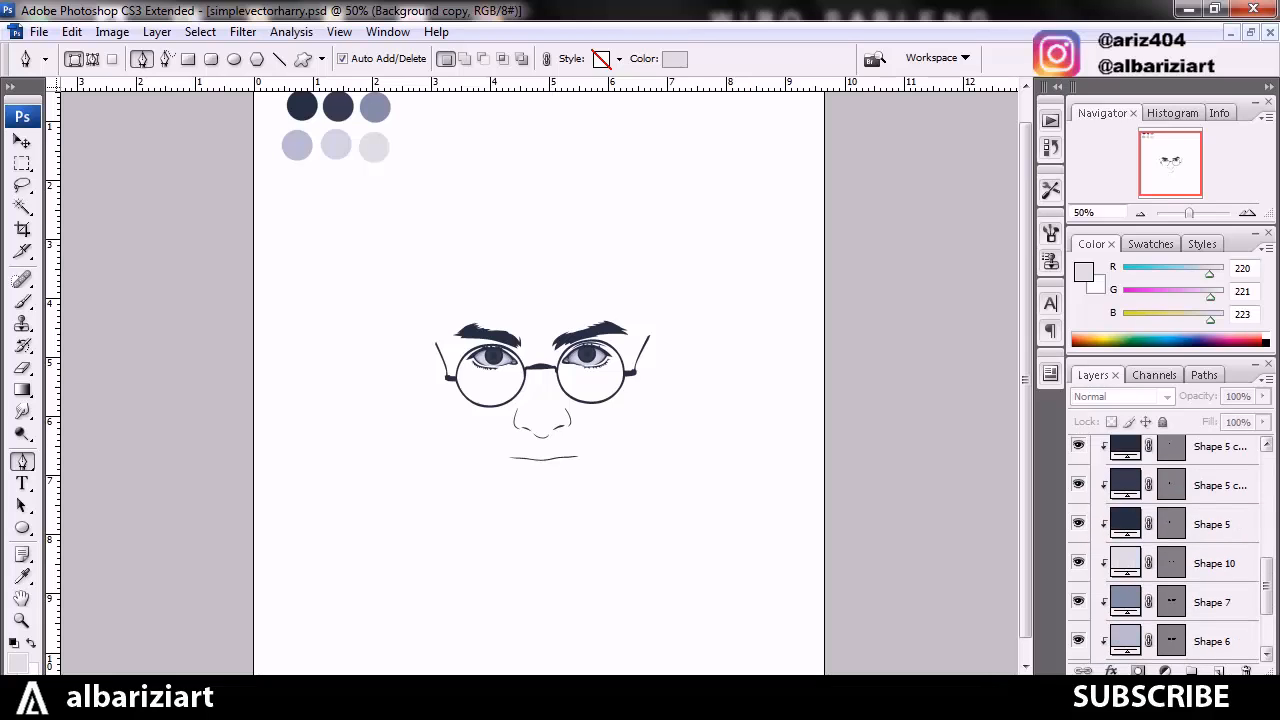
left_click(1216, 563)
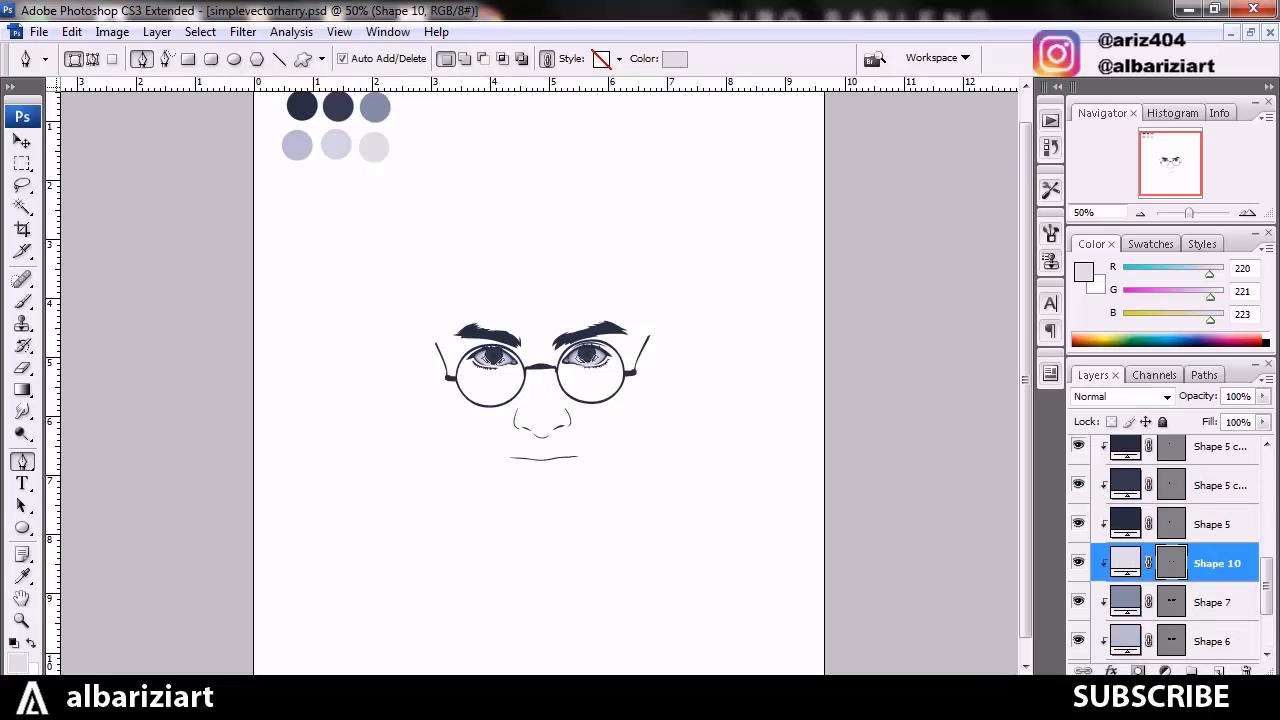
double_click(1125, 563)
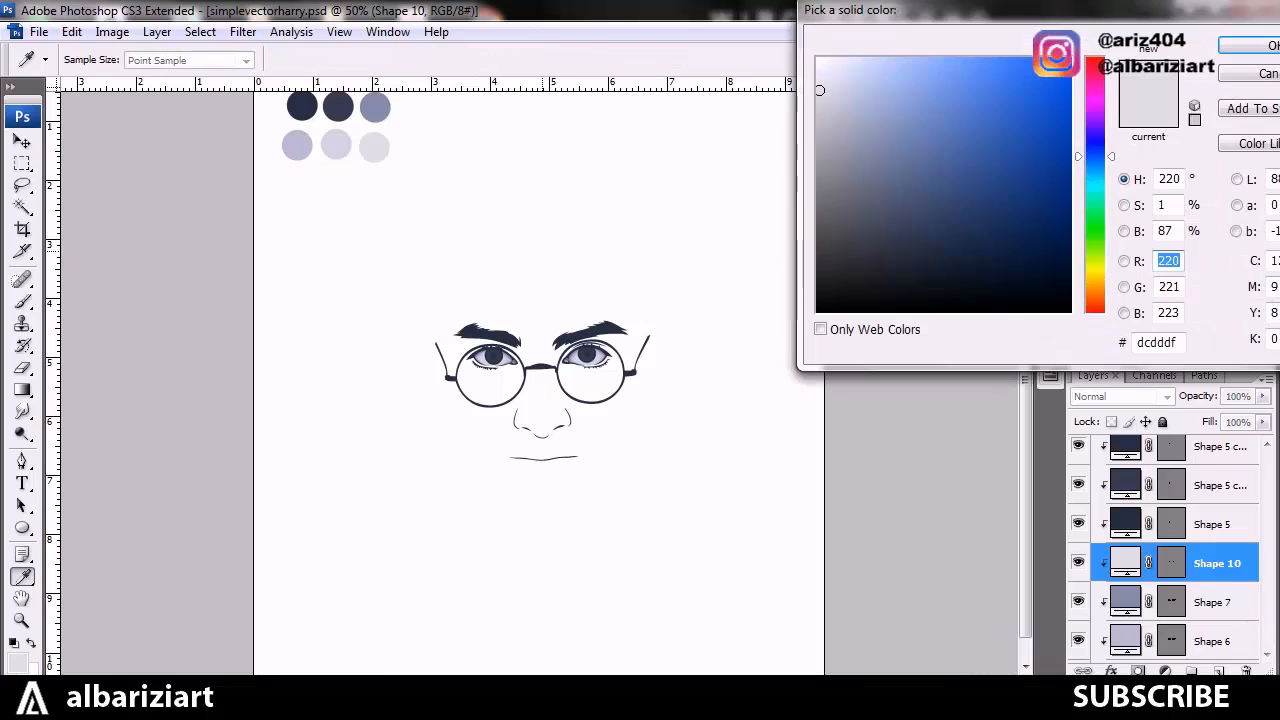
left_click(340, 142)
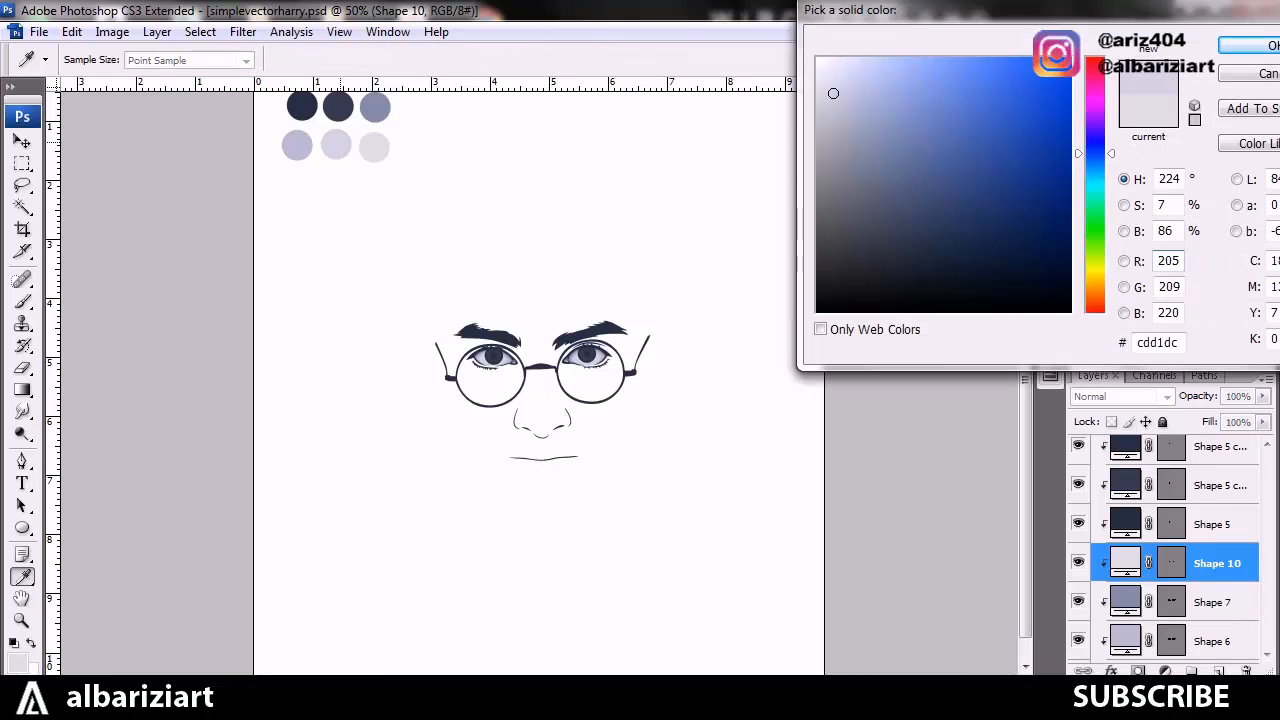
key("ctrl+plus")
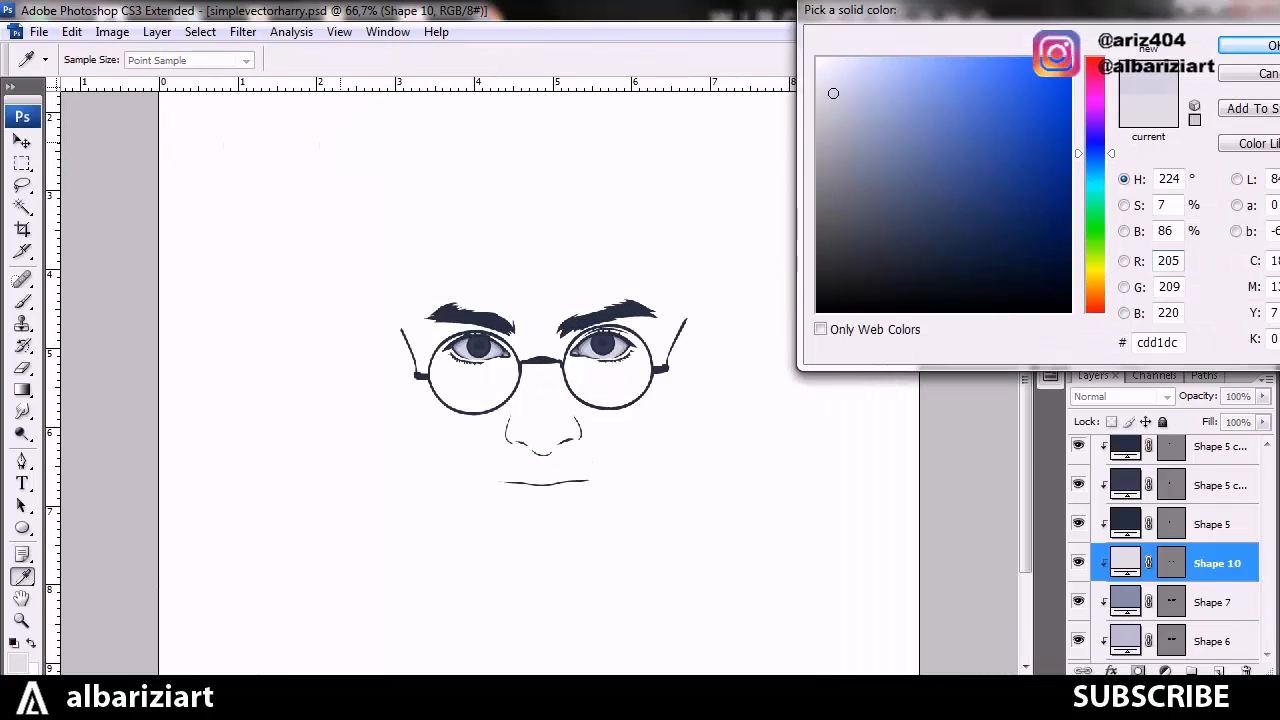
key("ctrl+plus")
key("ctrl+plus")
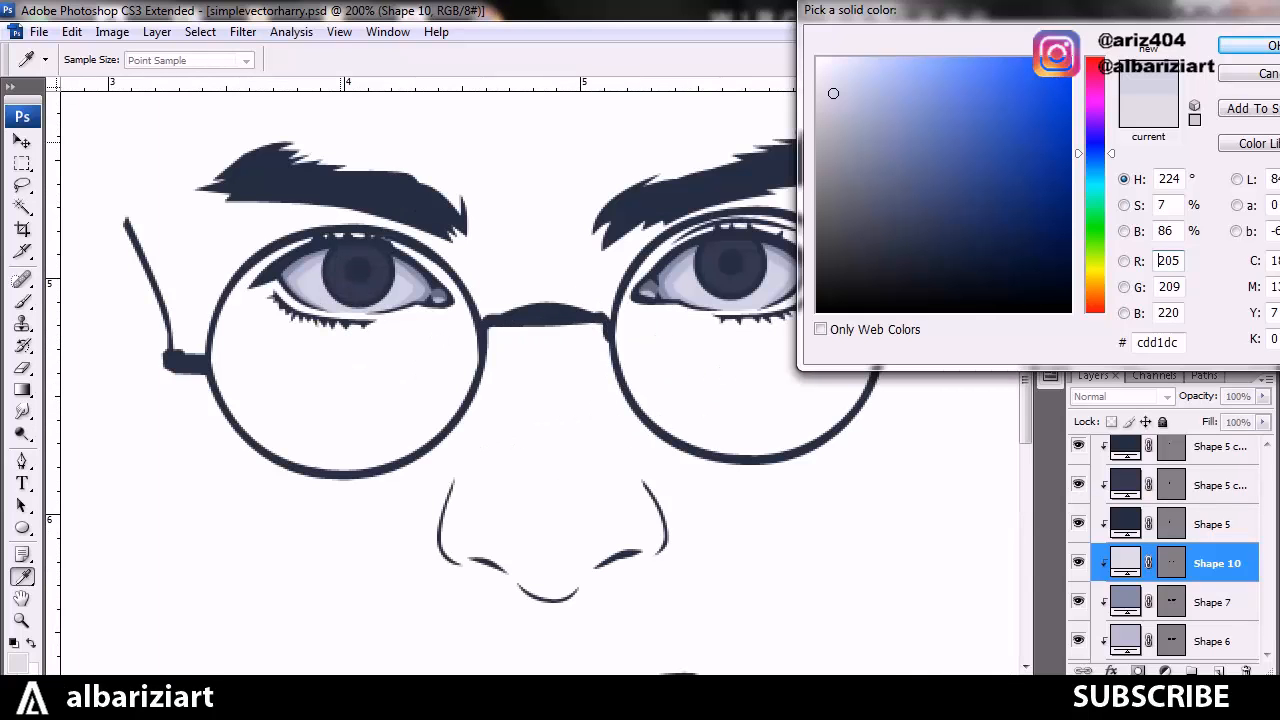
key("ctrl+minus")
key("ctrl+minus")
key("ctrl+minus")
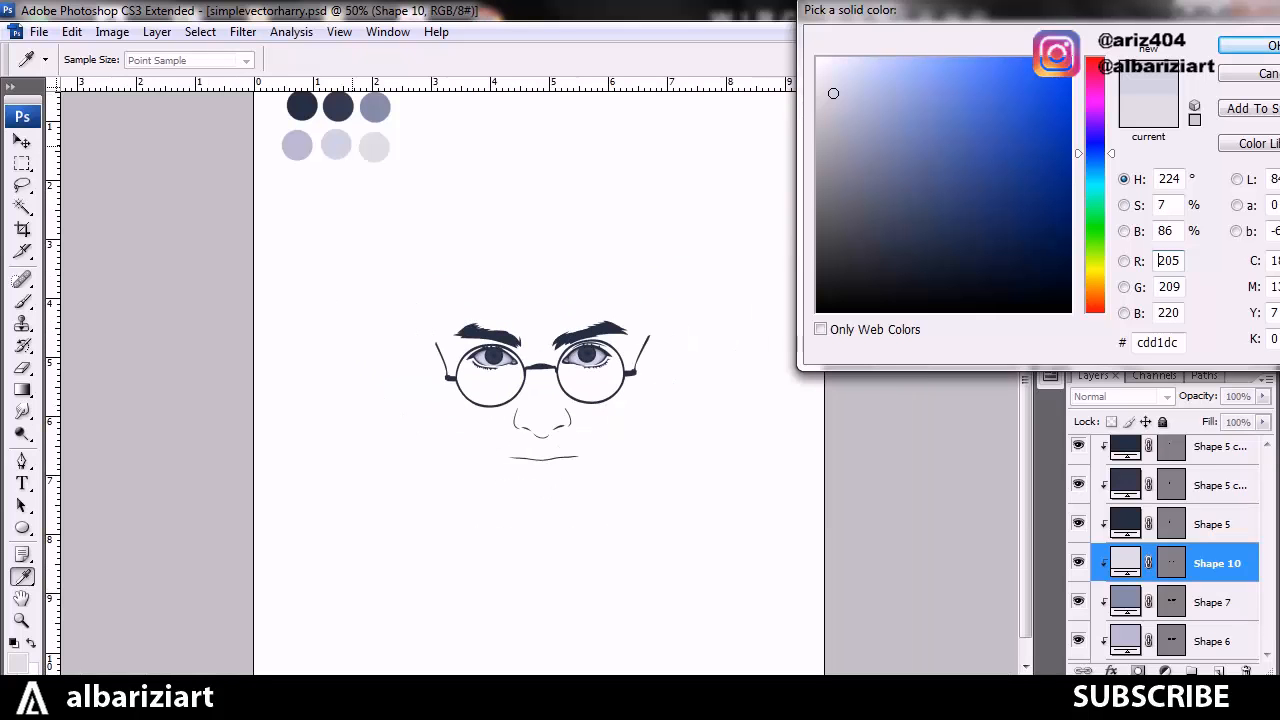
left_click_drag(833, 93, 819, 89)
key("Return")
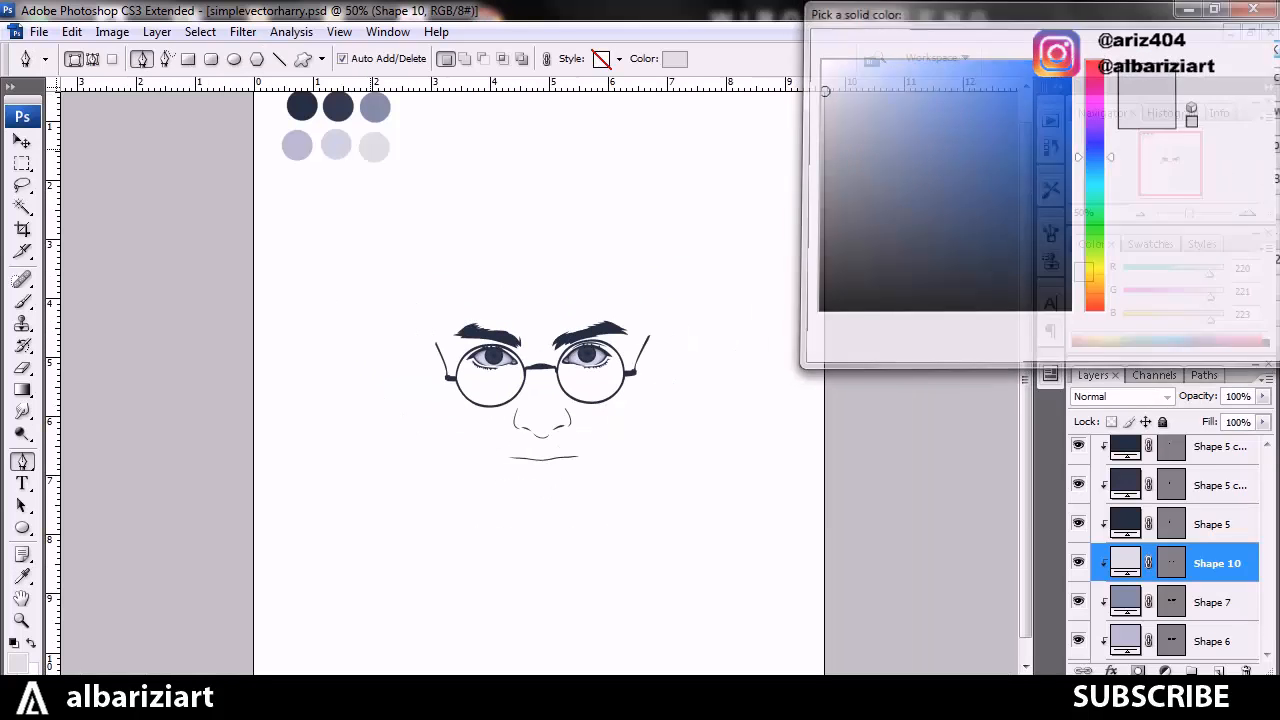
Select the uppermost Shape 5 copy layer and show the reference photo over the right eye
key("ctrl+plus")
key("ctrl+plus")
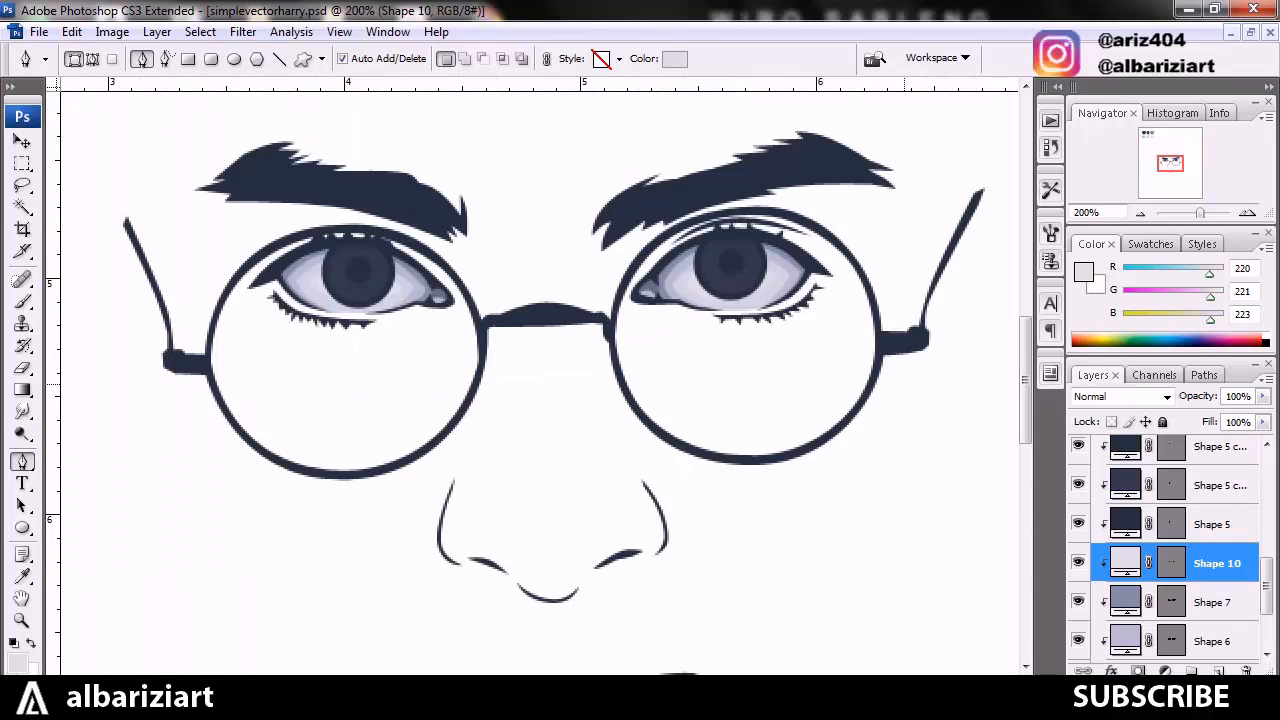
key("ctrl+plus")
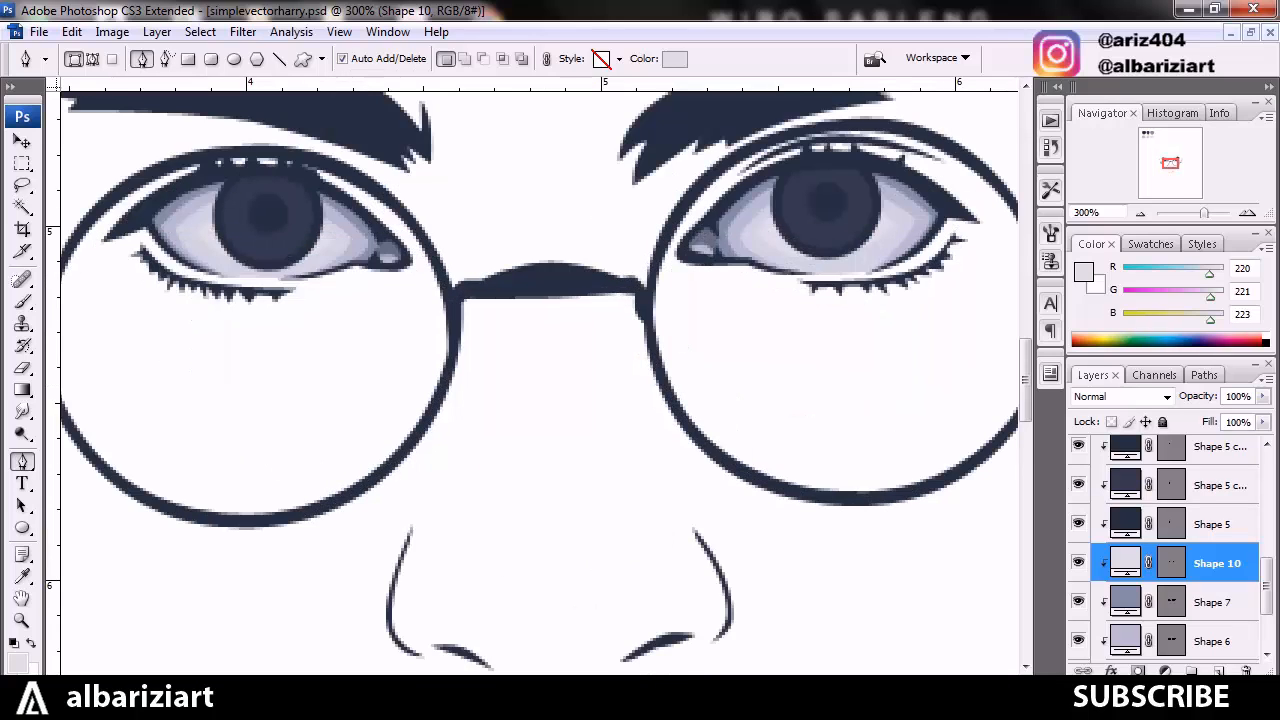
left_click(1266, 532)
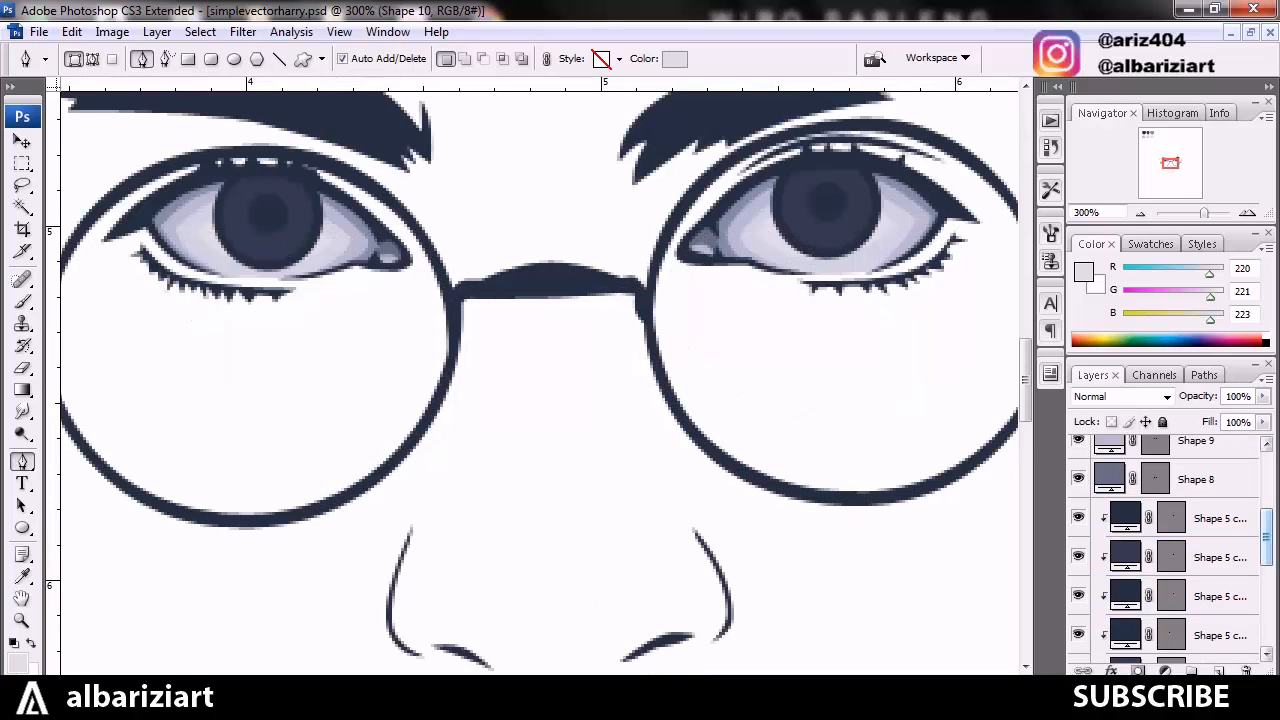
left_click(1217, 518)
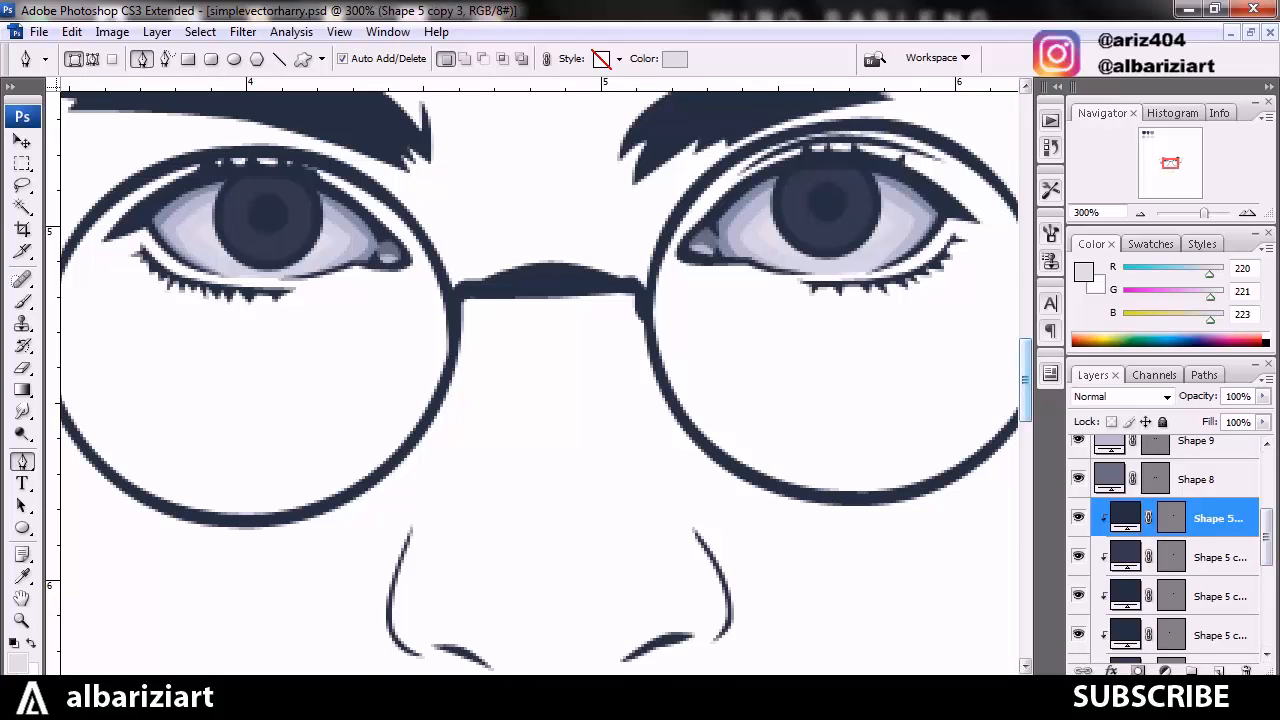
left_click_drag(1026, 376, 1026, 348)
key("ctrl+plus")
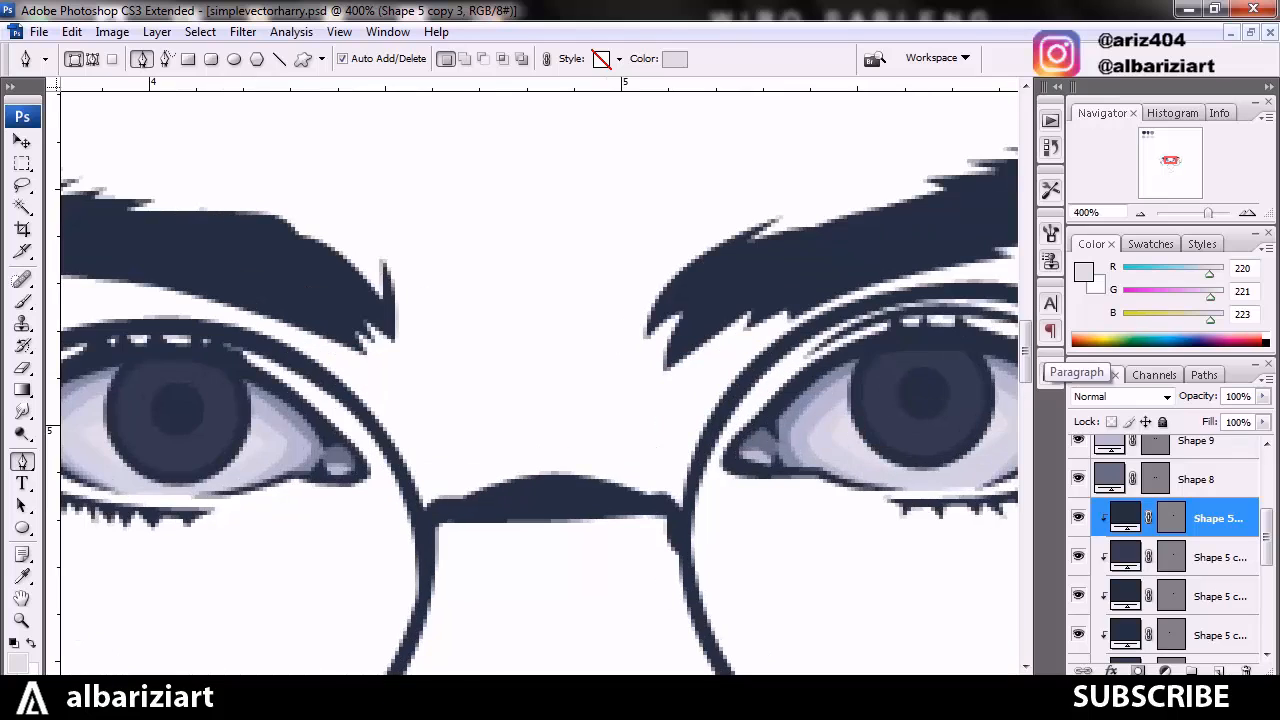
key("space")
left_click_drag(823, 447, 530, 470)
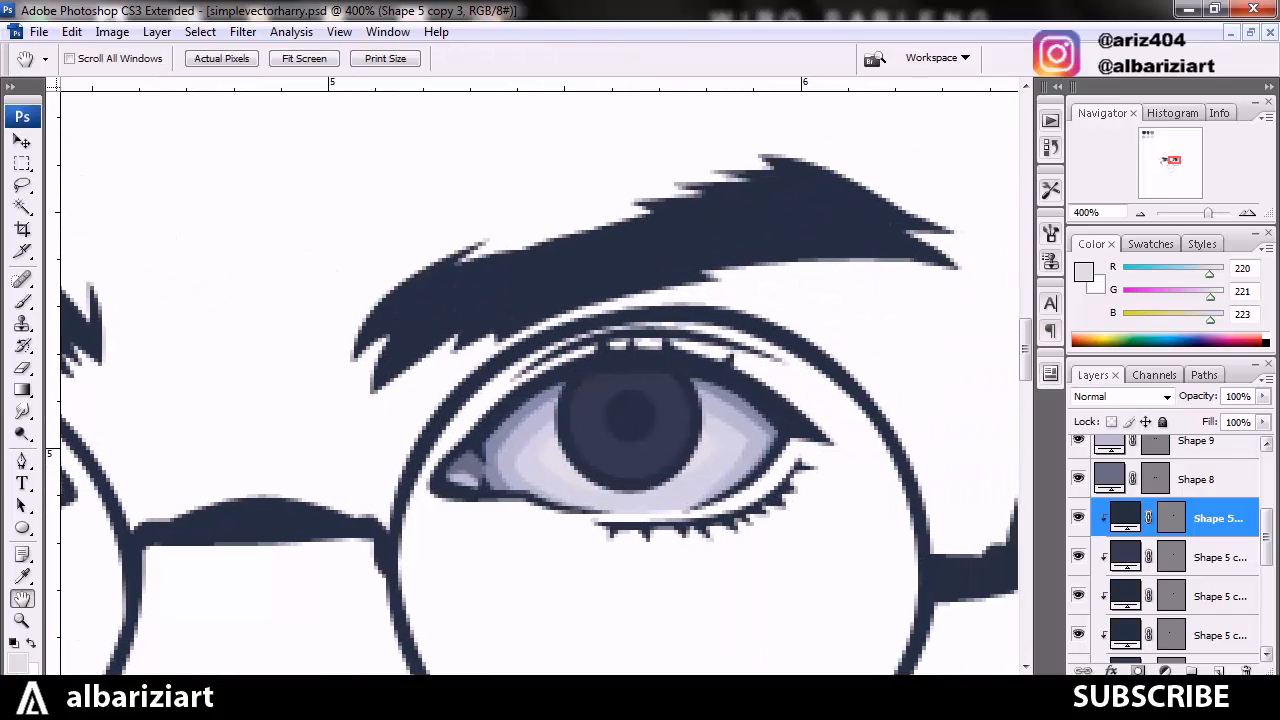
left_click(1267, 488)
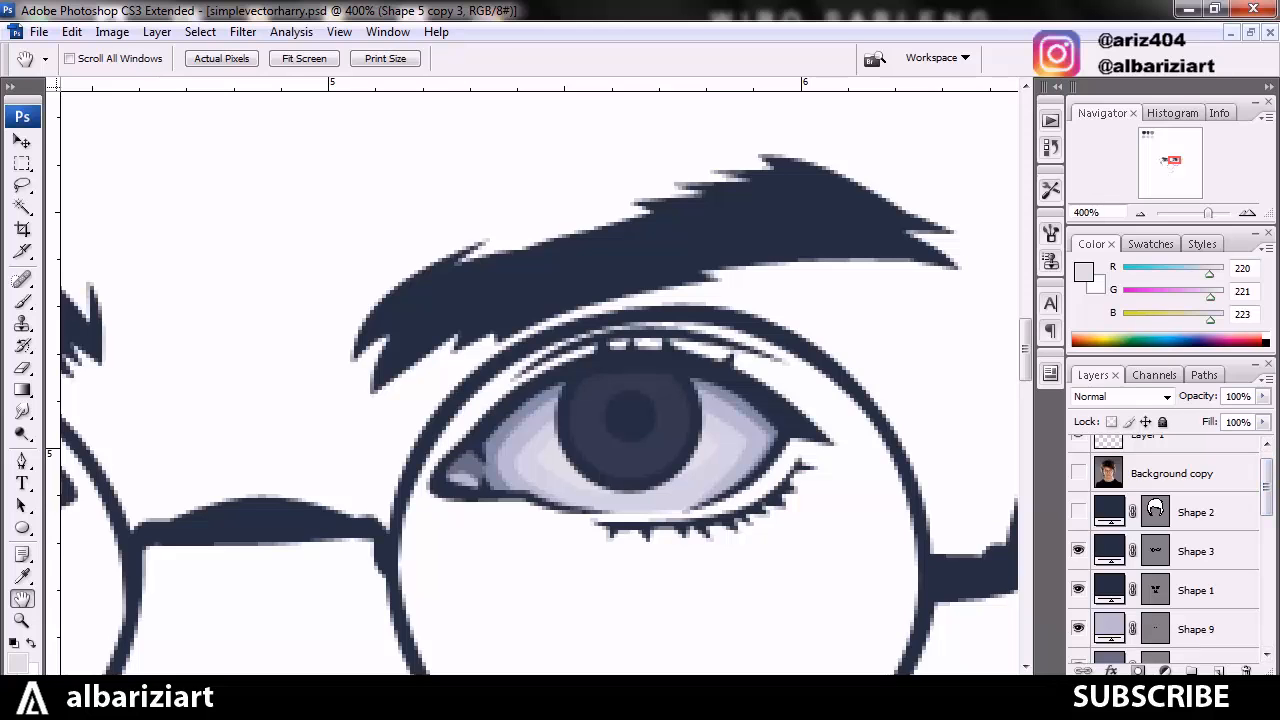
left_click(1078, 473)
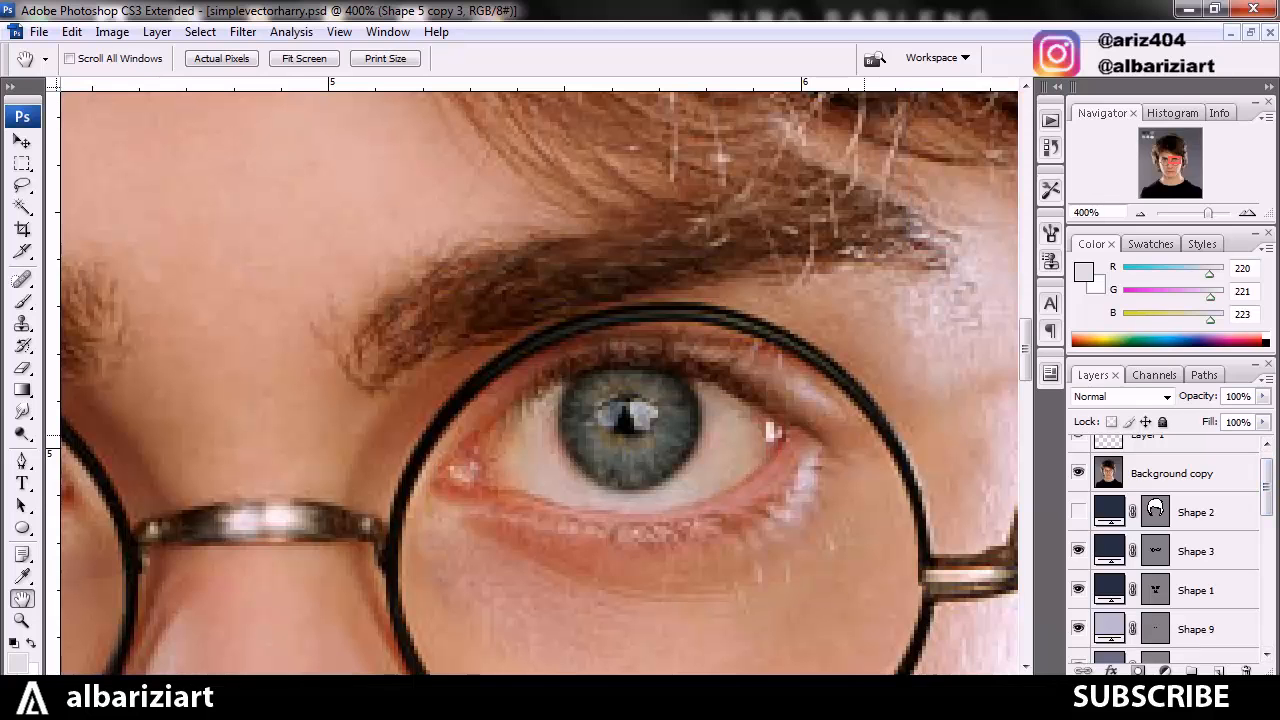
Draw a light grey notched reflection shape over the pupil of the right eye, tracing the photo
key("p")
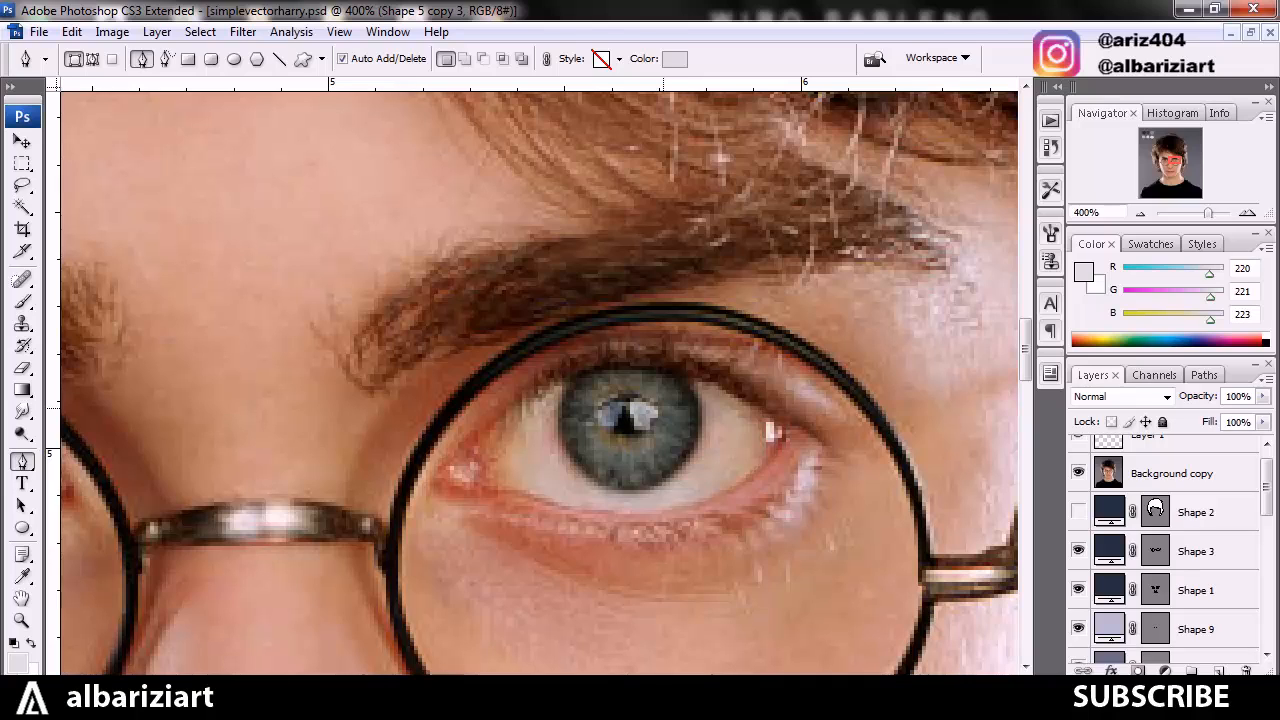
left_click(662, 408)
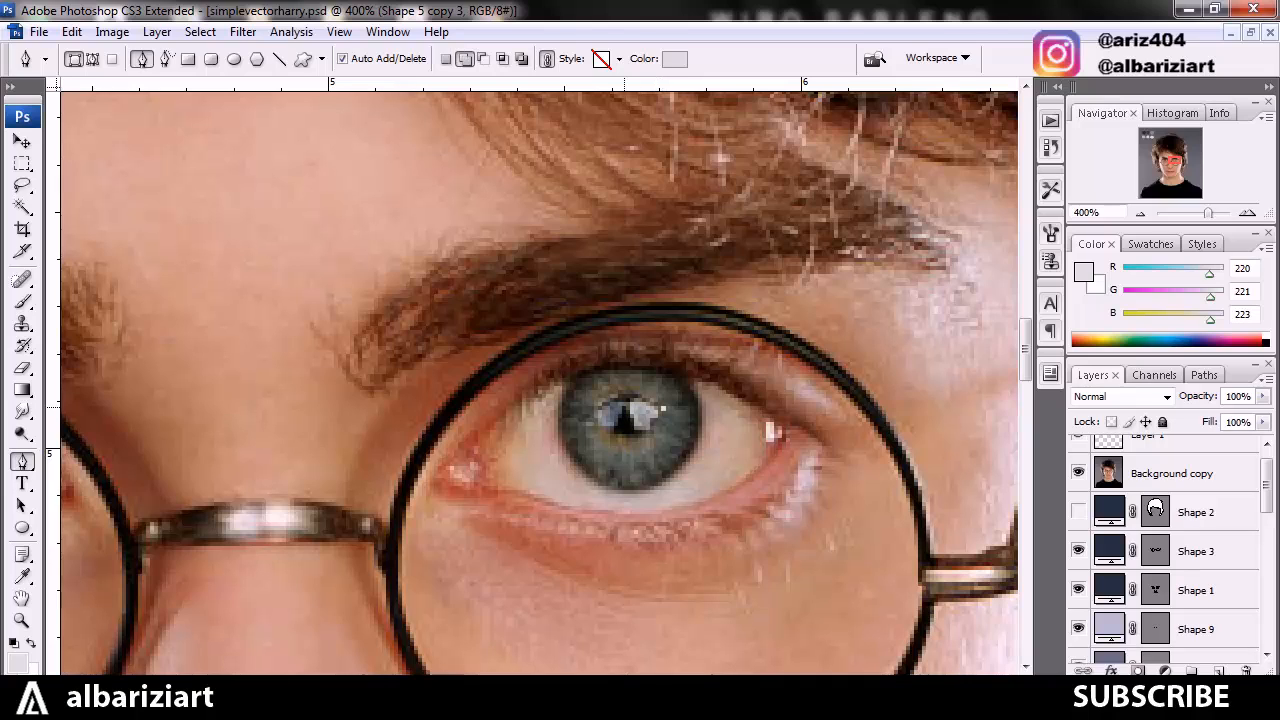
left_click(593, 413)
left_click_drag(620, 412, 620, 403)
left_click(608, 432)
left_click(624, 409)
left_click(636, 430)
left_click(656, 433)
left_click_drag(663, 408, 671, 383)
Add a notched reflection area over the left eye's pupil to the same shape layer, tracing the photo
left_click_drag(594, 682, 491, 682)
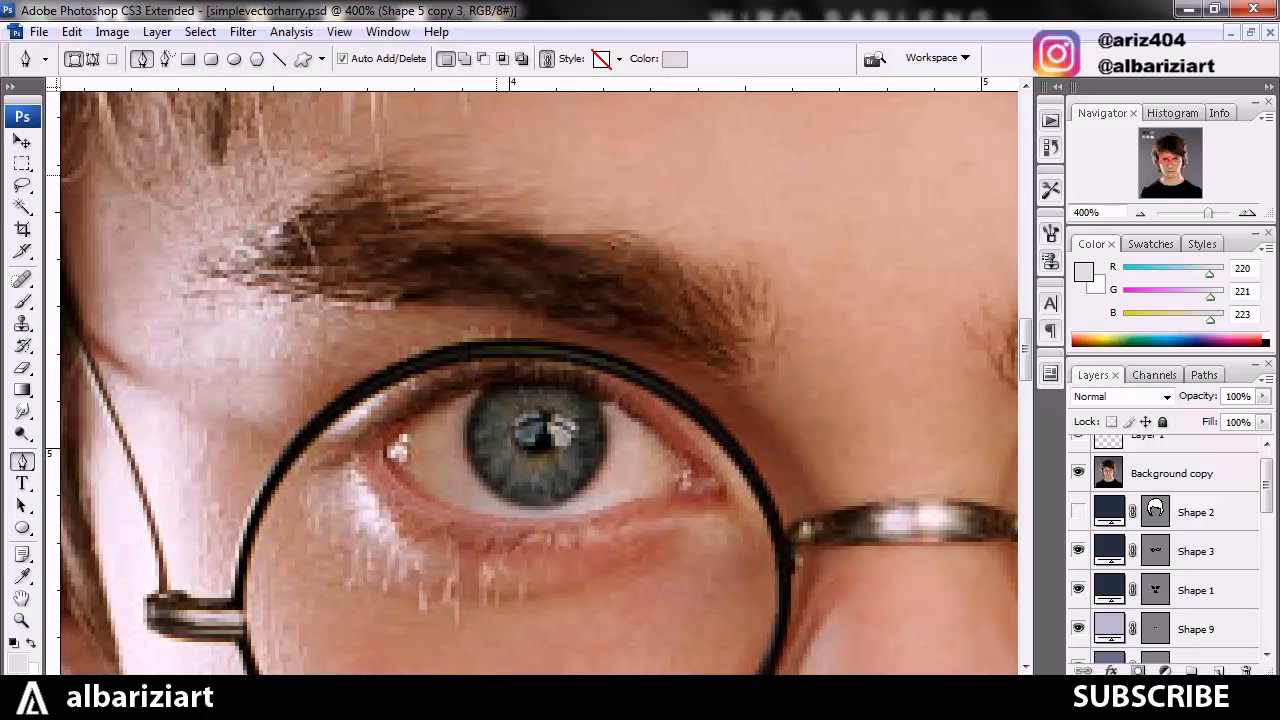
left_click(464, 58)
left_click(514, 431)
left_click_drag(543, 433, 543, 418)
left_click(514, 431)
left_click(533, 448)
left_click_drag(524, 440, 521, 443)
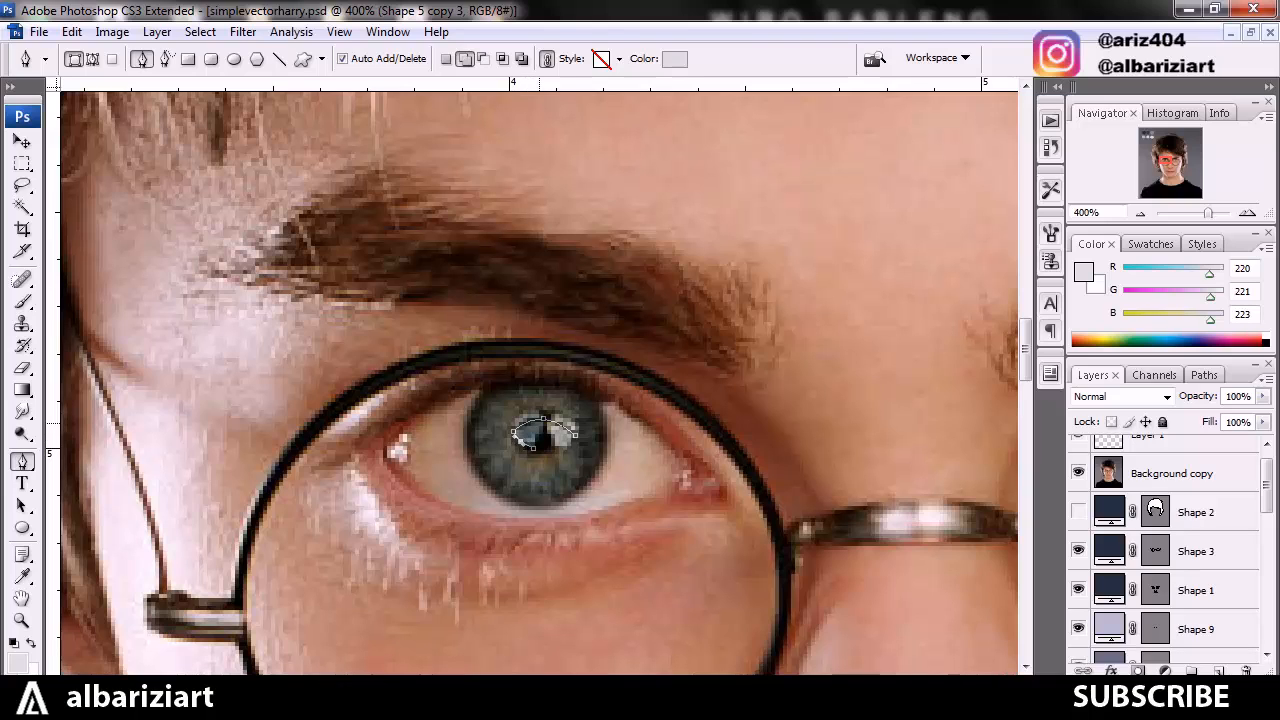
left_click(544, 426)
left_click(558, 447)
left_click_drag(576, 436, 580, 422)
Hide the reference photo, deselect the reflection path, and check the reflections in both eyes
left_click(1078, 473)
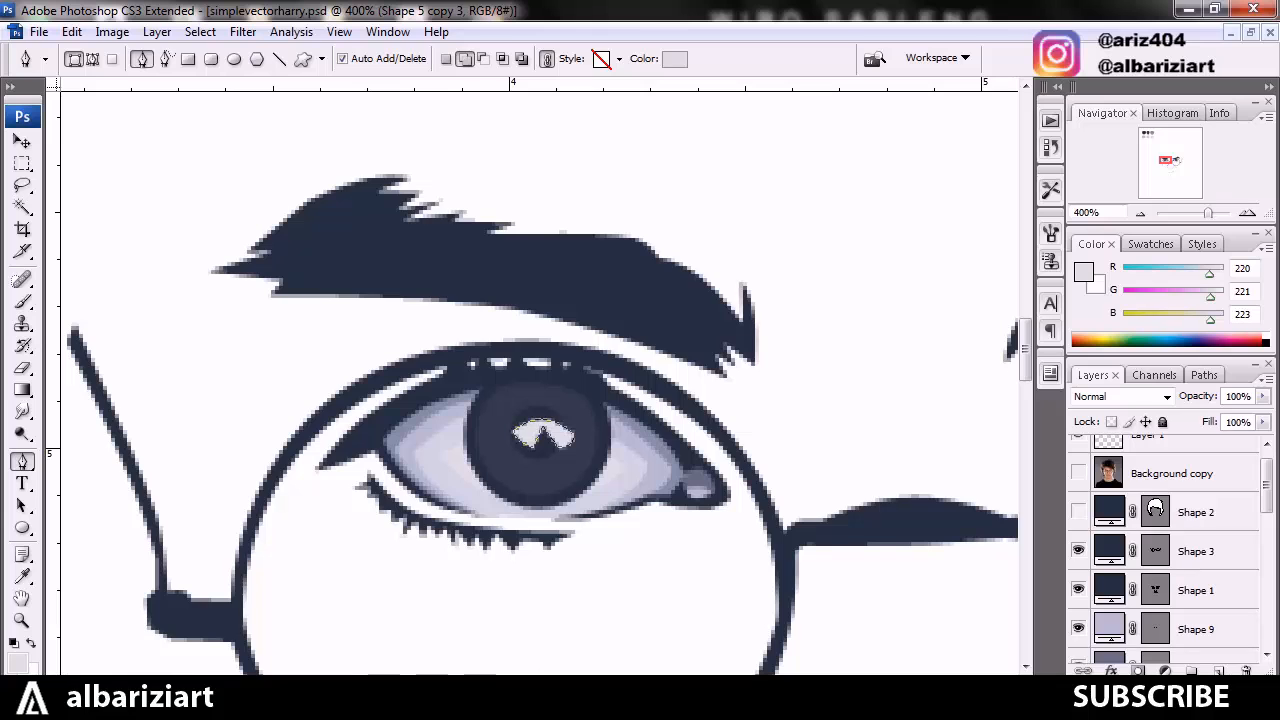
left_click(1172, 473)
key("ctrl+minus")
key("ctrl+minus")
key("ctrl+minus")
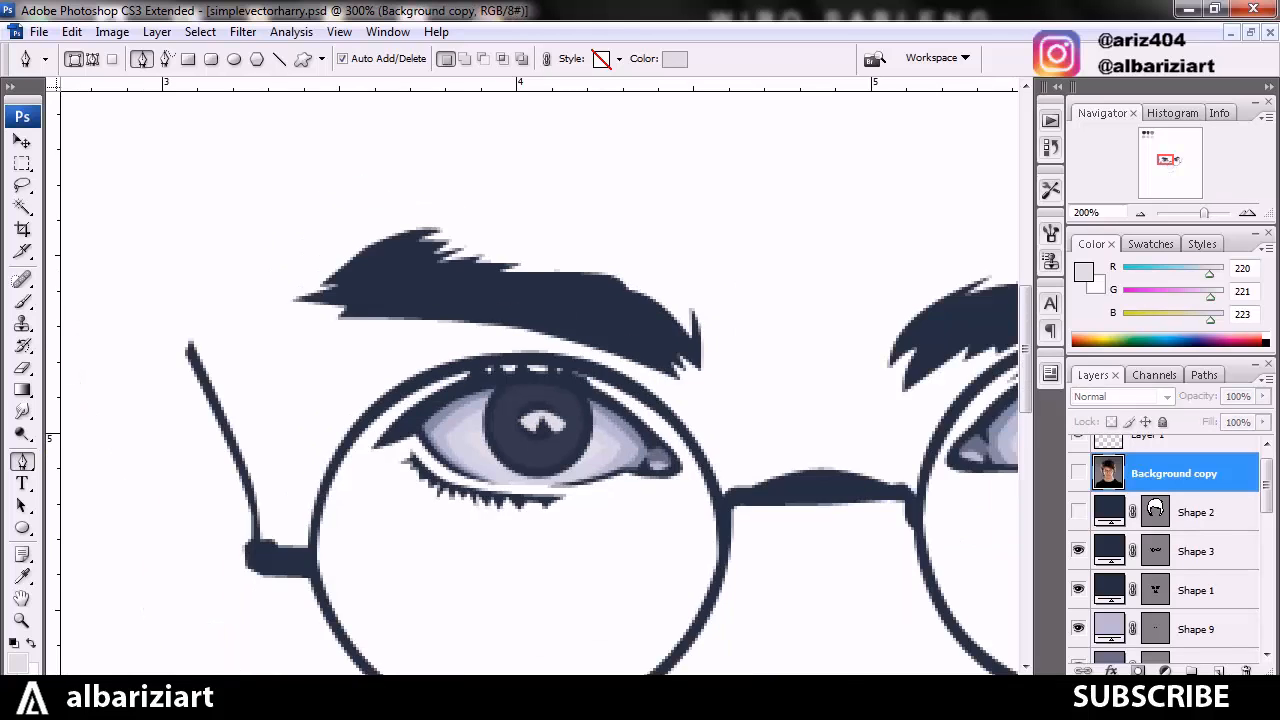
key("ctrl+minus")
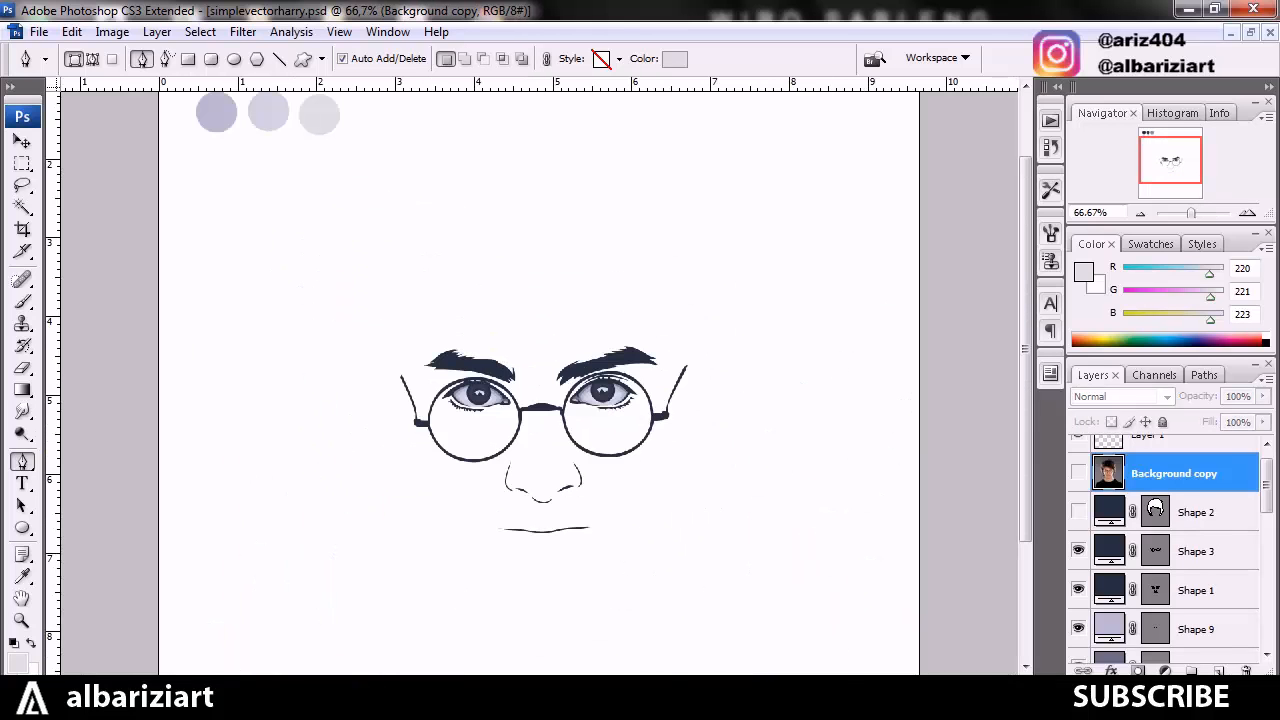
key("ctrl+plus")
key("ctrl+plus")
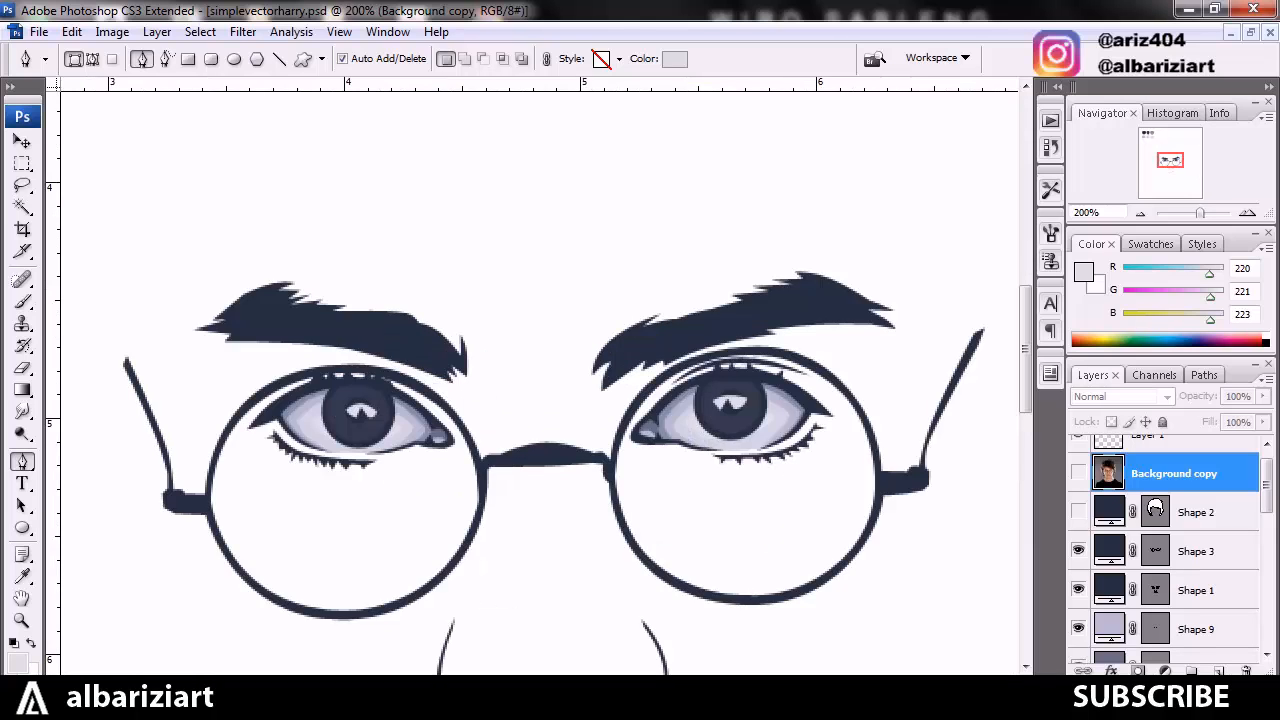
Add a layer mask to the Shape 11 reflection layer
scroll(1165, 550, "down", 4)
left_click_drag(1266, 529, 1266, 532)
left_click(1200, 518)
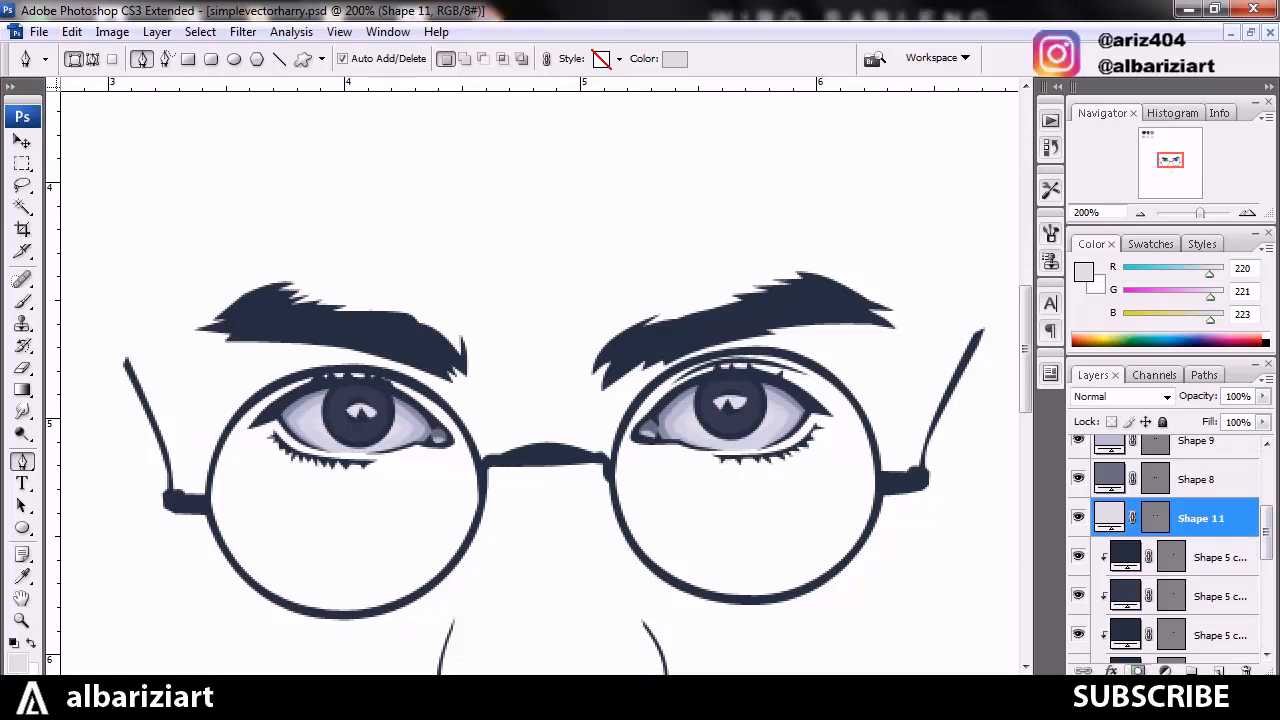
mouse_move(1190, 396)
left_mouse_down()
mouse_move(1103, 396)
mouse_move(1192, 396)
left_mouse_up()
left_click(1263, 422)
left_click(1138, 670)
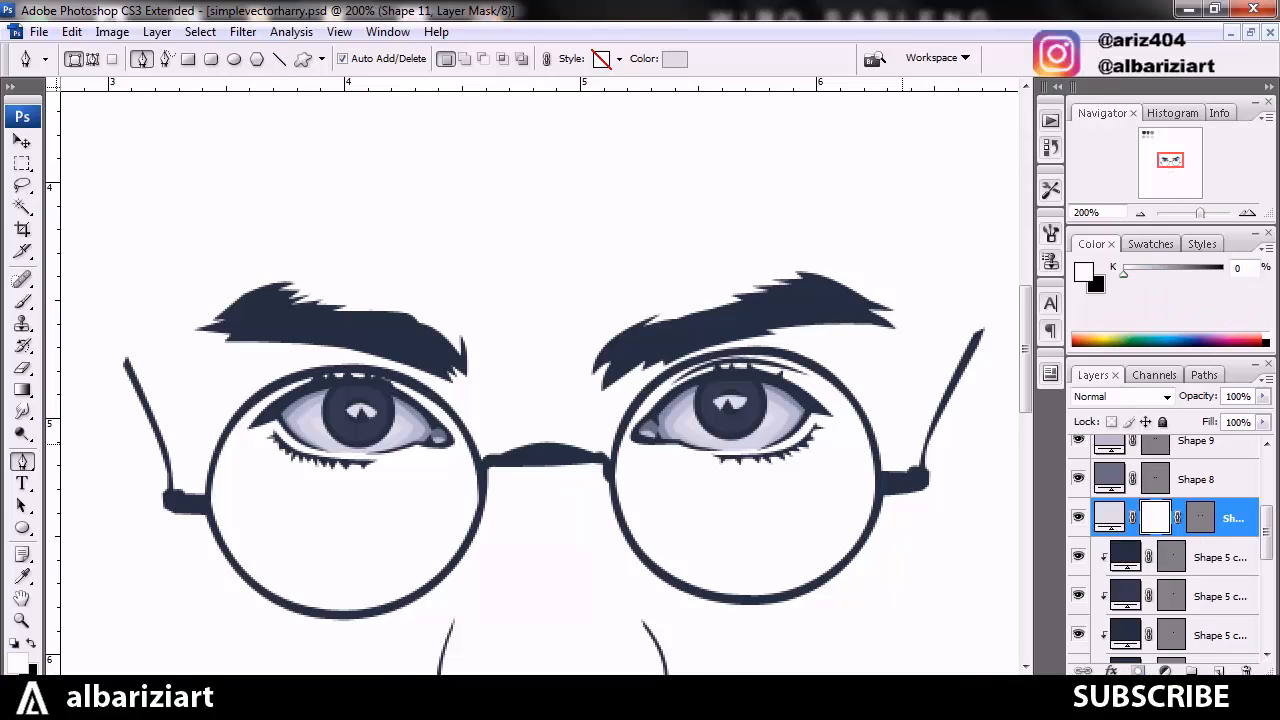
Set up a soft 17 px brush with 34% opacity and 42% flow
key("ctrl+plus")
key("b")
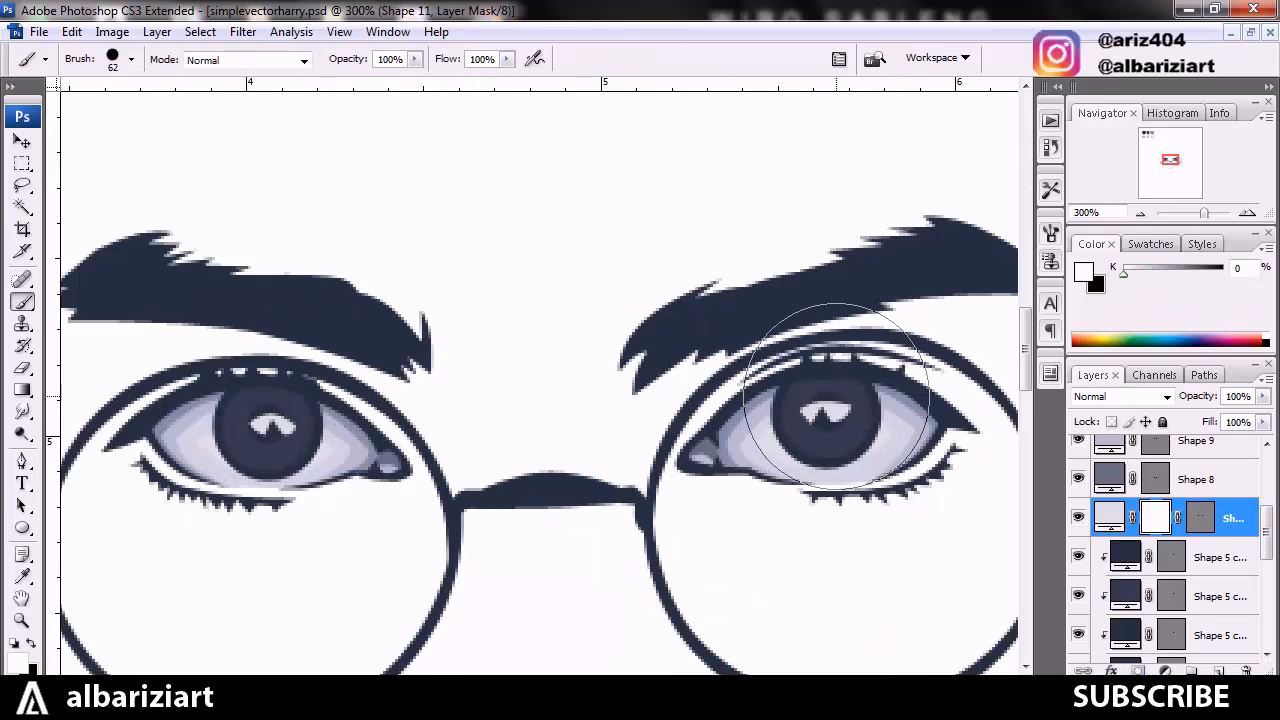
right_click(434, 182)
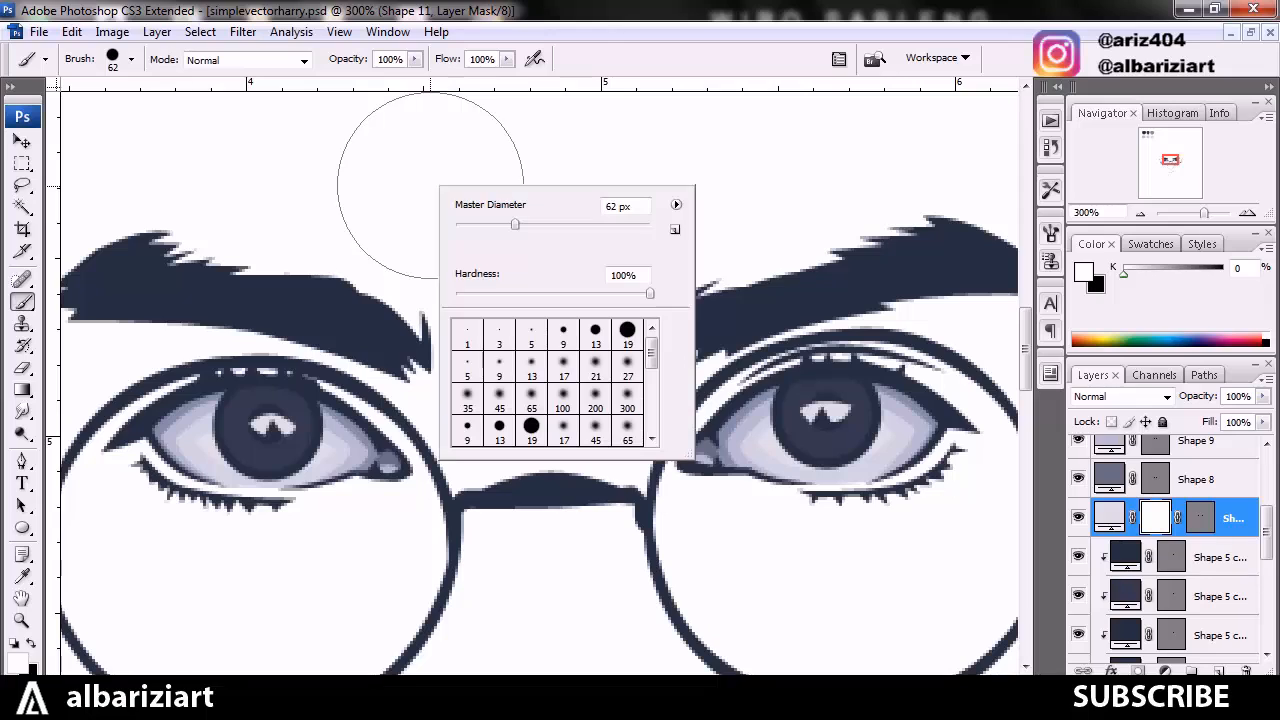
left_click(564, 370)
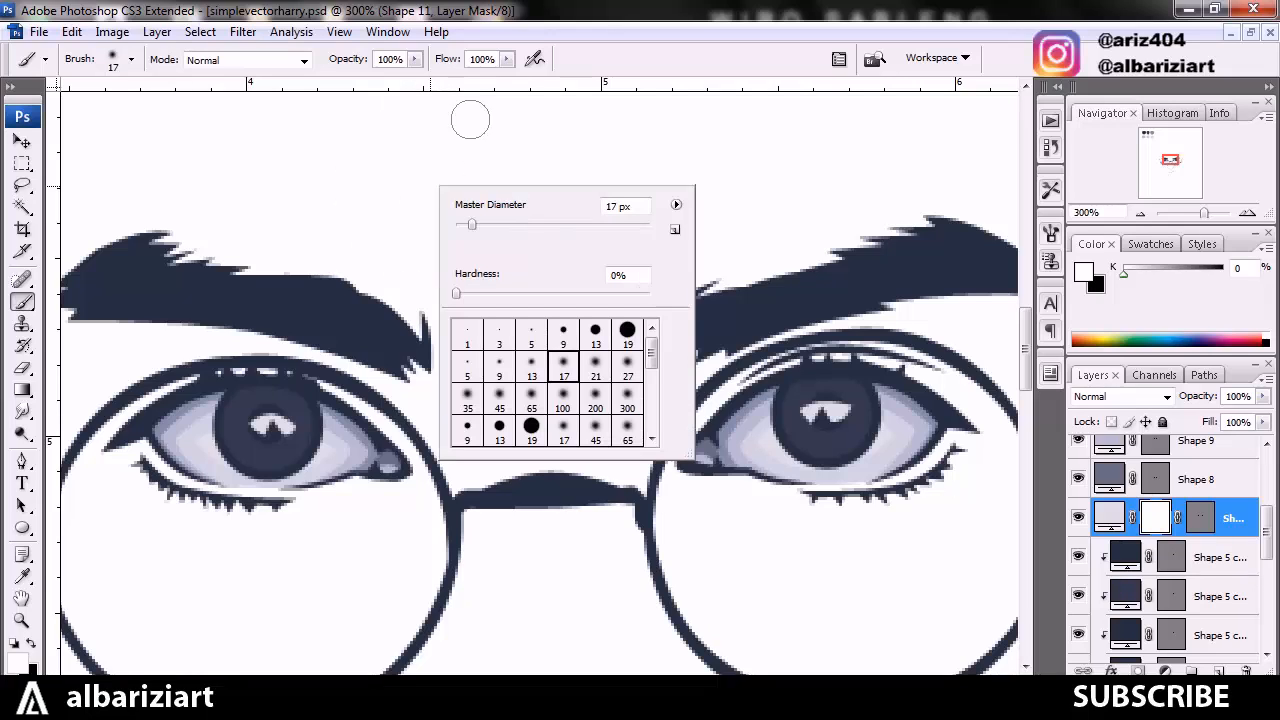
key("Return")
key("6")
key("1")
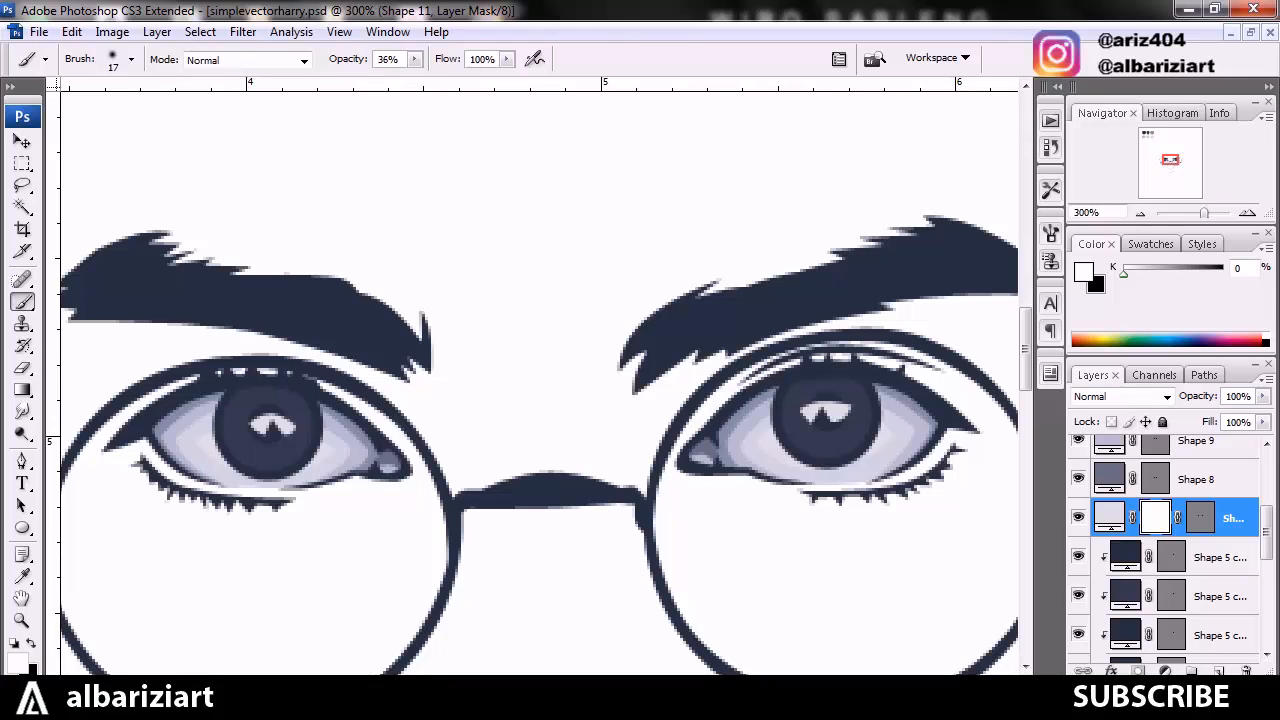
key("shift+6")
key("shift+4")
key("shift+4")
key("shift+9")
Paint black on the Shape 11 mask over the reflections in both eyes to fade them, and check the result
key("x")
mouse_move(806, 400)
left_mouse_down()
mouse_move(787, 408)
mouse_move(800, 437)
mouse_move(808, 415)
left_mouse_up()
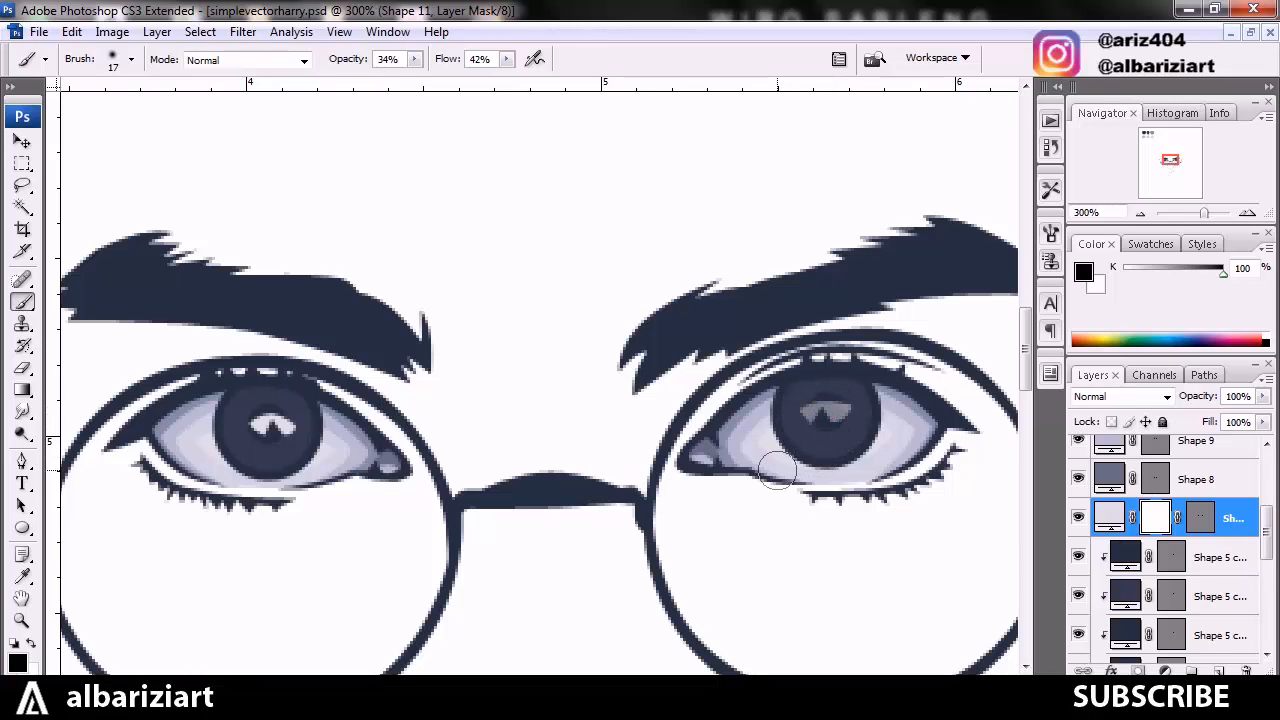
left_click_drag(257, 434, 281, 435)
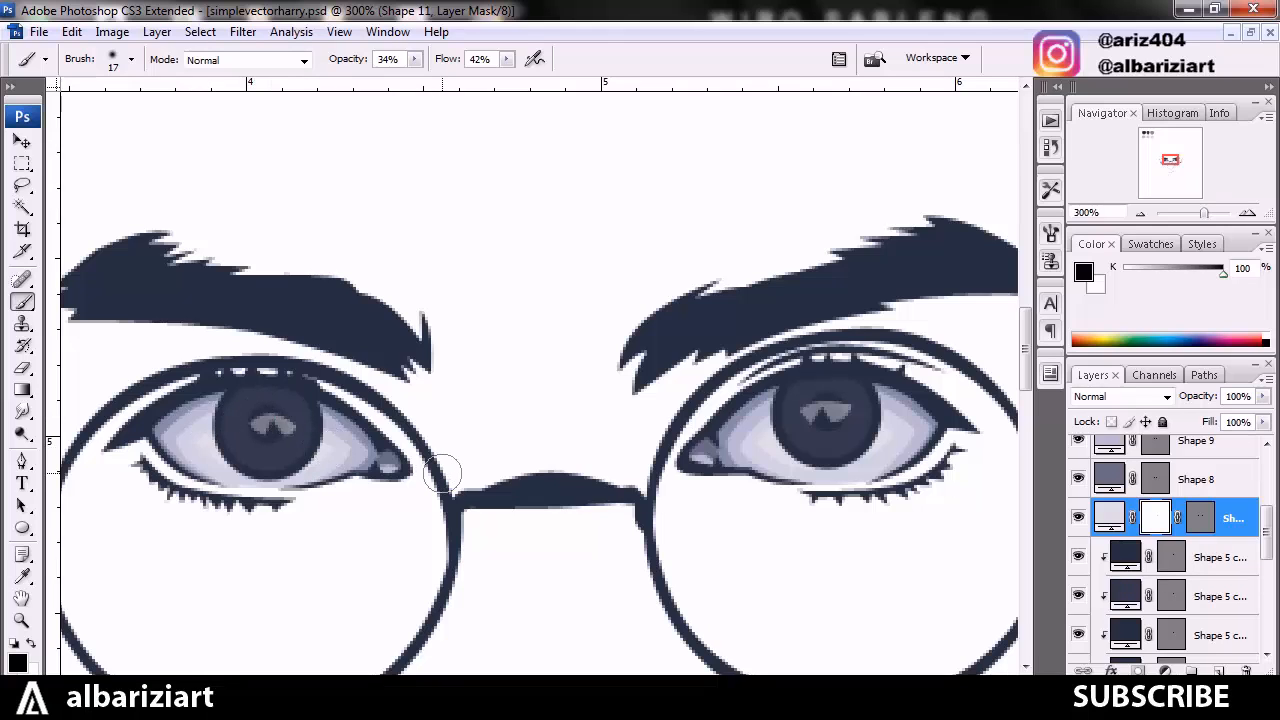
key("ctrl+minus")
key("ctrl+minus")
key("ctrl+minus")
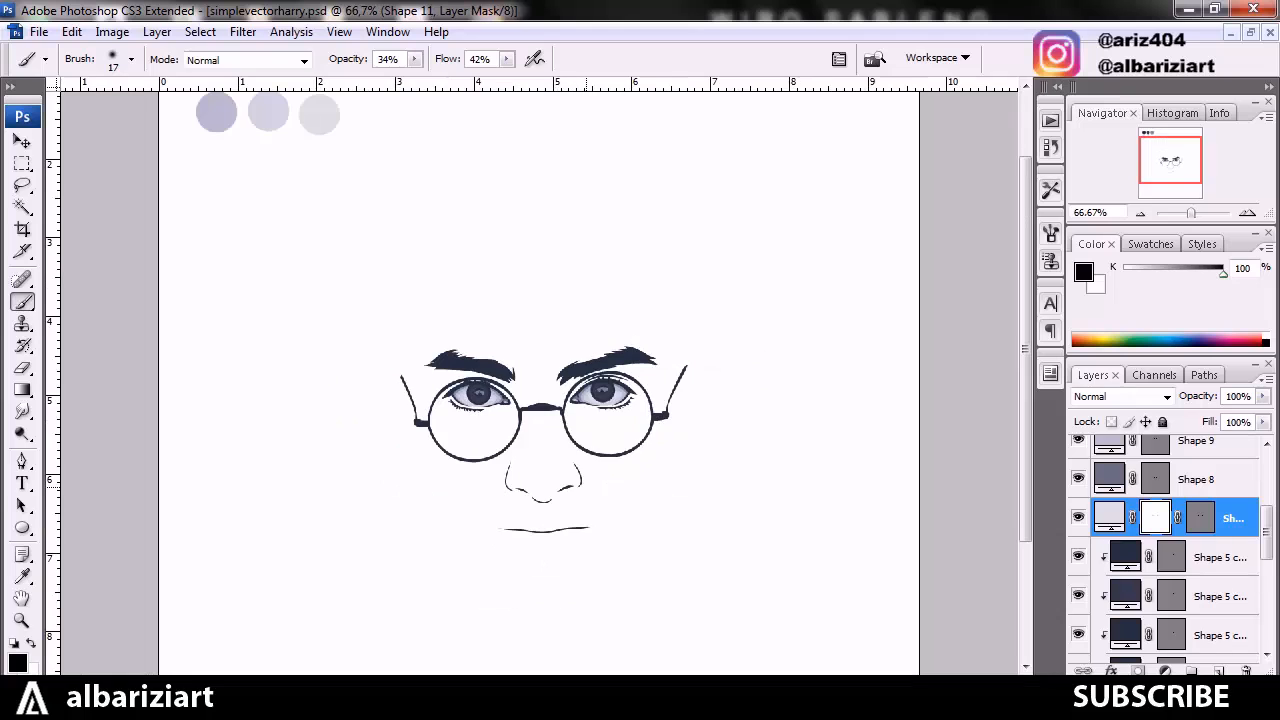
key("ctrl+plus")
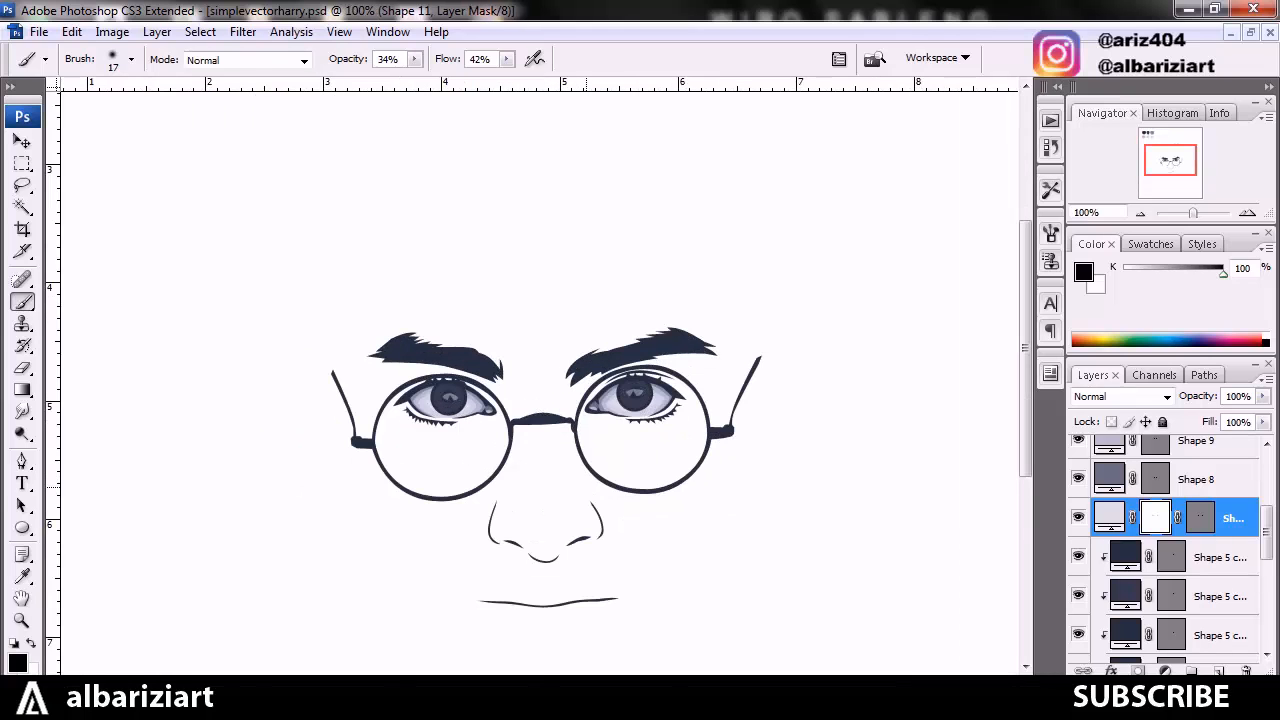
key("ctrl+plus")
key("ctrl+plus")
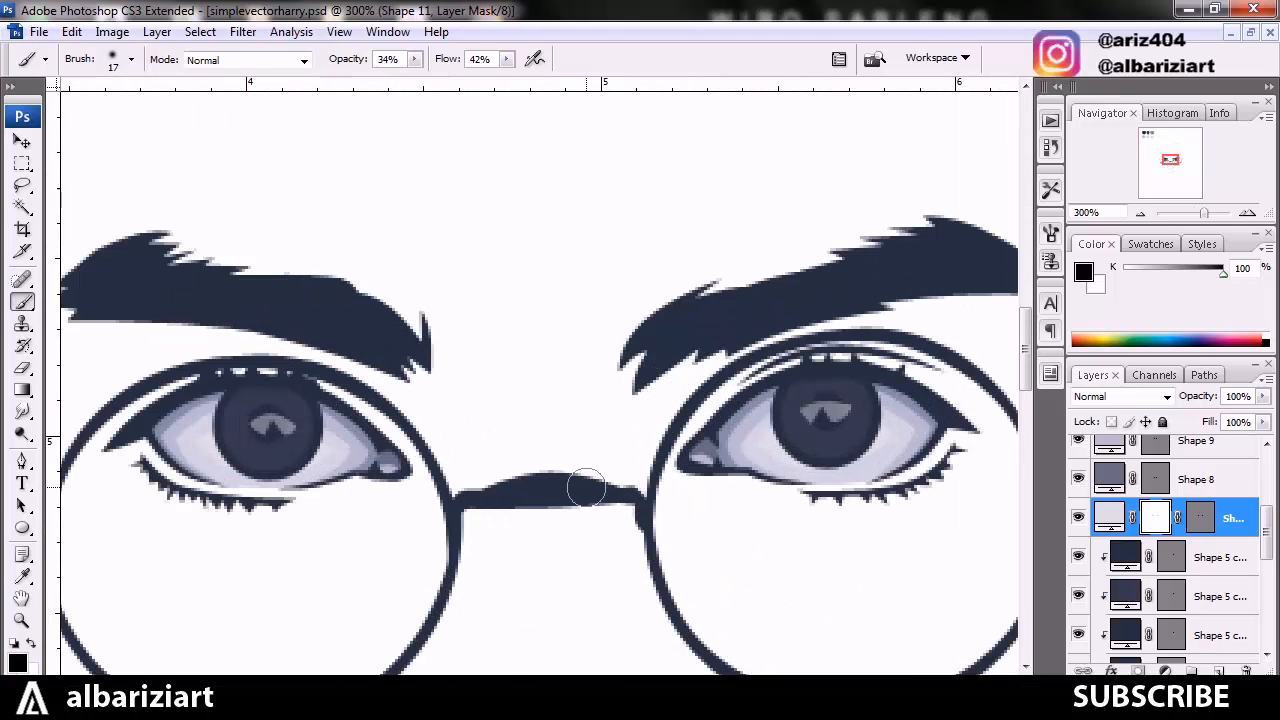
Reduce the brush to 9 px and paint black on the Shape 11 mask to fade the reflections in both pupils further
key("bracketleft")
key("bracketleft")
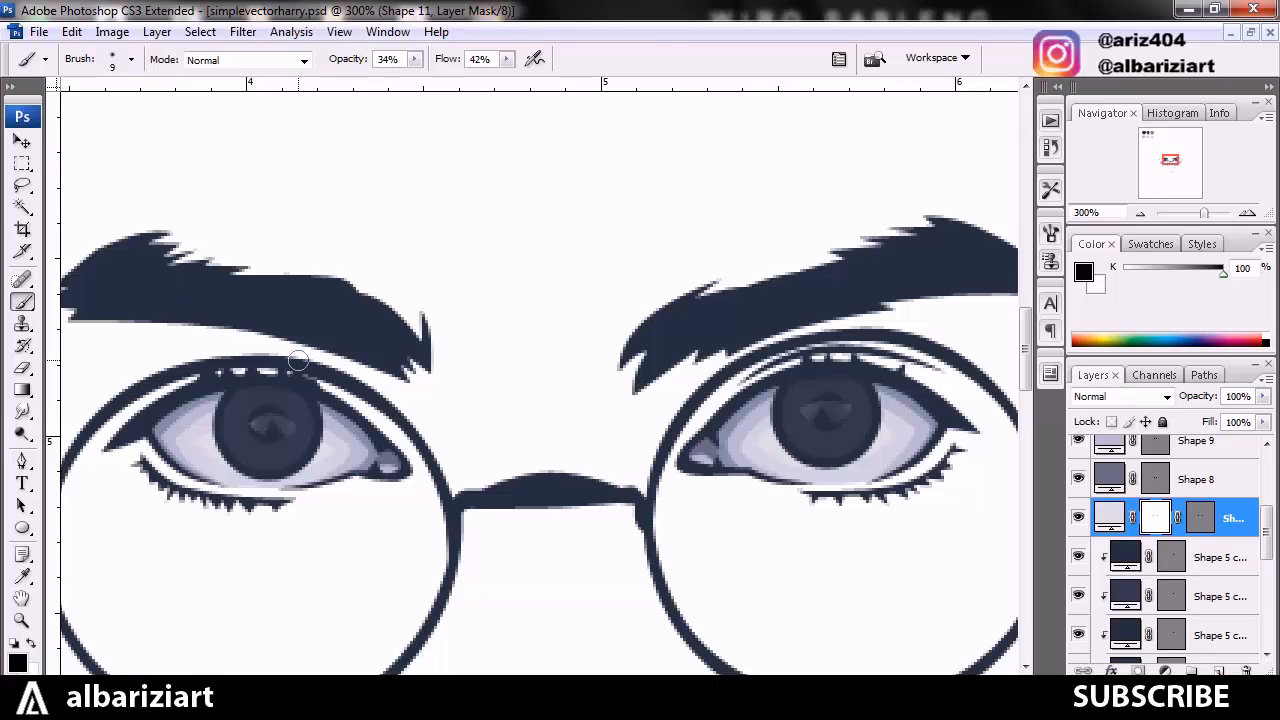
key("ctrl+minus")
key("ctrl+minus")
key("ctrl+minus")
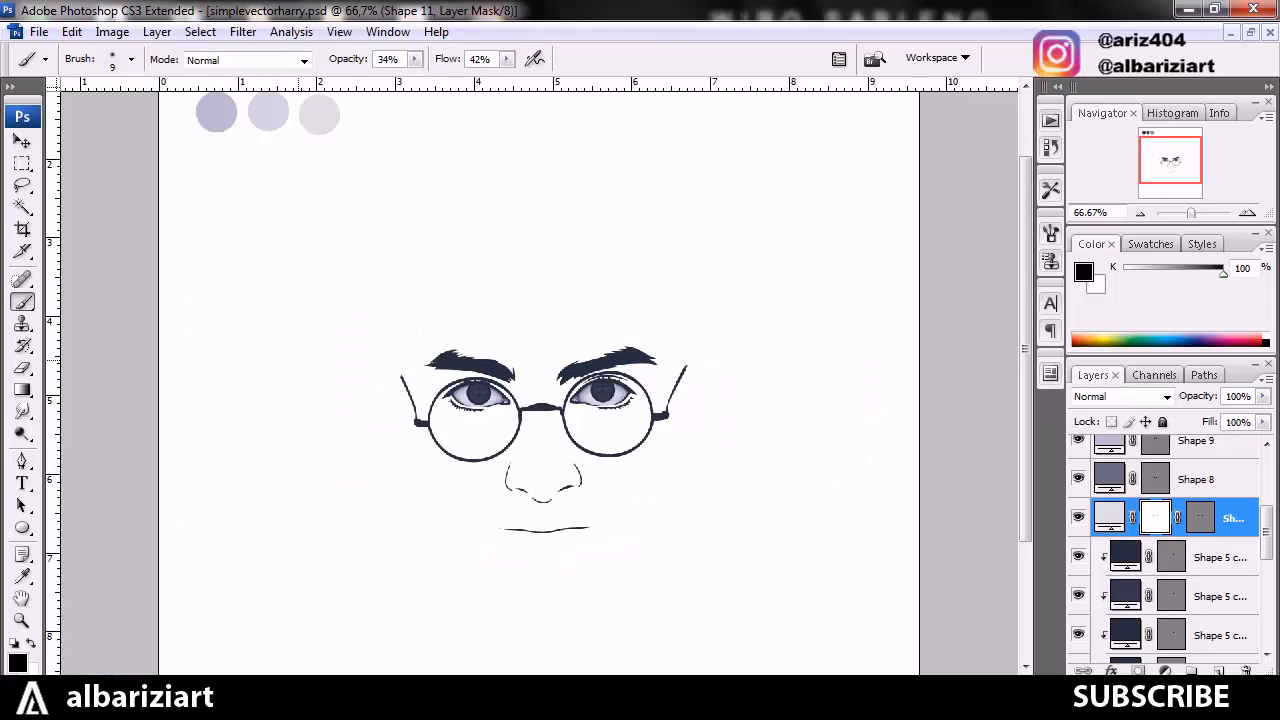
Refine the faded pupil reflections on the Shape 11 mask with an 8 px brush and check the whole face
key("ctrl+plus")
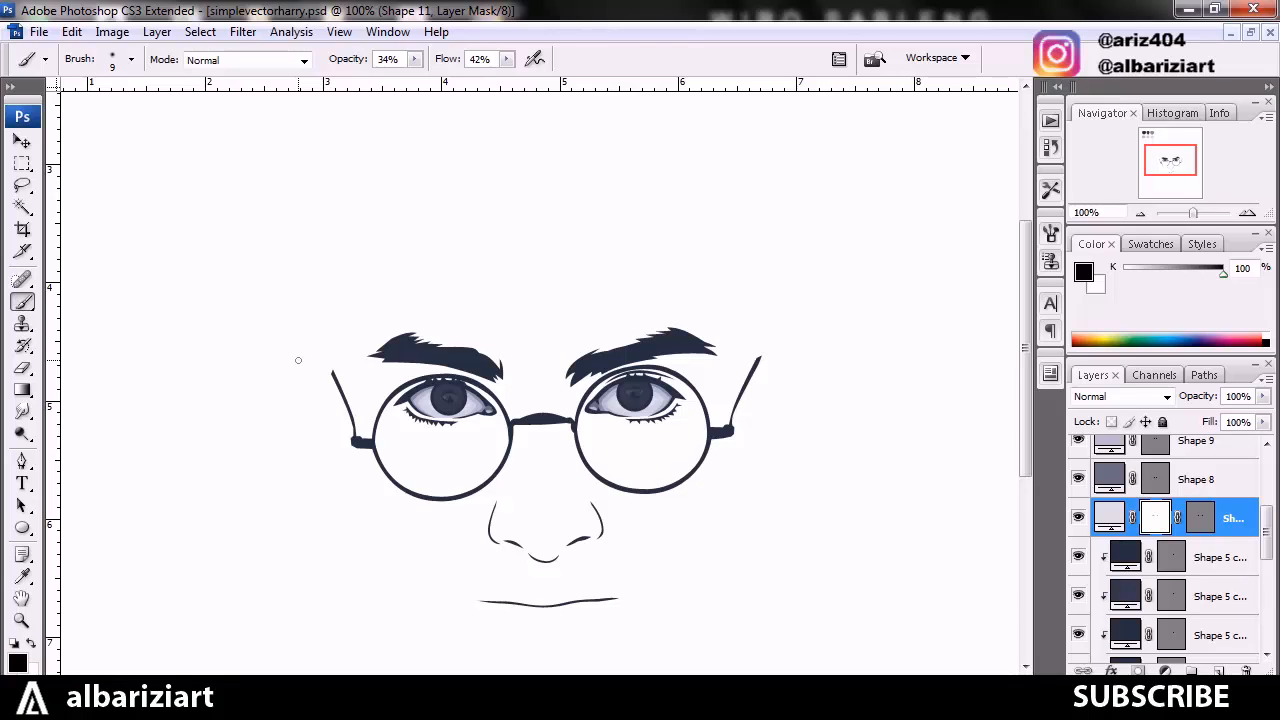
key("ctrl+plus")
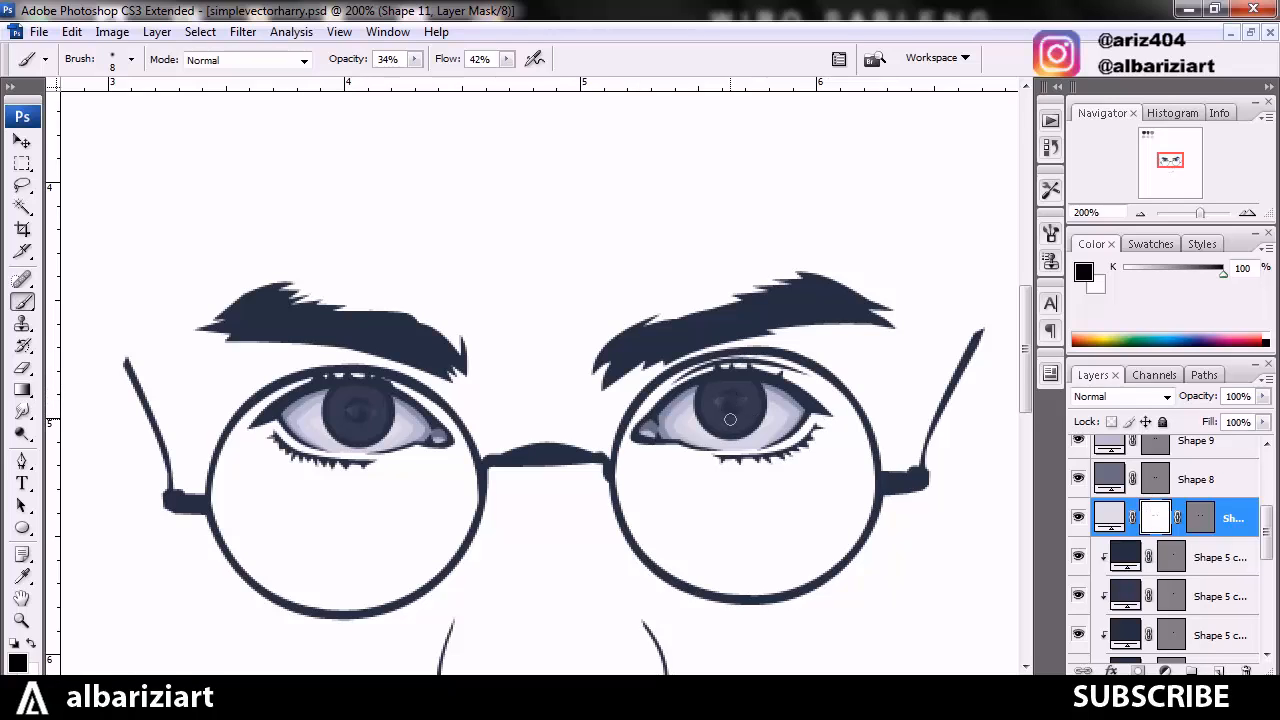
key("ctrl+minus")
key("ctrl+minus")
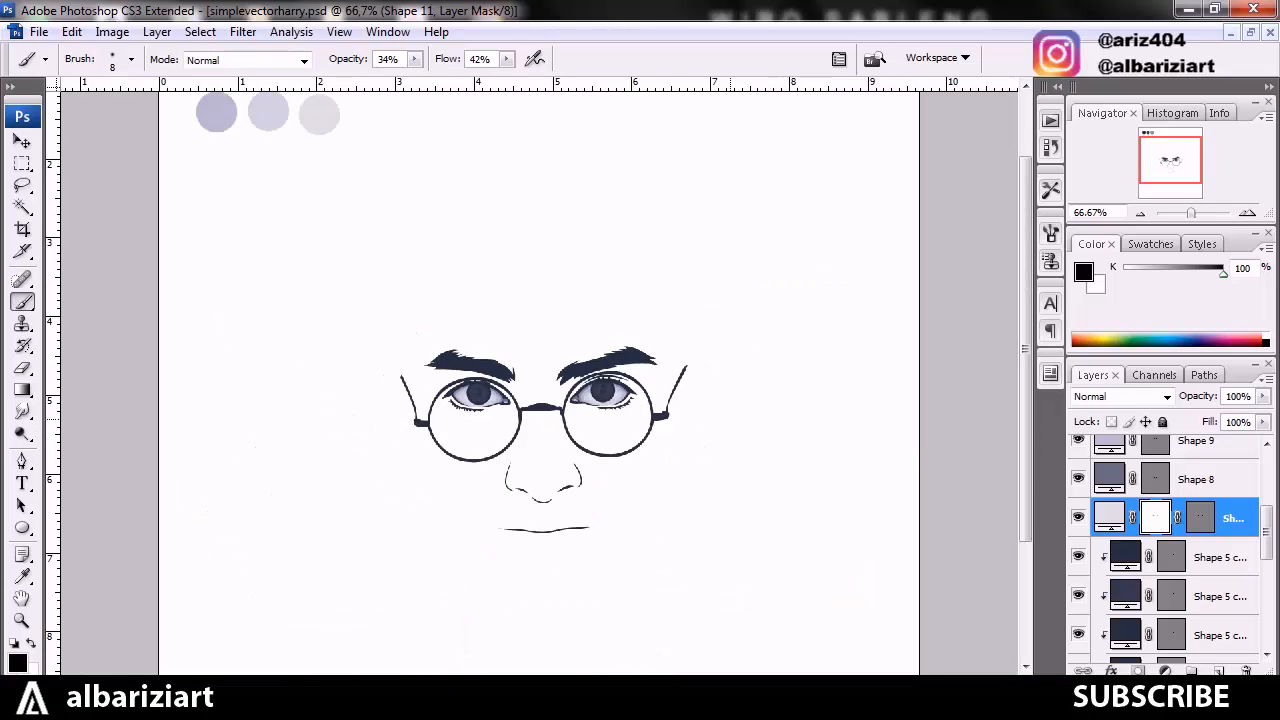
key("ctrl+plus")
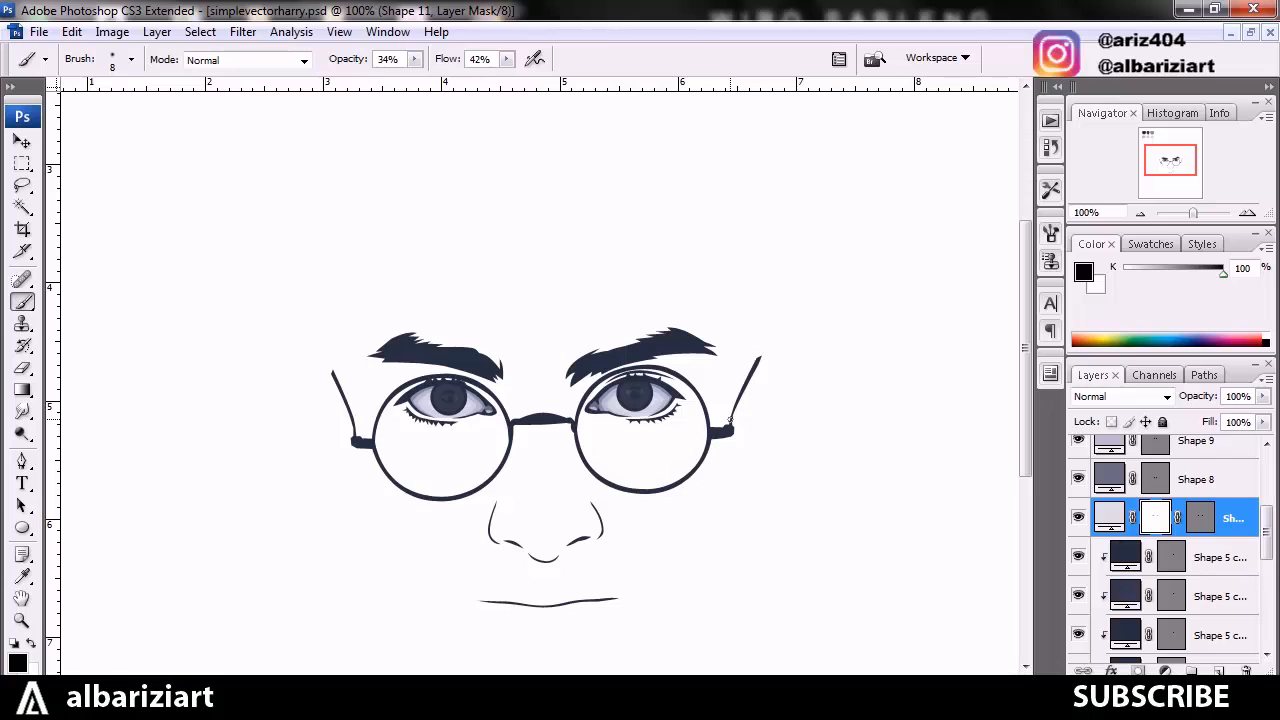
key("ctrl+minus")
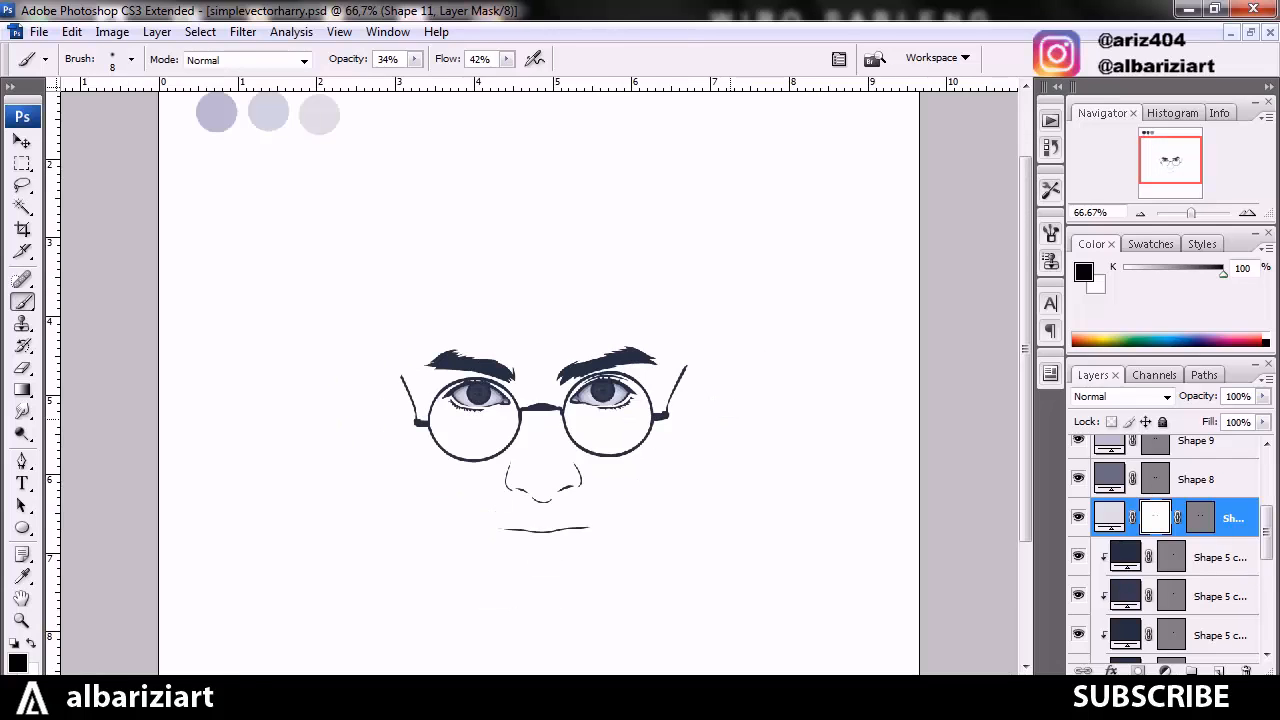
key("ctrl+minus")
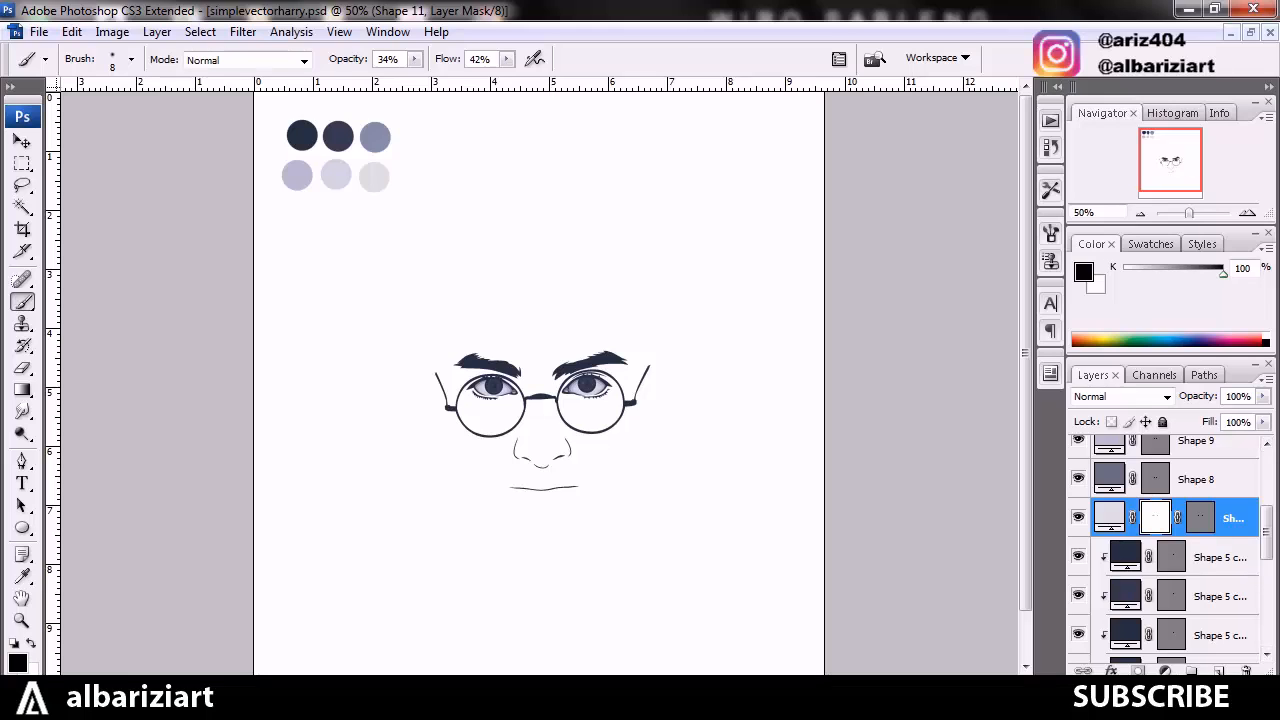
Group the eye layers from Shape 4 up to Shape 9 and toggle the group's visibility to check its contents
scroll(1182, 537, "up", 2)
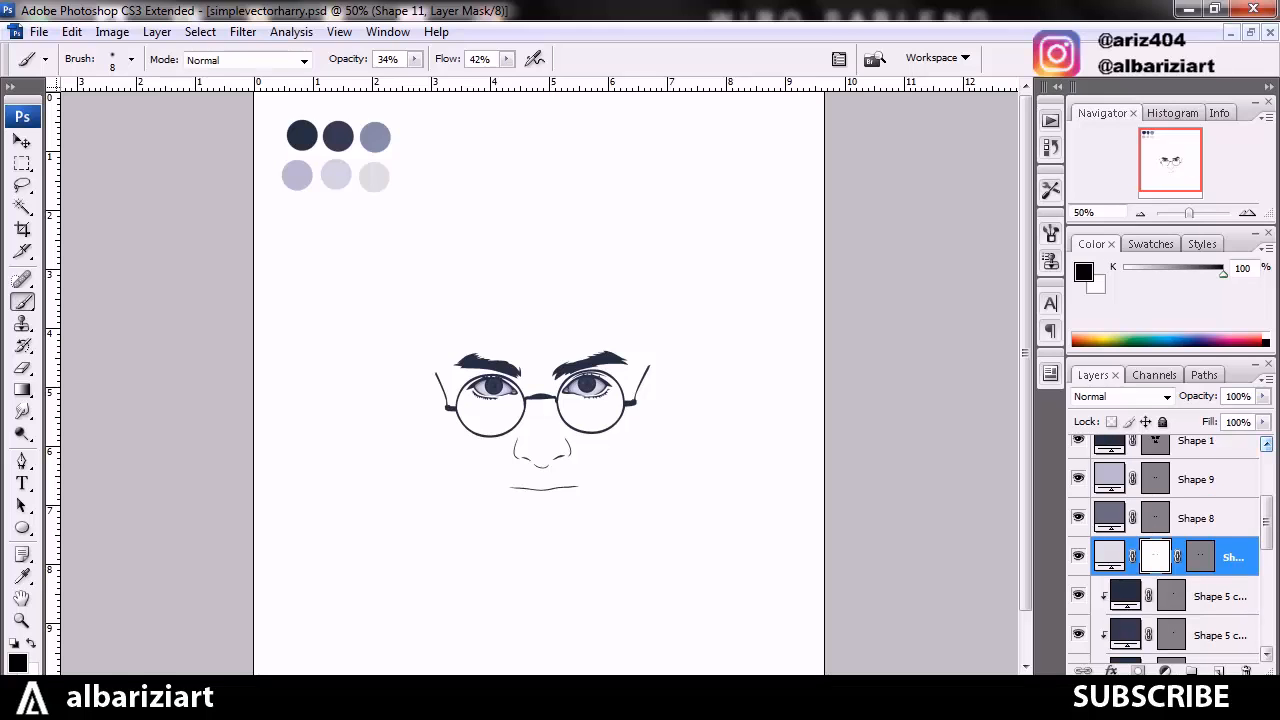
left_click(1197, 518)
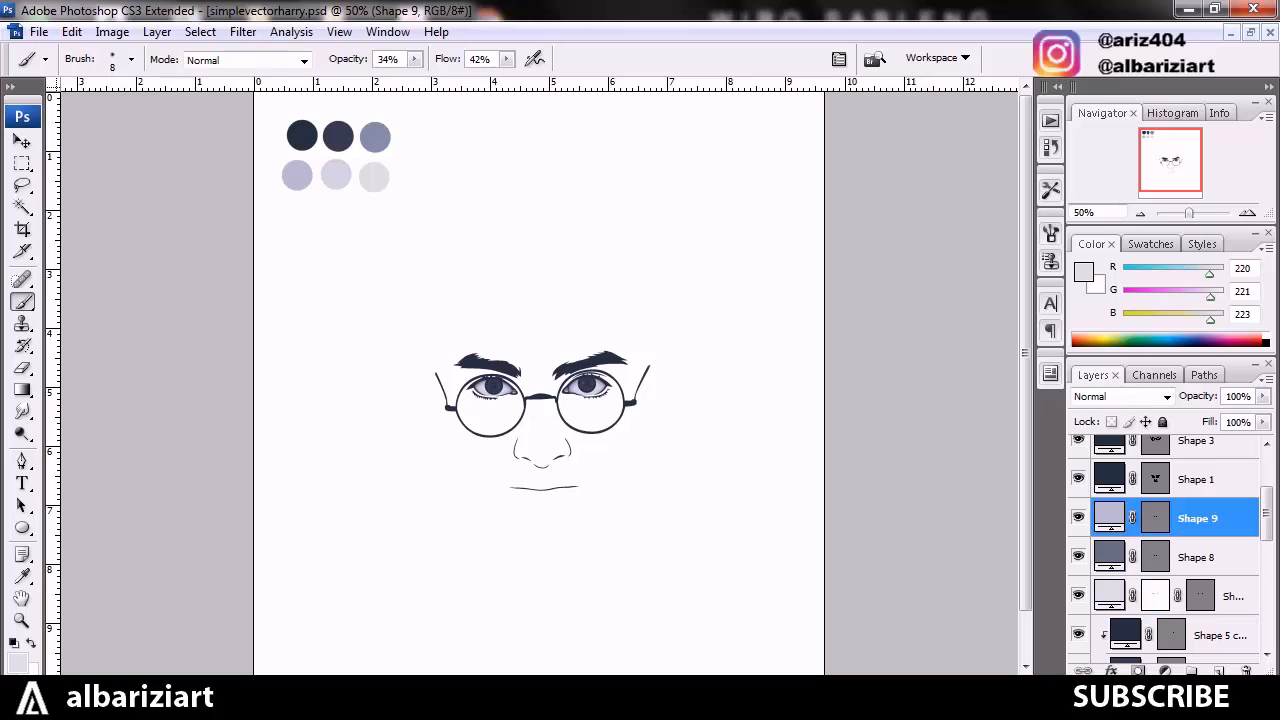
scroll(1182, 548, "down", 5)
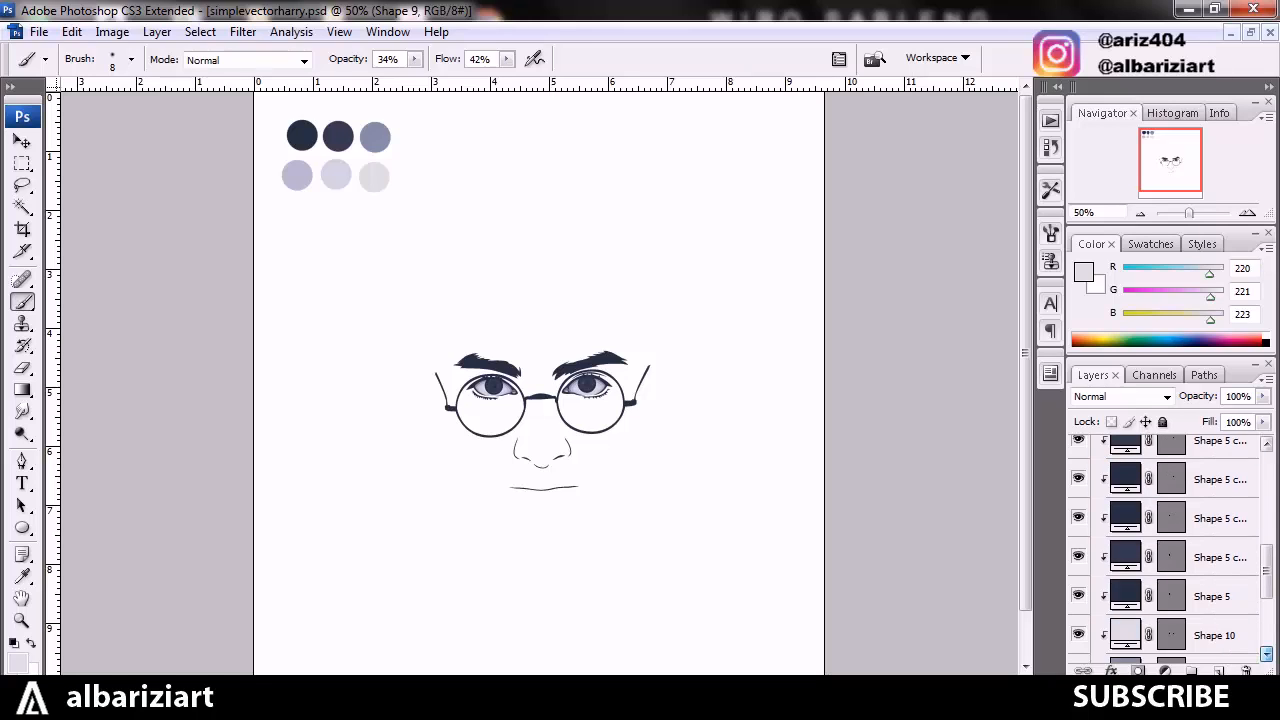
left_click(1267, 654)
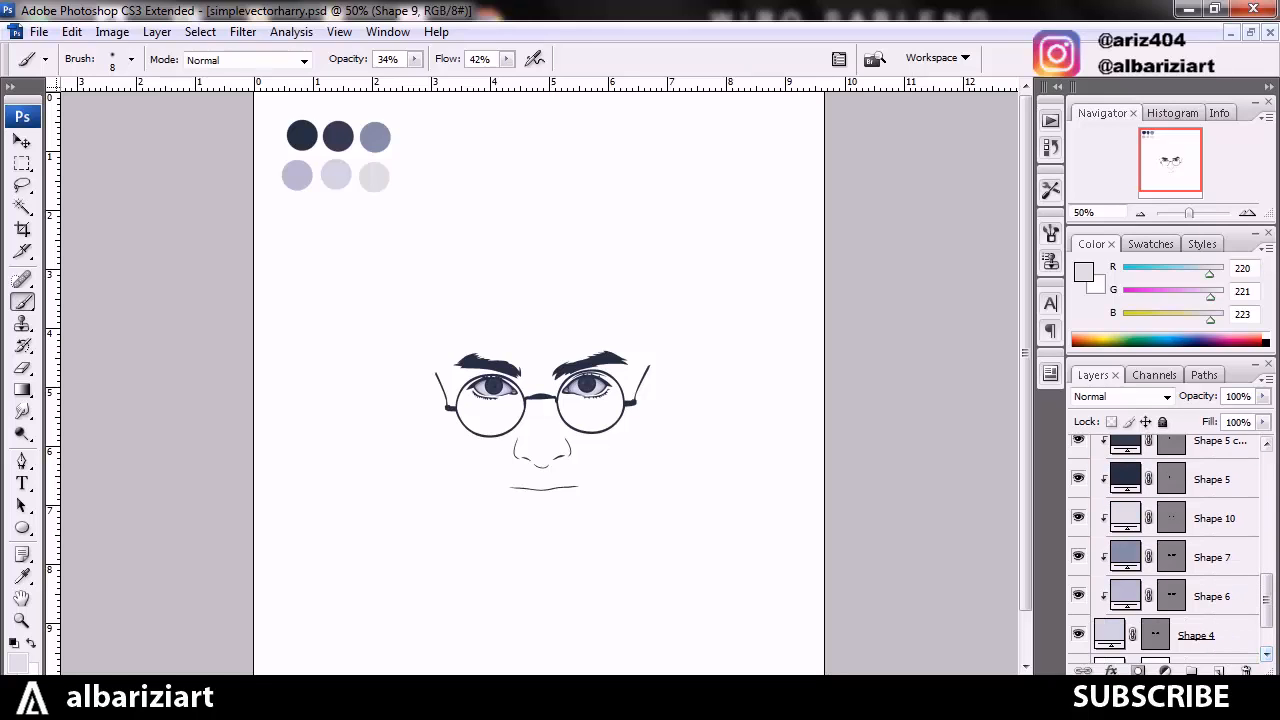
left_click(1197, 636)
left_click_drag(1267, 600, 1267, 506)
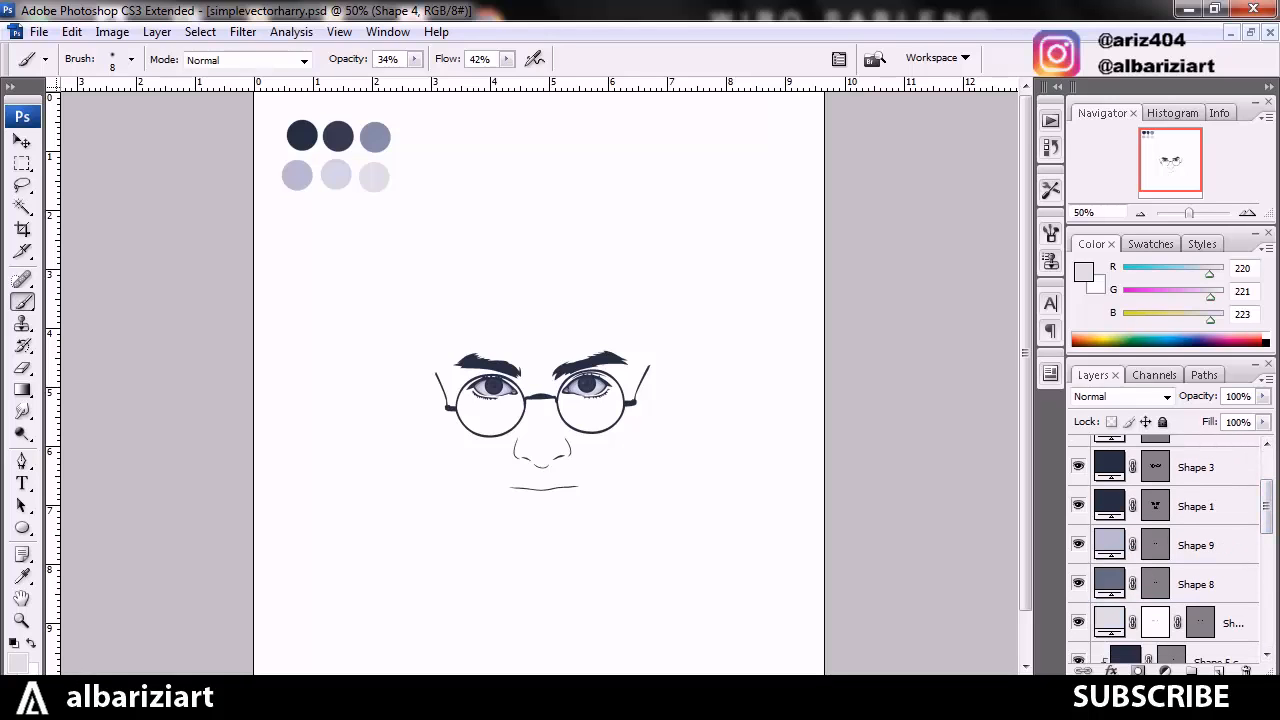
left_click(1198, 545, "shift")
key("ctrl+g")
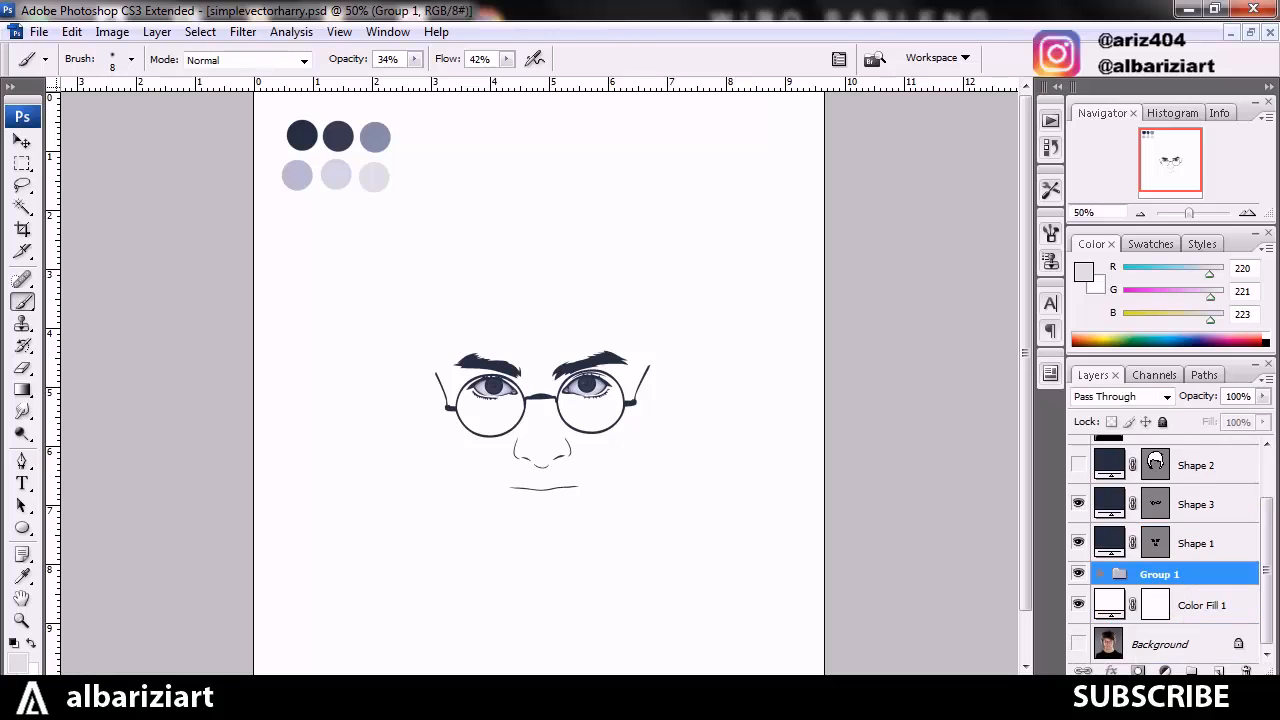
left_click(1078, 573)
left_click(1078, 573)
Select the Color Fill 1 layer and show the Background copy reference photo to study the face and neck
left_click(1203, 605)
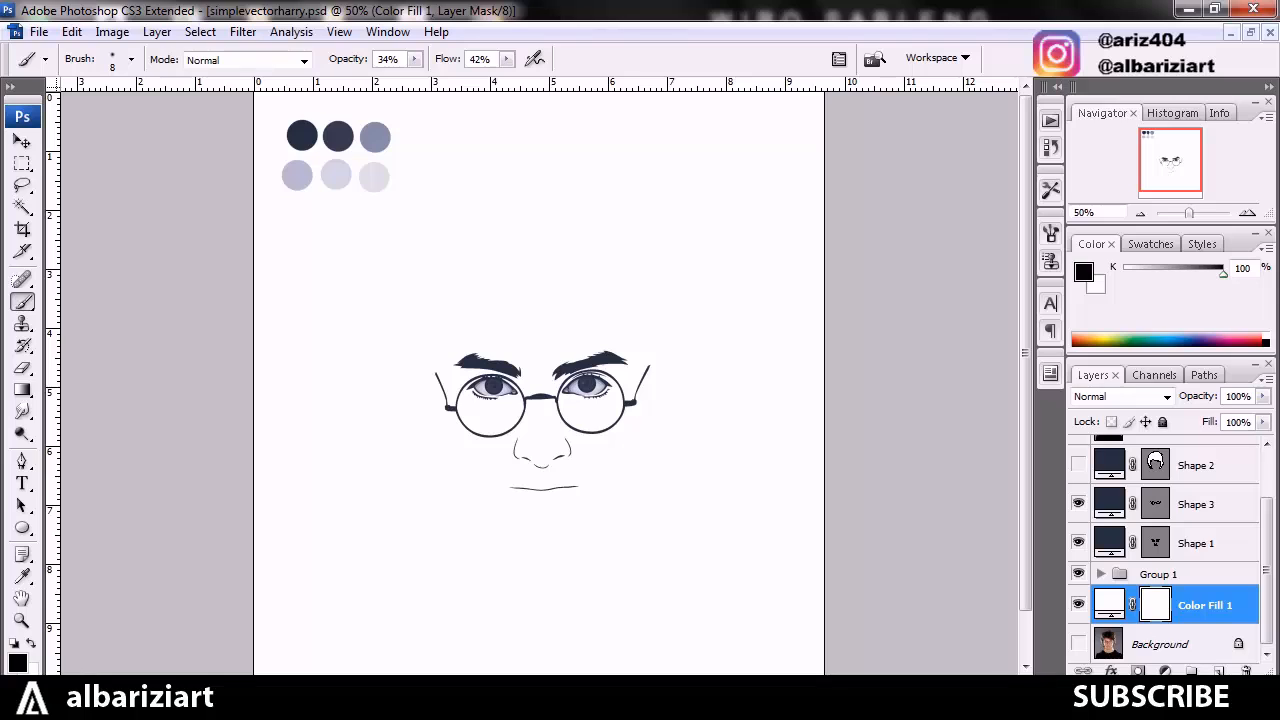
left_click(1078, 465)
left_click(1078, 465)
scroll(1165, 550, "up", 2)
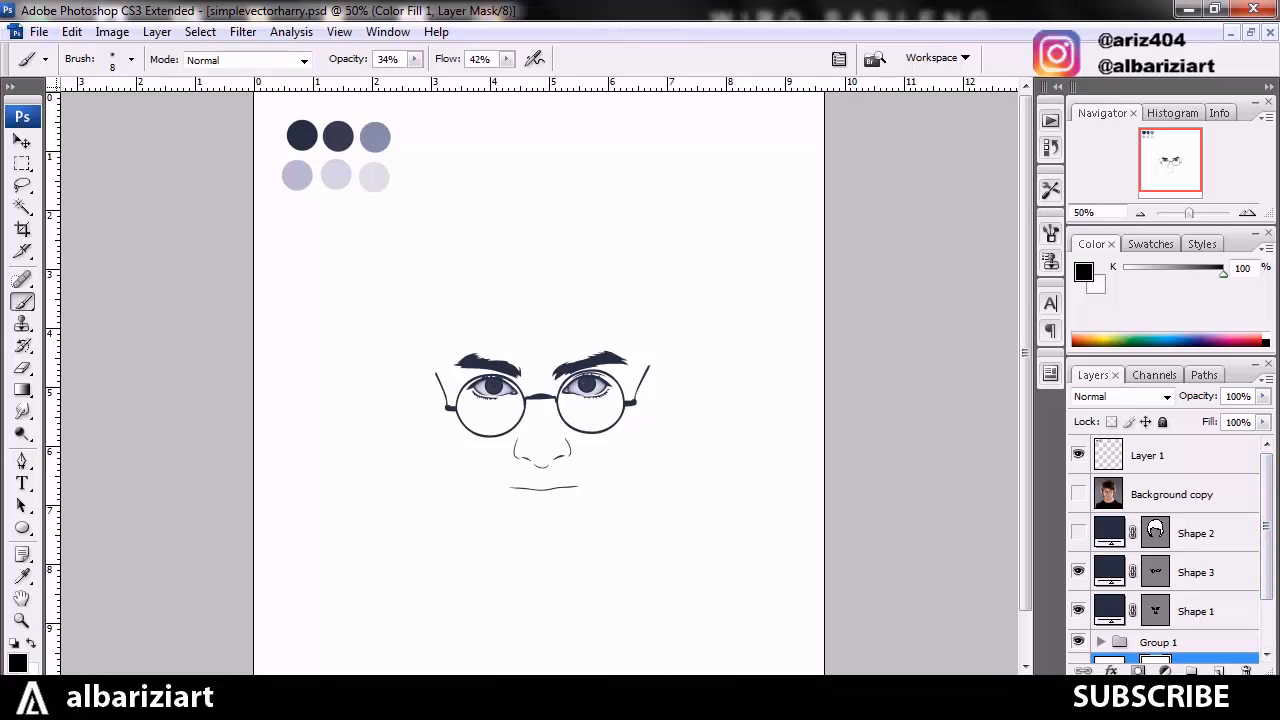
left_click(1078, 494)
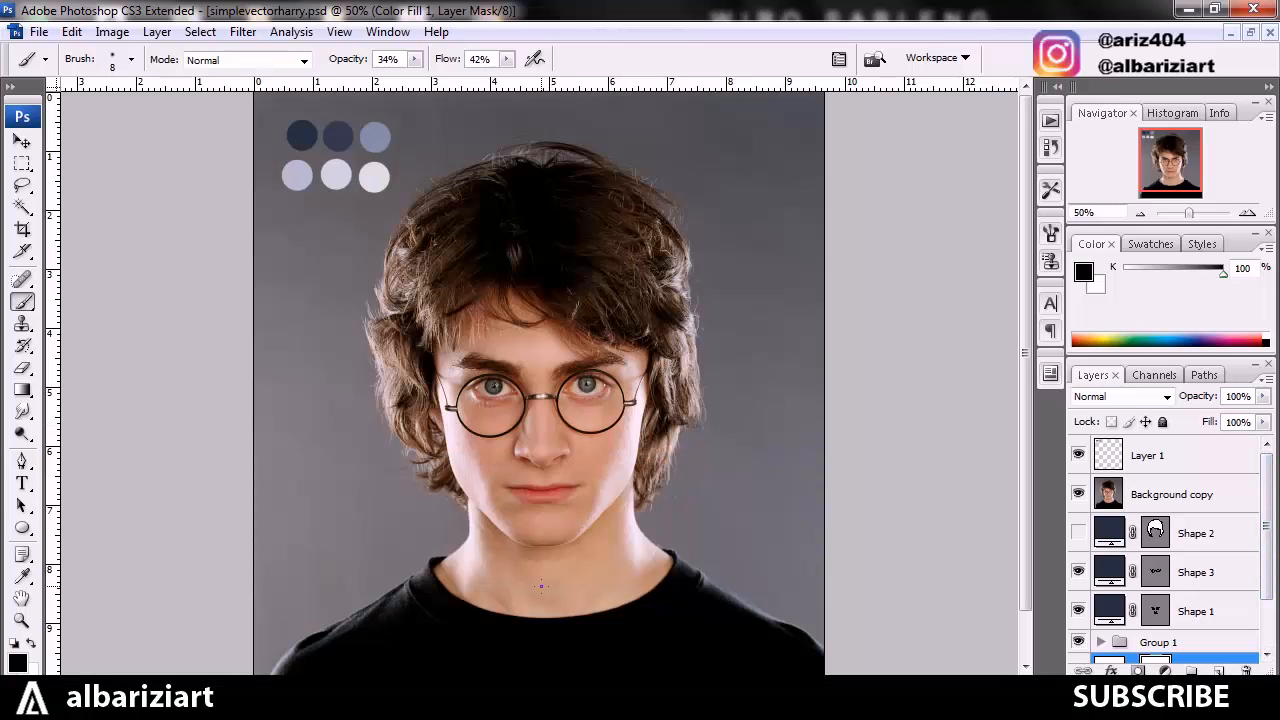
key("ctrl+plus")
key("ctrl+plus")
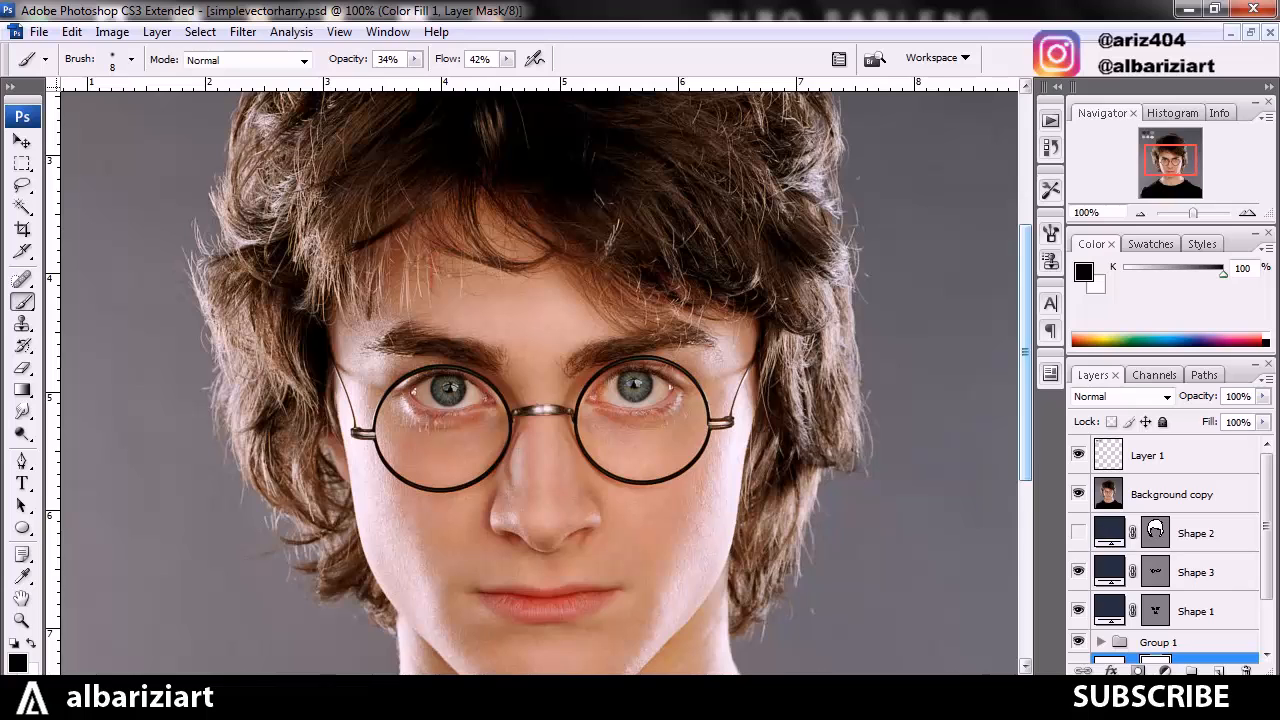
scroll(540, 384, "down", 4)
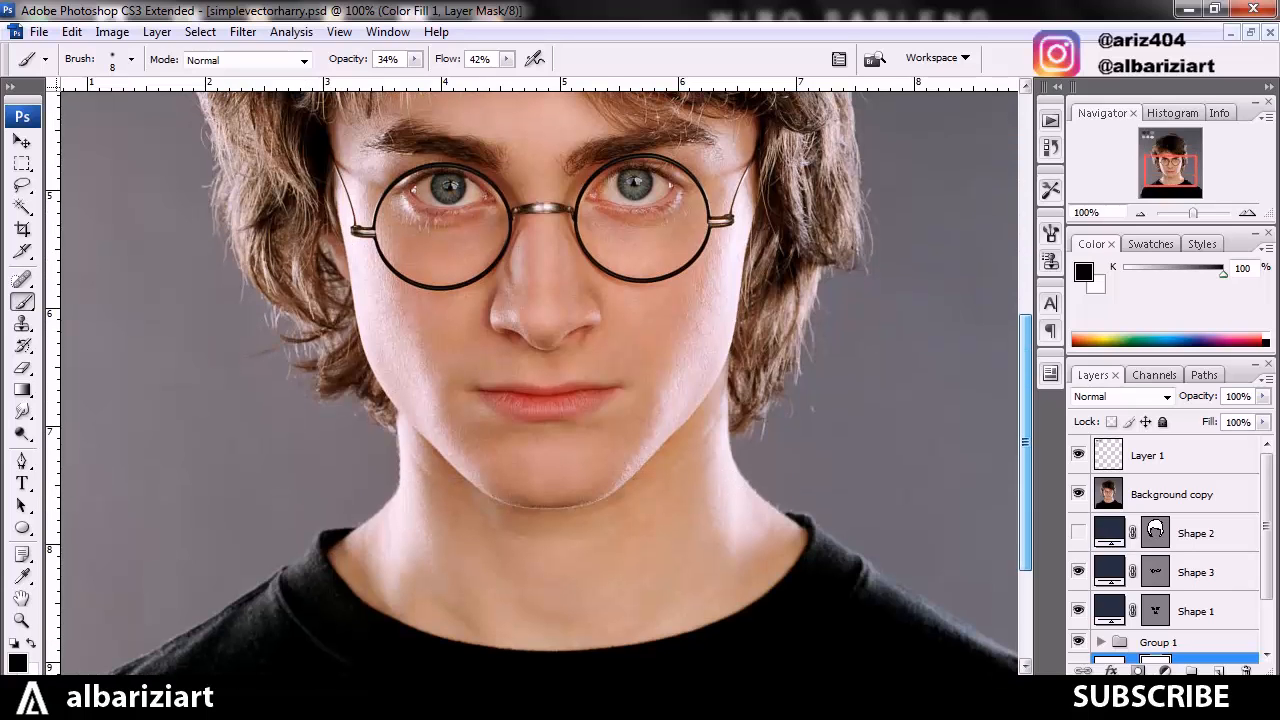
scroll(540, 384, "down", 1)
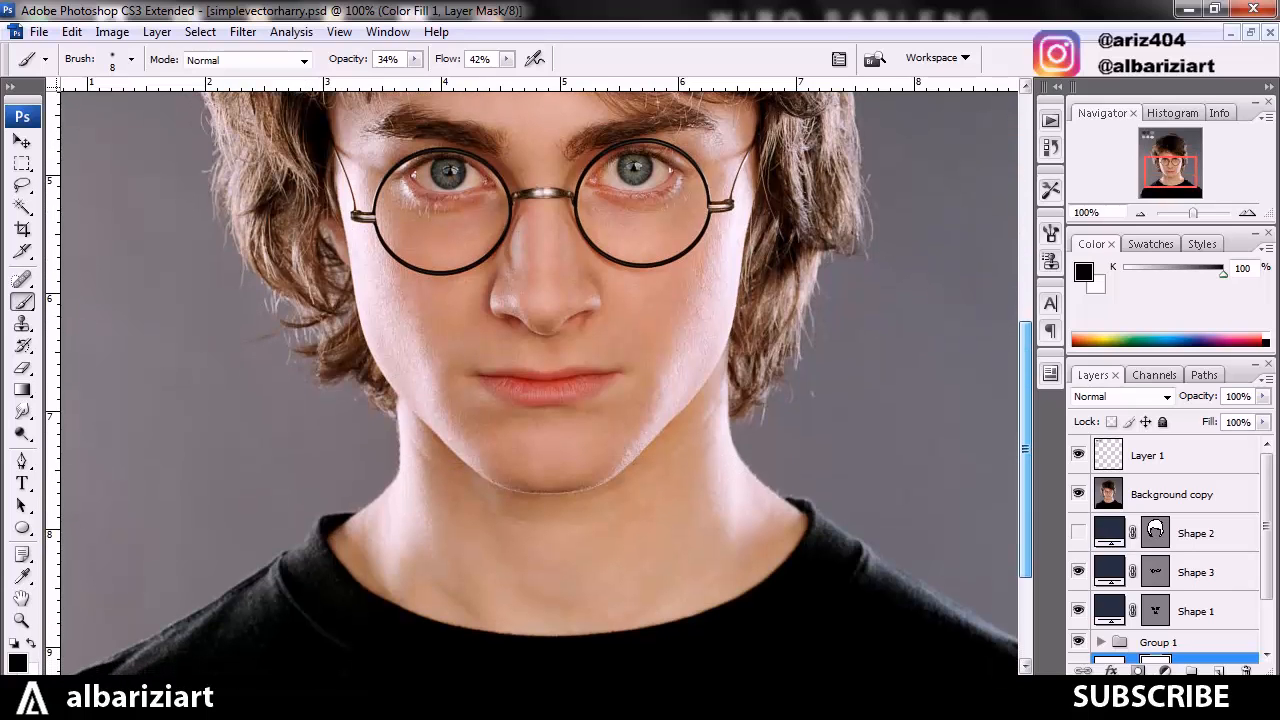
scroll(540, 384, "down", 1)
scroll(540, 384, "up", 2)
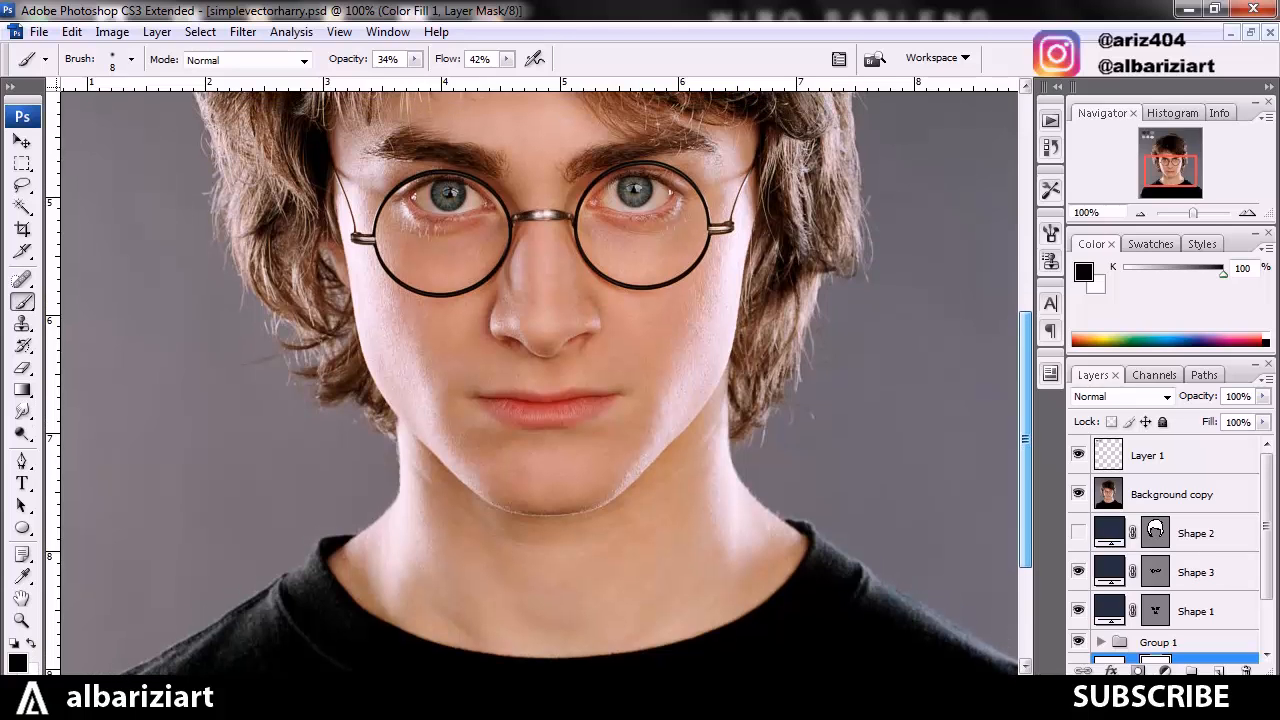